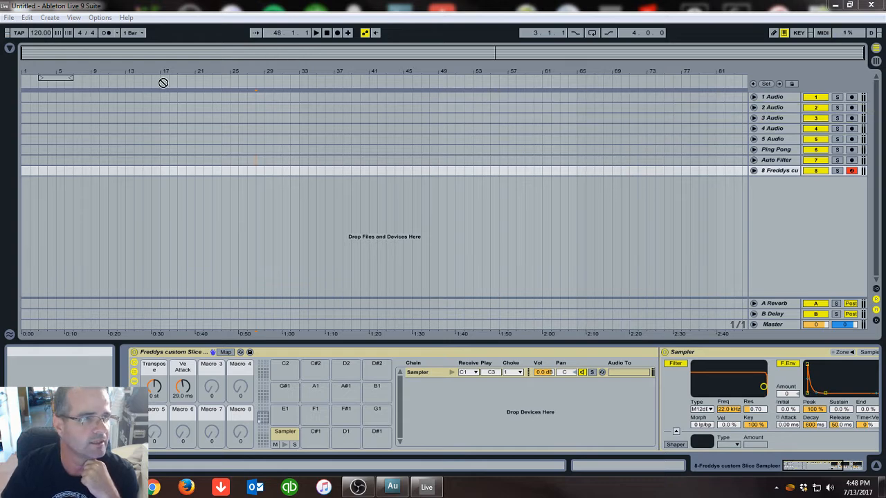
# Place the 'Debbie Deb - When I Hear Music' clip on the 1 Audio track starting around bar 9
pyautogui.click(109, 108)
pyautogui.moveTo(109, 112); pyautogui.dragTo(93, 95)
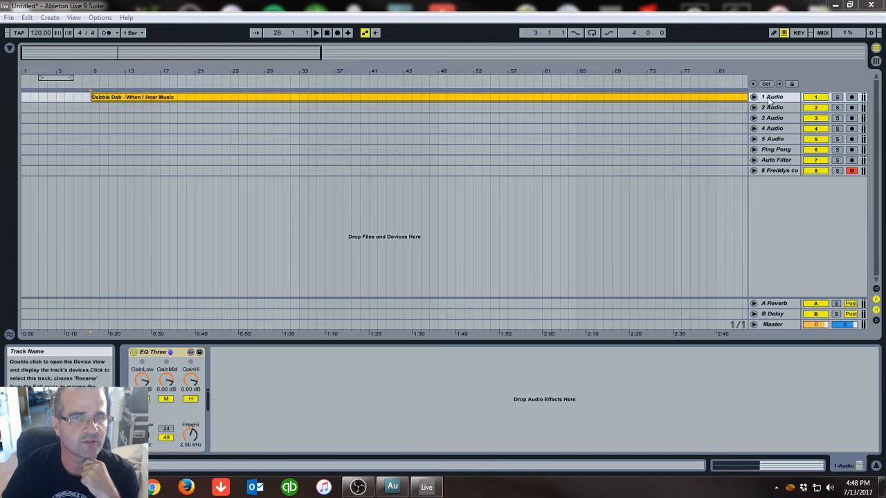
# Expand the 1 Audio track, open the clip in the sample editor, and switch its Warp off and back on
pyautogui.click(753, 98)
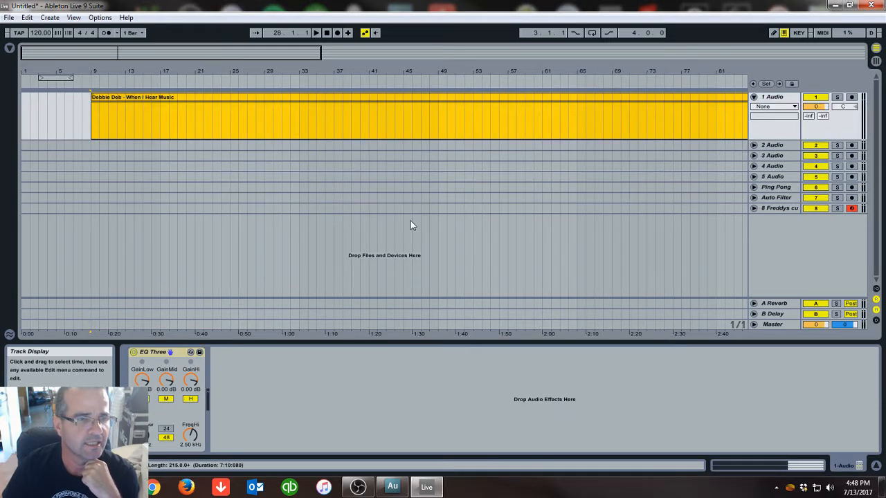
pyautogui.doubleClick(238, 102)
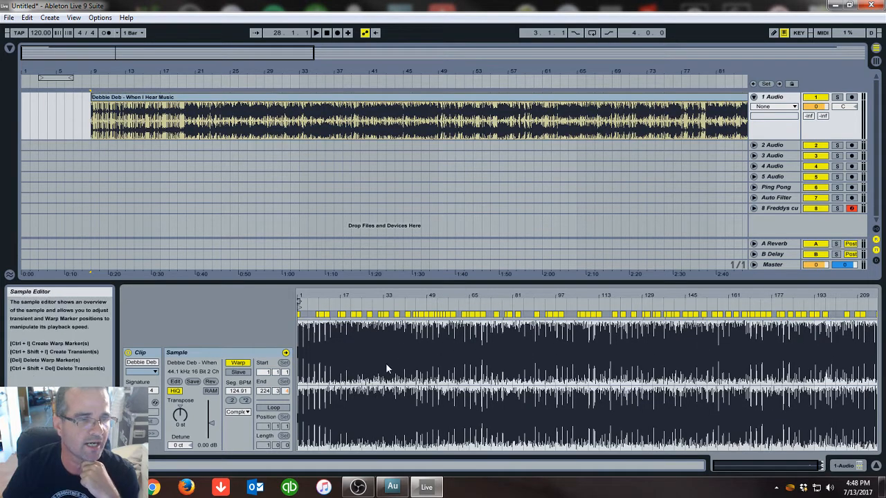
pyautogui.click(238, 363)
pyautogui.click(238, 363)
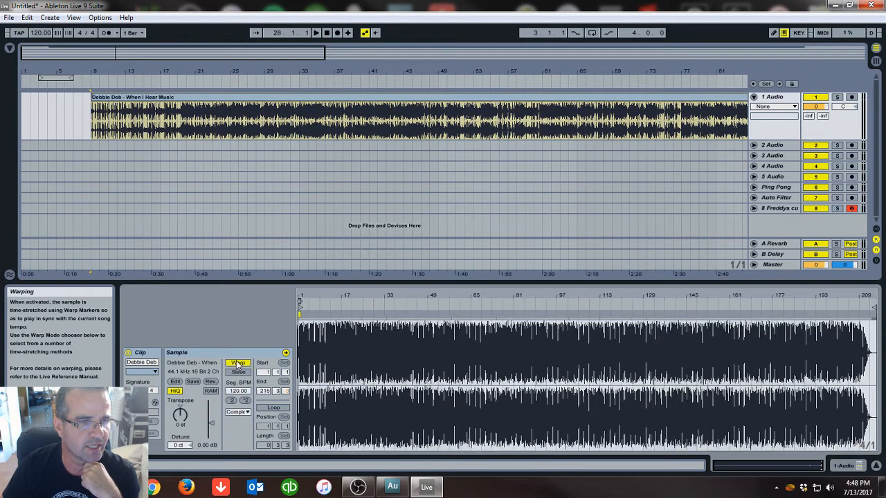
# Place a warp marker exactly on the first kick's onset and set 1.1.1 at that marker
pyautogui.press('+')
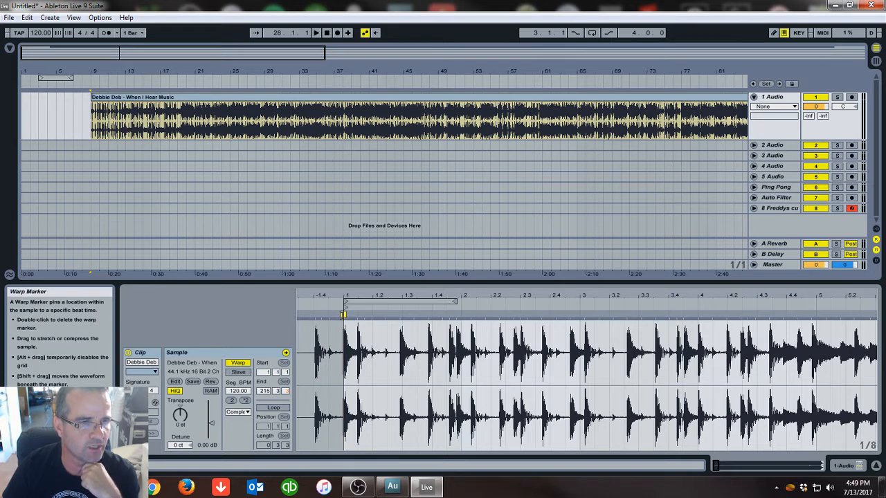
pyautogui.moveTo(316, 297); pyautogui.dragTo(333, 311)
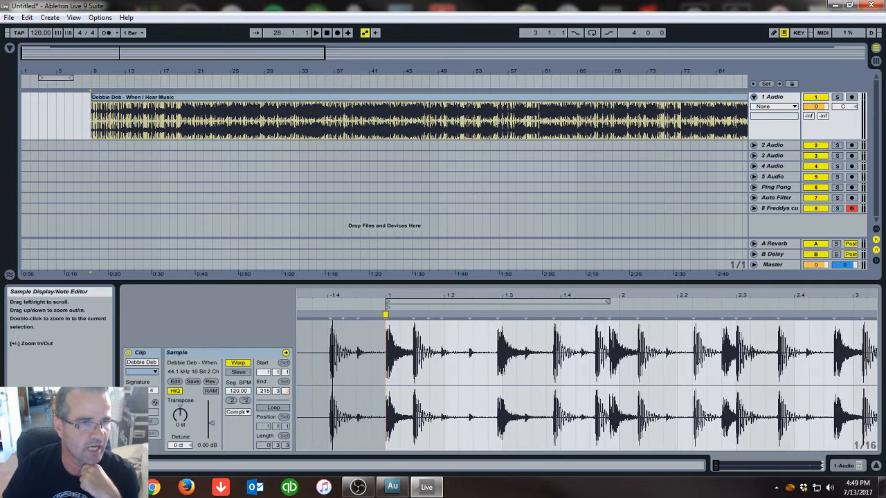
pyautogui.doubleClick(330, 315)
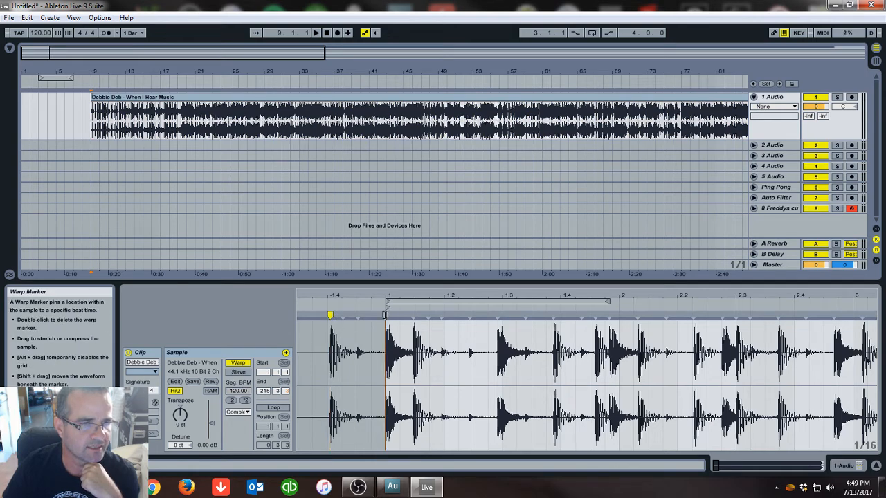
pyautogui.moveTo(322, 295); pyautogui.dragTo(322, 346)
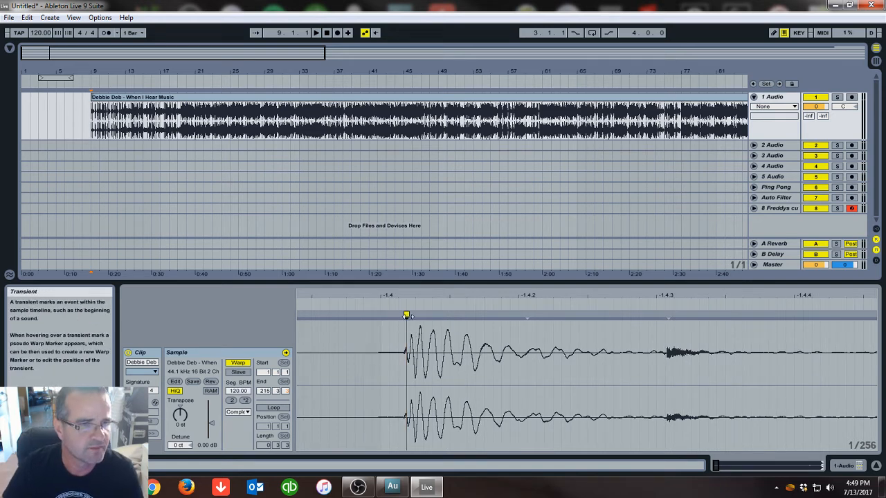
pyautogui.moveTo(408, 316)
pyautogui.mouseDown()
pyautogui.moveTo(401, 296)
pyautogui.moveTo(412, 315)
pyautogui.mouseUp()
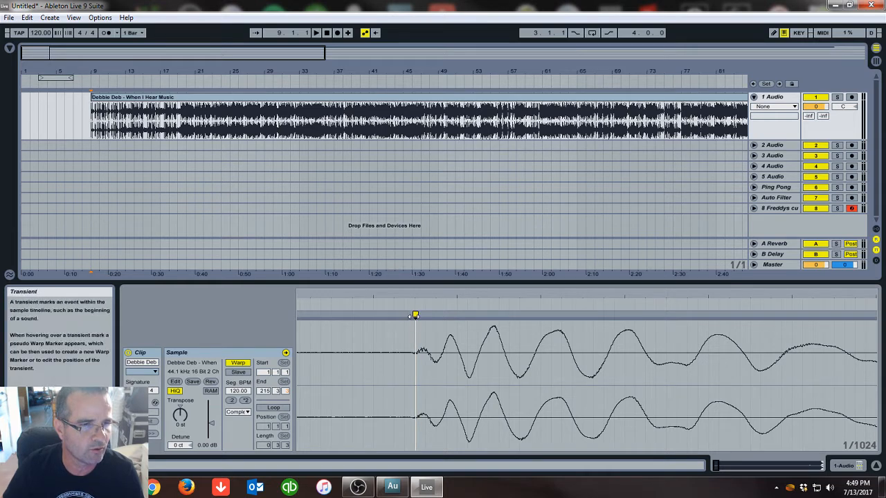
pyautogui.rightClick(416, 315)
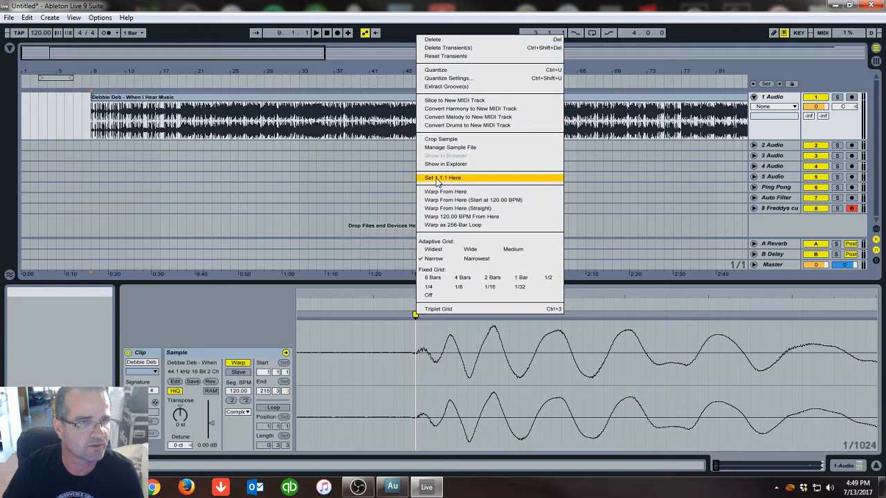
pyautogui.click(437, 179)
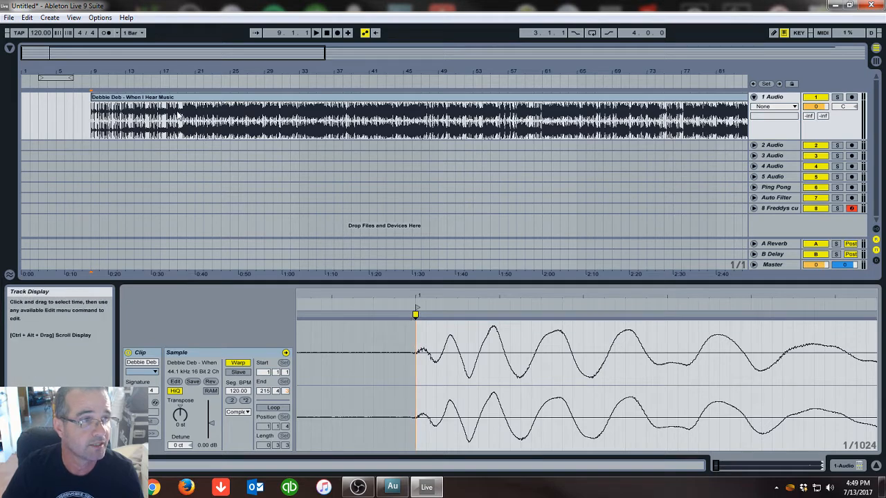
# Warp the clip from the first marker using Warp From Here (Straight)
pyautogui.moveTo(103, 71); pyautogui.dragTo(295, 226)
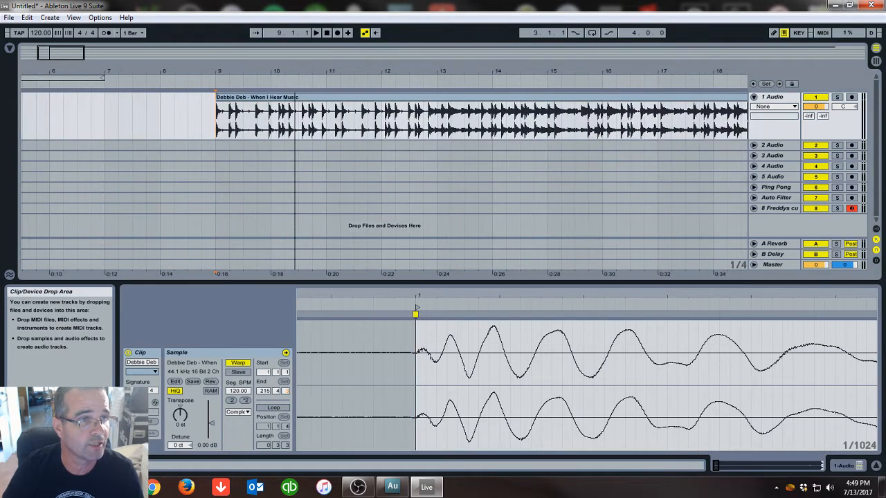
pyautogui.rightClick(414, 314)
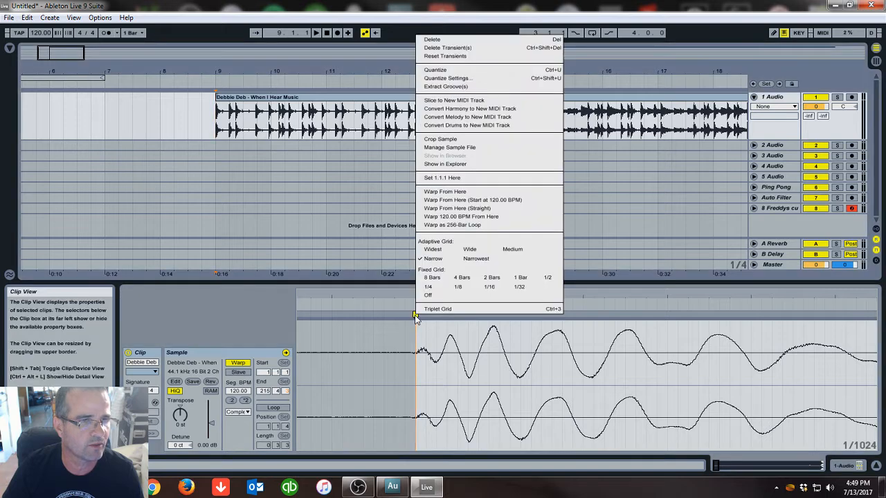
pyautogui.click(453, 209)
# Add a warp marker near bar 5 and drag it so the kick transient lands on the bar 5 downbeat
pyautogui.moveTo(456, 305); pyautogui.dragTo(341, 298)
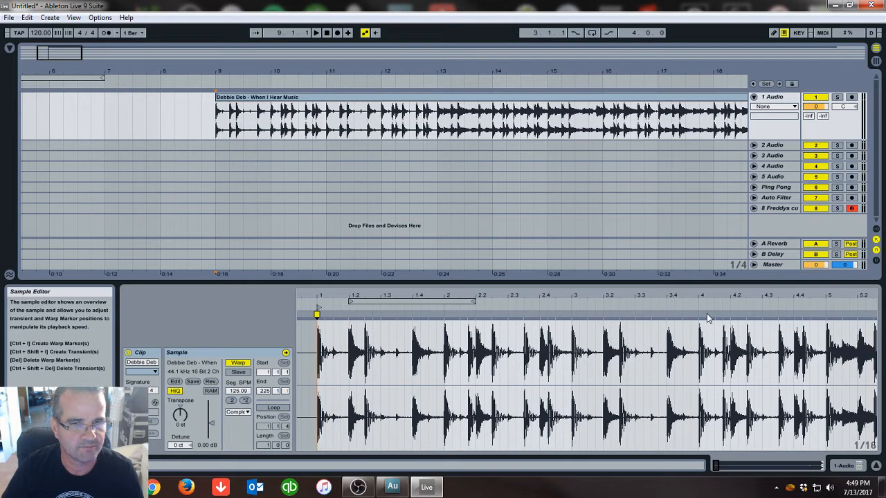
pyautogui.moveTo(831, 296); pyautogui.dragTo(831, 350)
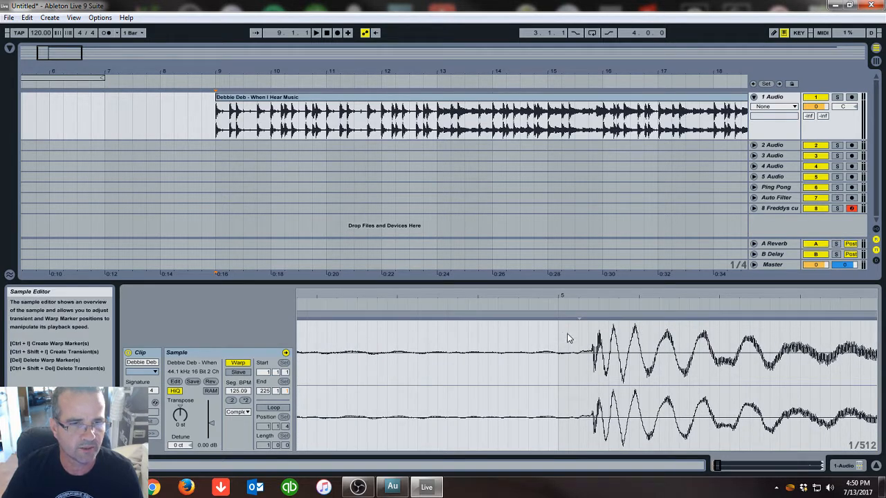
pyautogui.doubleClick(560, 327)
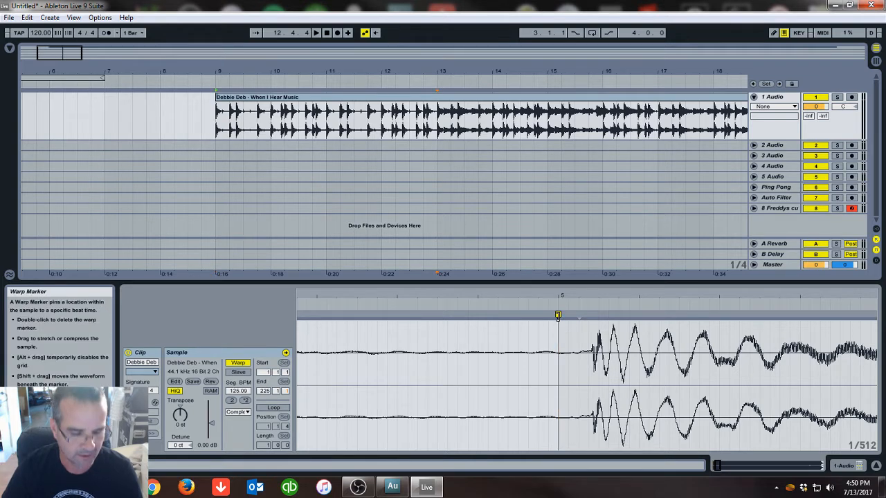
pyautogui.moveTo(558, 315); pyautogui.dragTo(523, 324)
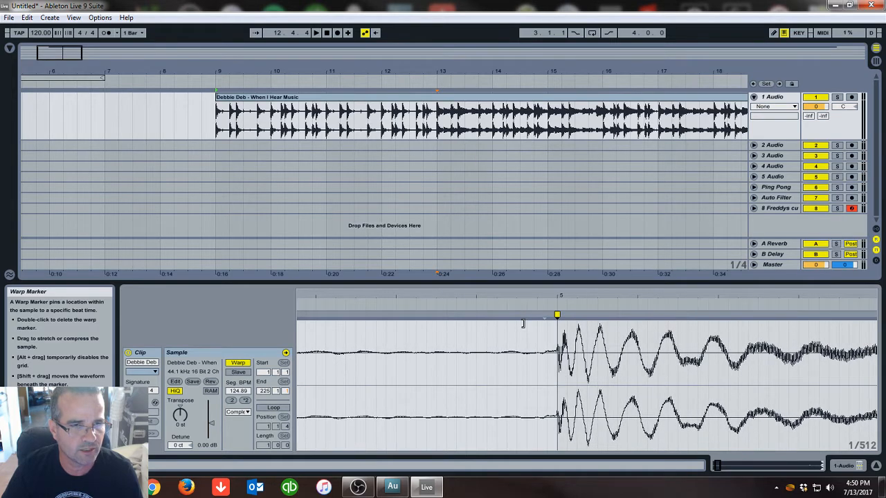
# Add a warp marker near bar 9 and drag it so the kick transient lands on the bar 9 downbeat
pyautogui.moveTo(561, 296); pyautogui.dragTo(554, 263)
pyautogui.click(513, 267)
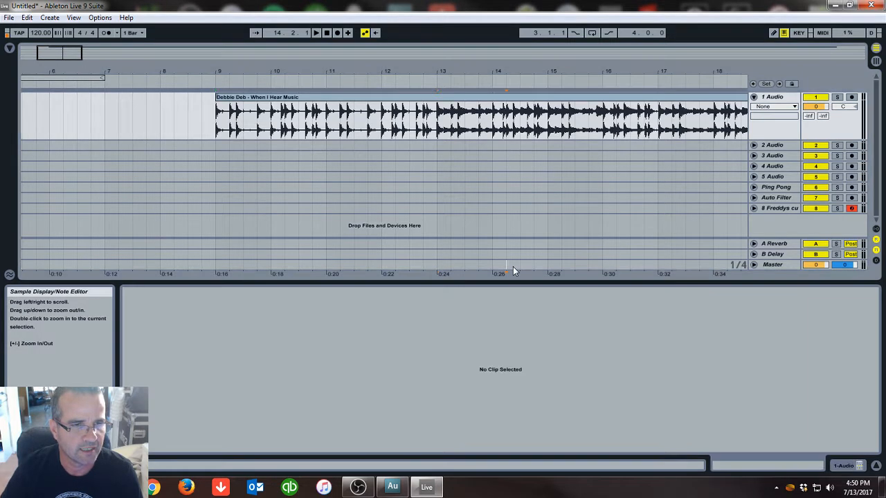
pyautogui.click(305, 103)
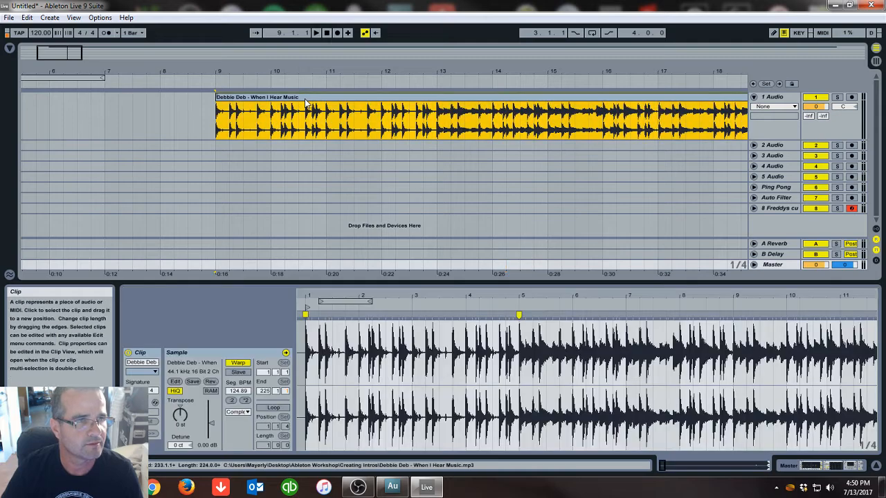
pyautogui.moveTo(563, 297); pyautogui.dragTo(459, 301)
pyautogui.moveTo(525, 299); pyautogui.dragTo(514, 295)
pyautogui.moveTo(568, 292)
pyautogui.mouseDown()
pyautogui.moveTo(572, 300)
pyautogui.moveTo(549, 312)
pyautogui.mouseUp()
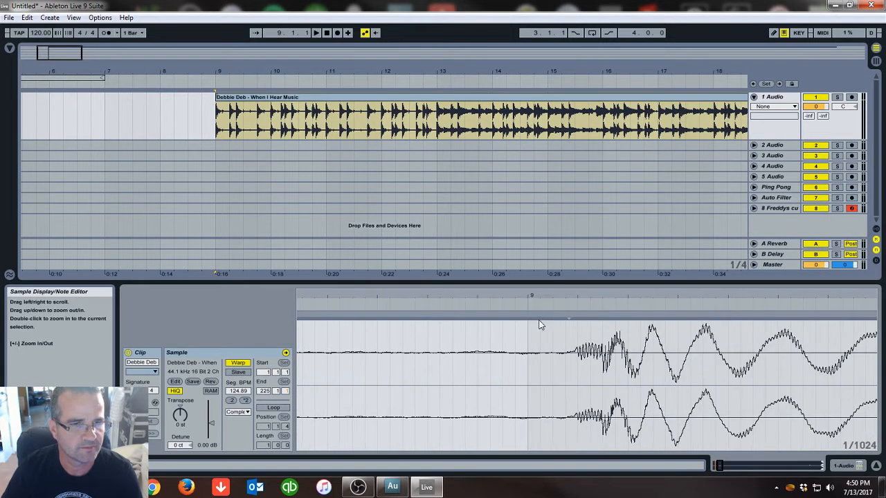
pyautogui.doubleClick(527, 329)
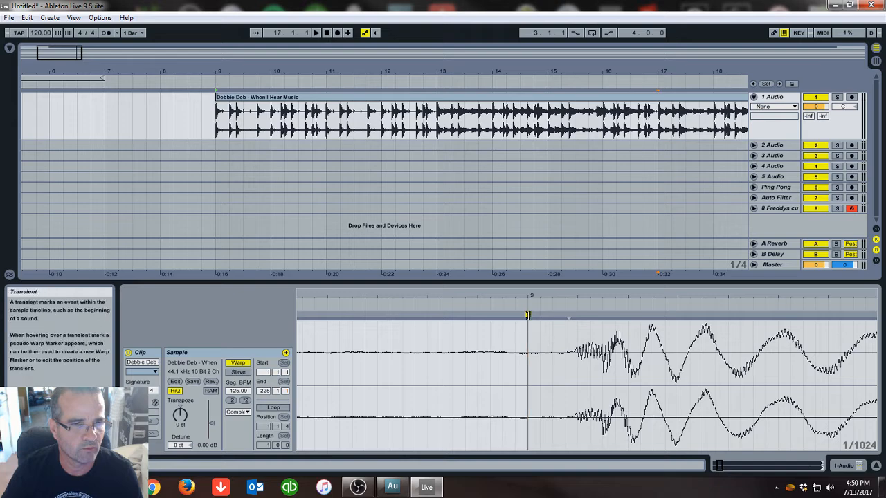
pyautogui.moveTo(528, 315); pyautogui.dragTo(478, 316)
# Add a warp marker at the kick on bar 3 and nudge it onto the transient onset
pyautogui.moveTo(533, 294); pyautogui.dragTo(534, 253)
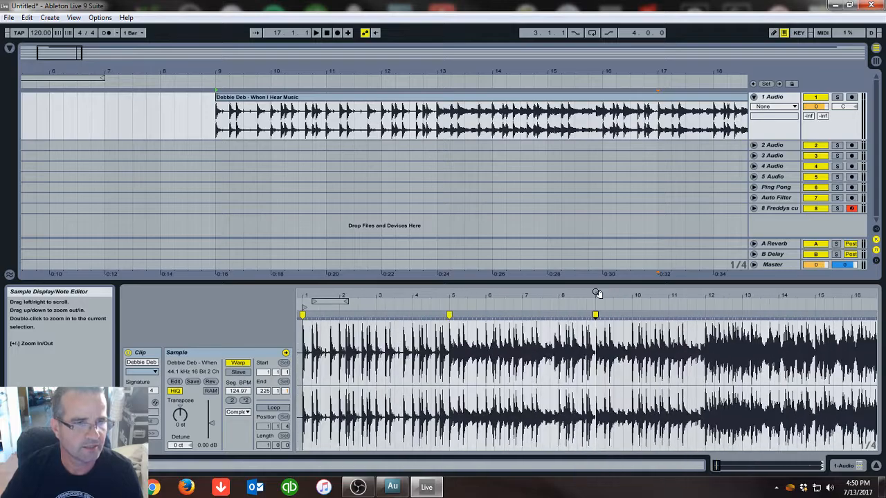
pyautogui.moveTo(372, 295); pyautogui.dragTo(372, 368)
pyautogui.moveTo(495, 297); pyautogui.dragTo(496, 350)
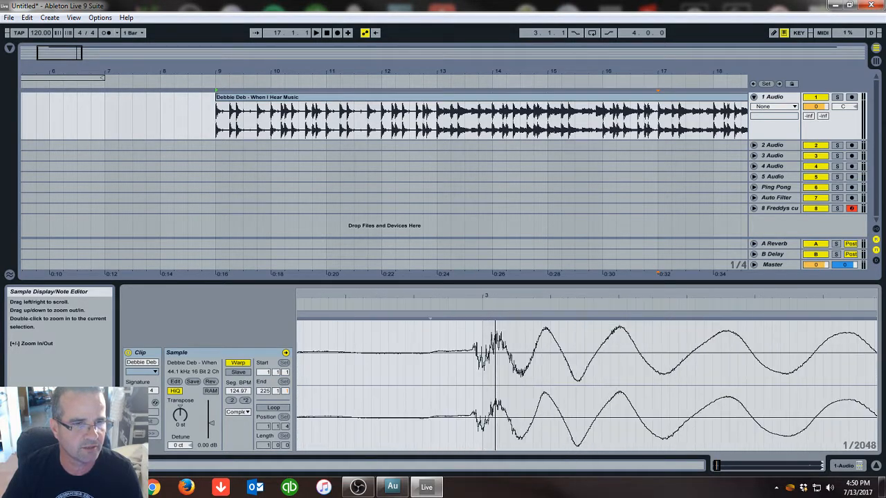
pyautogui.doubleClick(483, 332)
pyautogui.moveTo(483, 316)
pyautogui.mouseDown()
pyautogui.moveTo(491, 316)
pyautogui.moveTo(483, 299)
pyautogui.moveTo(486, 316)
pyautogui.mouseUp()
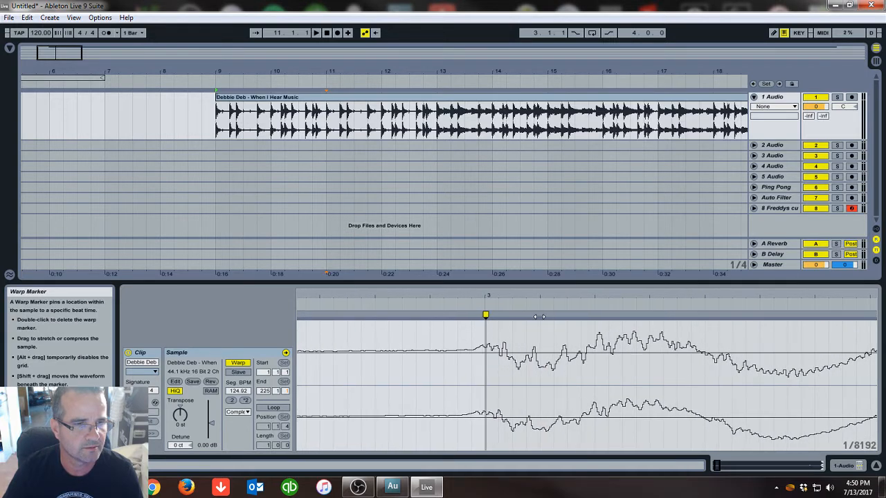
pyautogui.moveTo(539, 317); pyautogui.dragTo(535, 316)
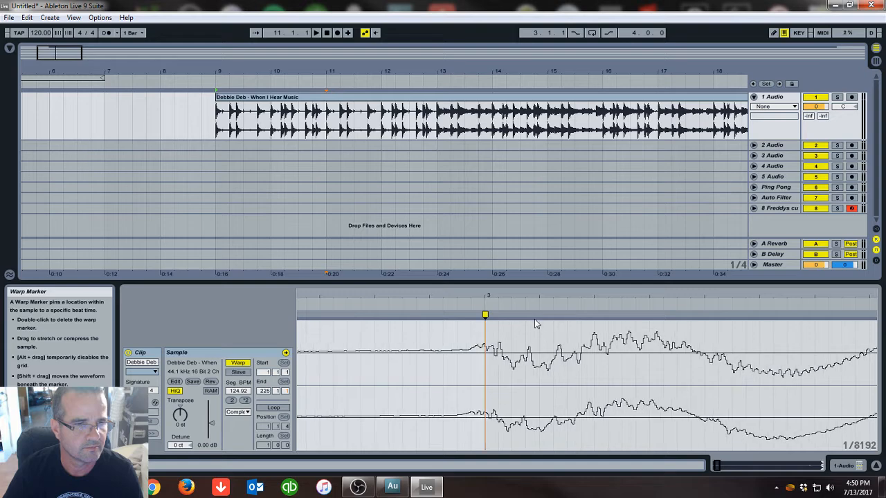
# Add a warp marker near bar 7 and drag it so the kick transient lands on the bar 7 downbeat
pyautogui.moveTo(490, 292); pyautogui.dragTo(490, 163)
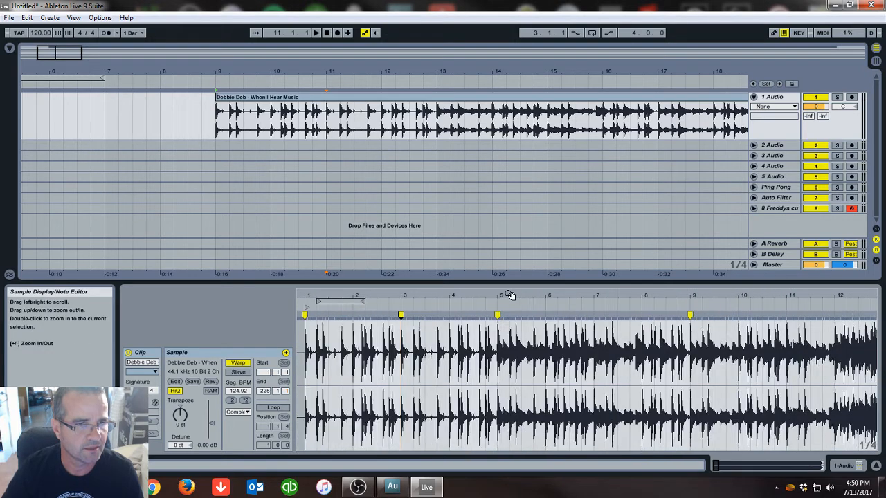
pyautogui.moveTo(589, 297); pyautogui.dragTo(589, 388)
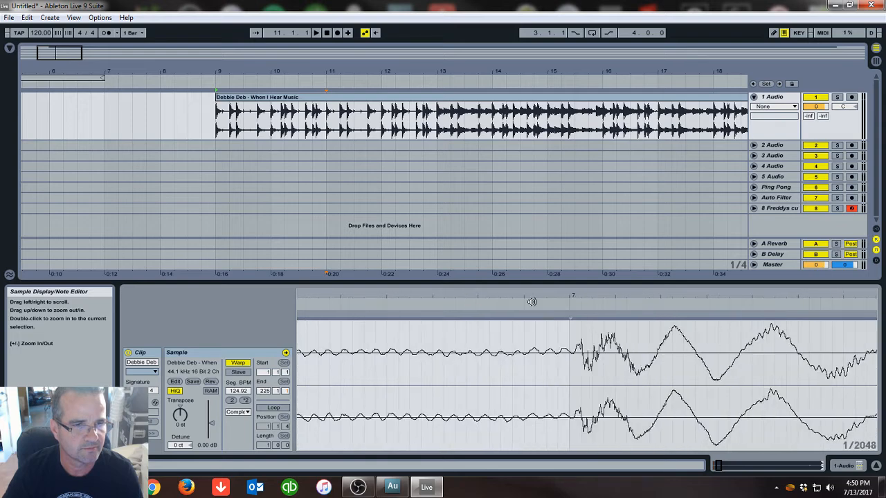
pyautogui.click(569, 332)
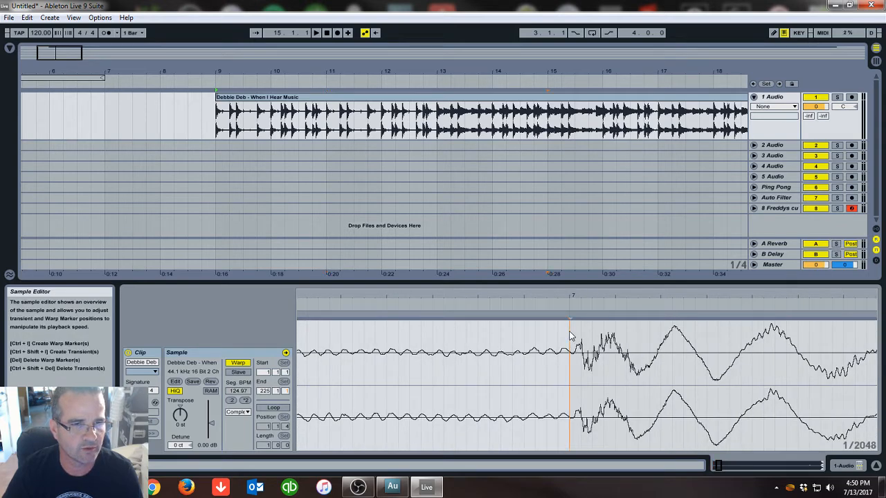
pyautogui.doubleClick(570, 318)
pyautogui.moveTo(569, 316)
pyautogui.mouseDown()
pyautogui.moveTo(556, 318)
pyautogui.moveTo(573, 228)
pyautogui.moveTo(609, 201)
pyautogui.moveTo(530, 300)
pyautogui.mouseUp()
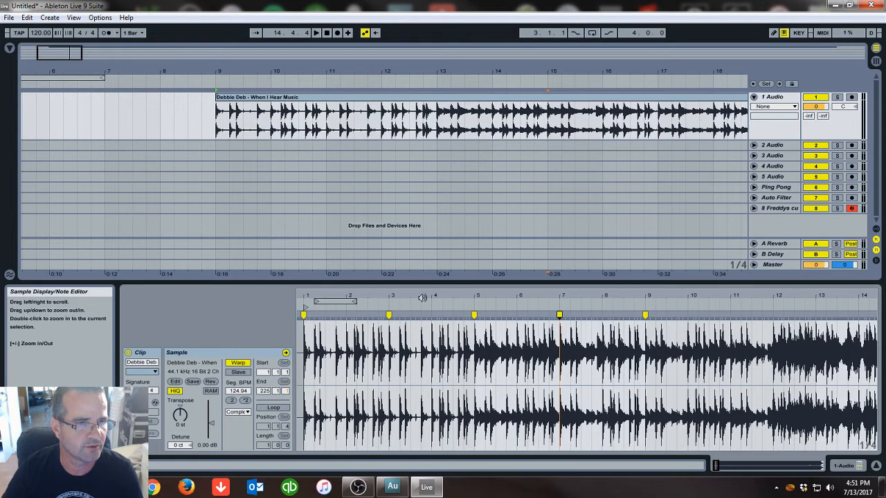
# Add a warp marker on the kick at bar 4 and align it with the transient
pyautogui.moveTo(434, 296); pyautogui.dragTo(432, 395)
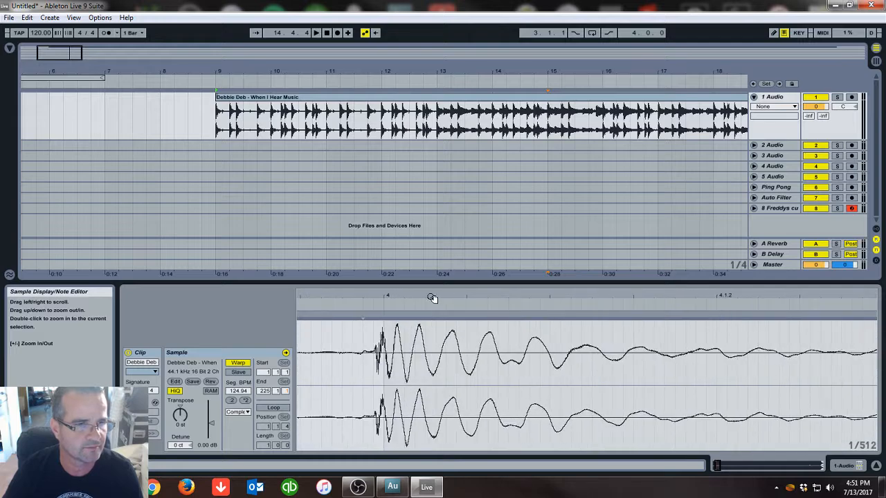
pyautogui.click(383, 328)
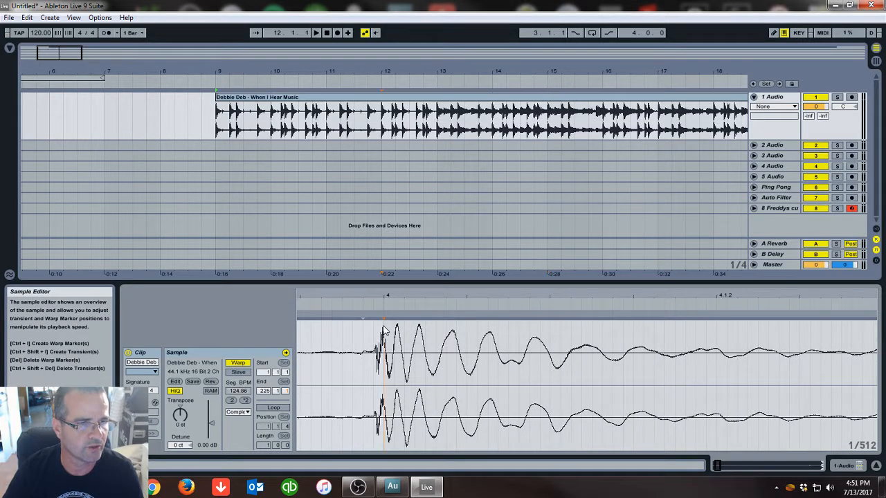
pyautogui.doubleClick(384, 316)
pyautogui.moveTo(384, 316)
pyautogui.mouseDown()
pyautogui.moveTo(420, 296)
pyautogui.moveTo(499, 203)
pyautogui.moveTo(440, 192)
pyautogui.mouseUp()
# Add a warp marker at the kick on bar 2 and drag it onto the transient onset
pyautogui.moveTo(346, 296); pyautogui.dragTo(337, 396)
pyautogui.moveTo(493, 297); pyautogui.dragTo(497, 337)
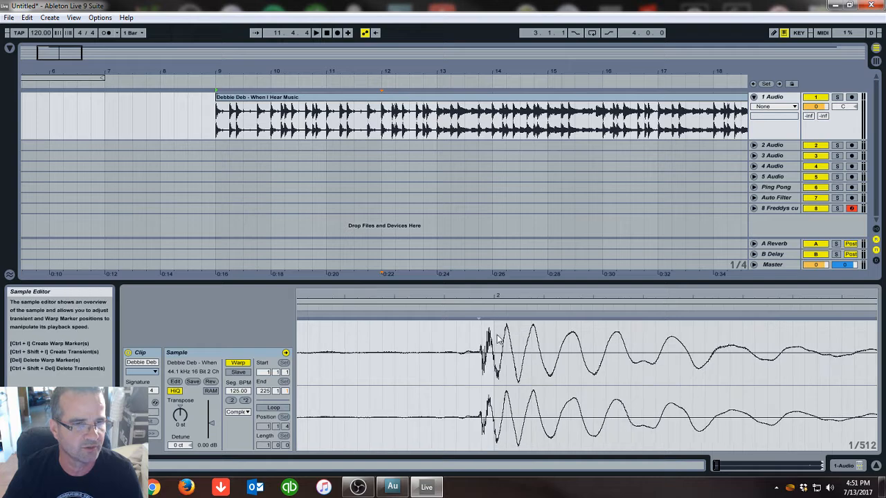
pyautogui.doubleClick(494, 328)
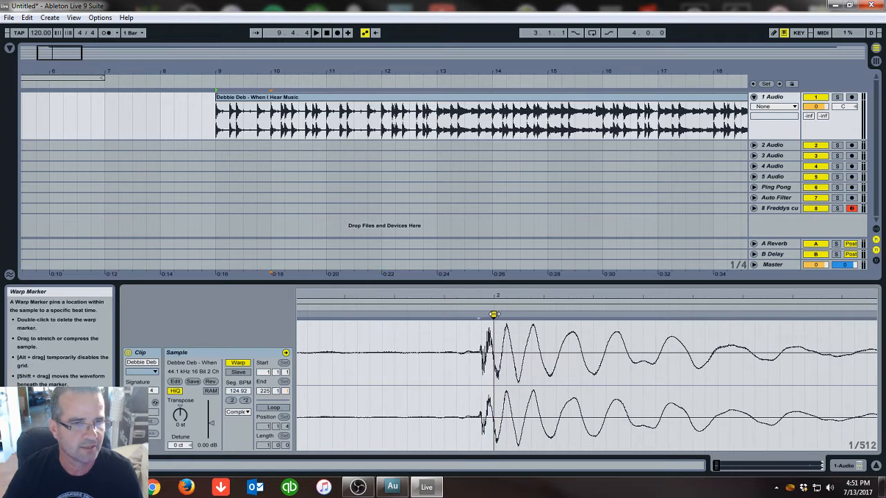
pyautogui.doubleClick(494, 320)
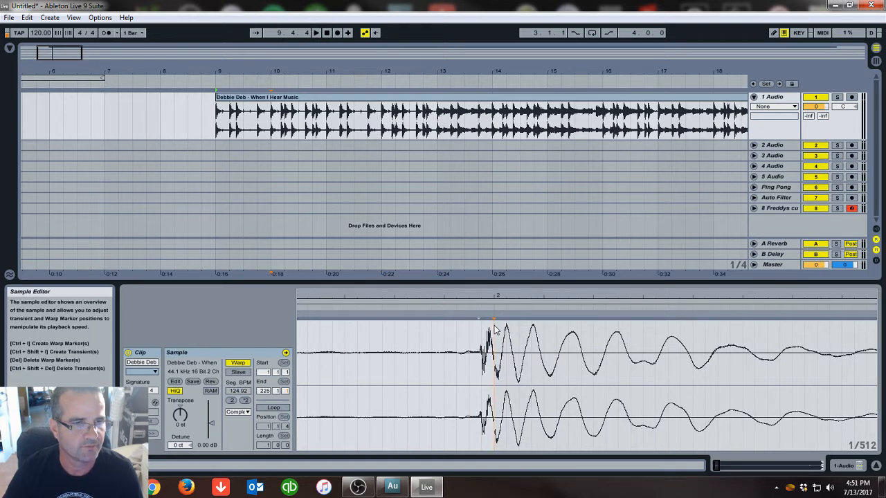
pyautogui.doubleClick(494, 330)
pyautogui.moveTo(494, 315); pyautogui.dragTo(508, 314)
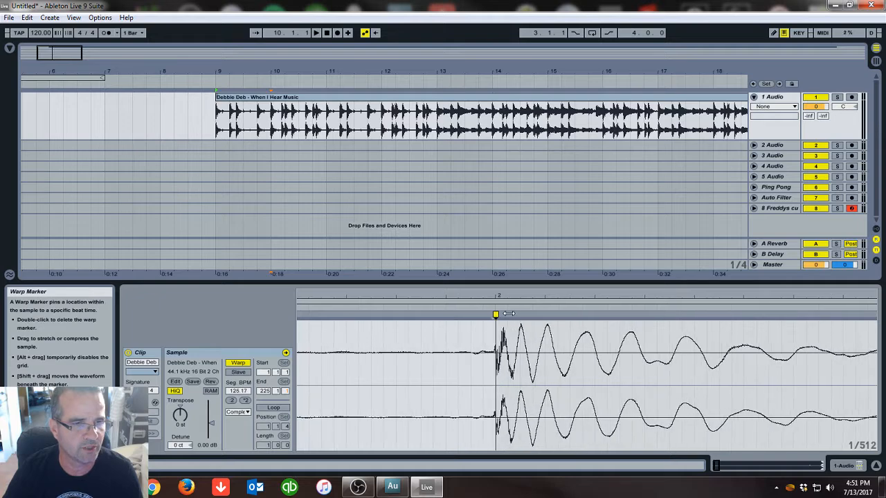
# Add a warp marker at the kick on bar 6 and drag it onto the transient onset
pyautogui.moveTo(493, 296); pyautogui.dragTo(385, 297)
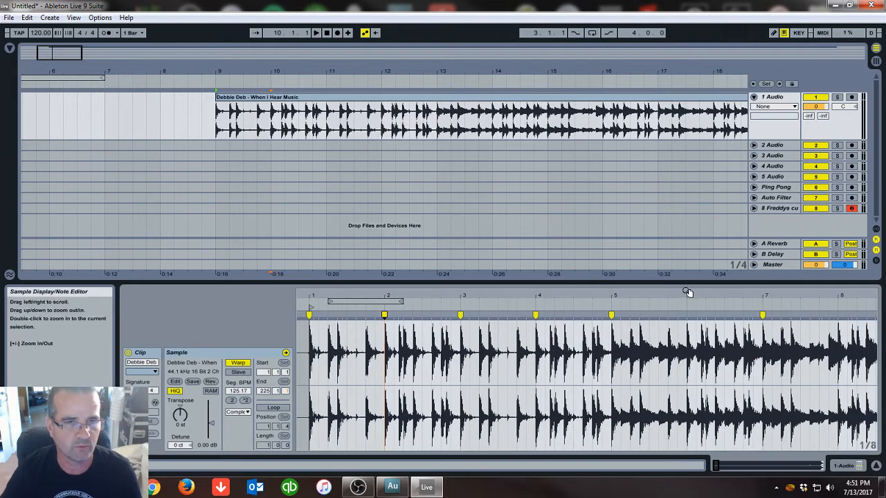
pyautogui.moveTo(687, 297); pyautogui.dragTo(687, 367)
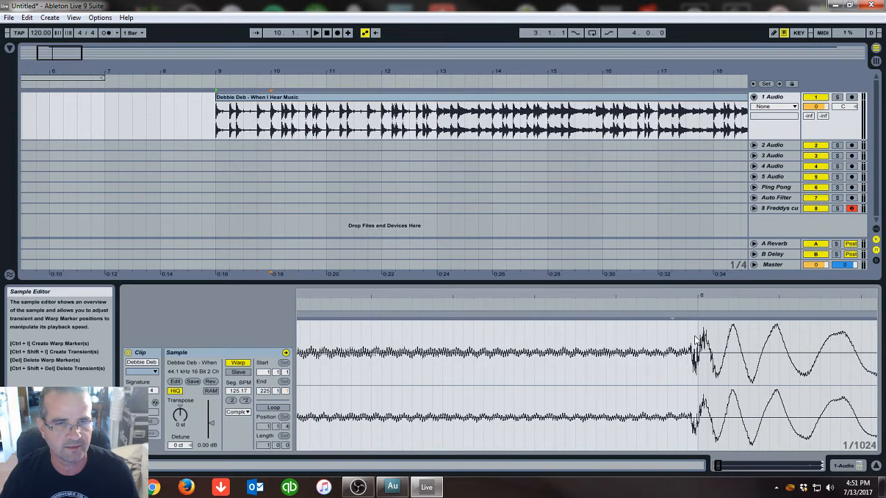
pyautogui.doubleClick(698, 331)
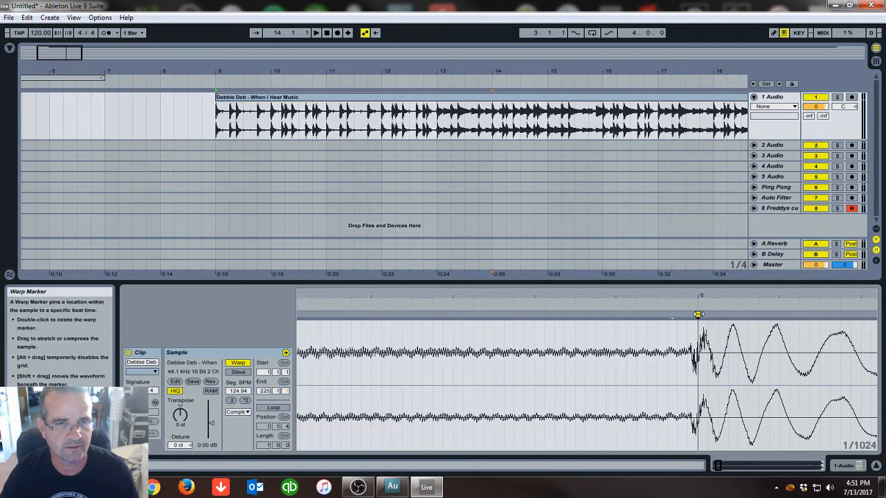
pyautogui.moveTo(698, 314); pyautogui.dragTo(703, 203)
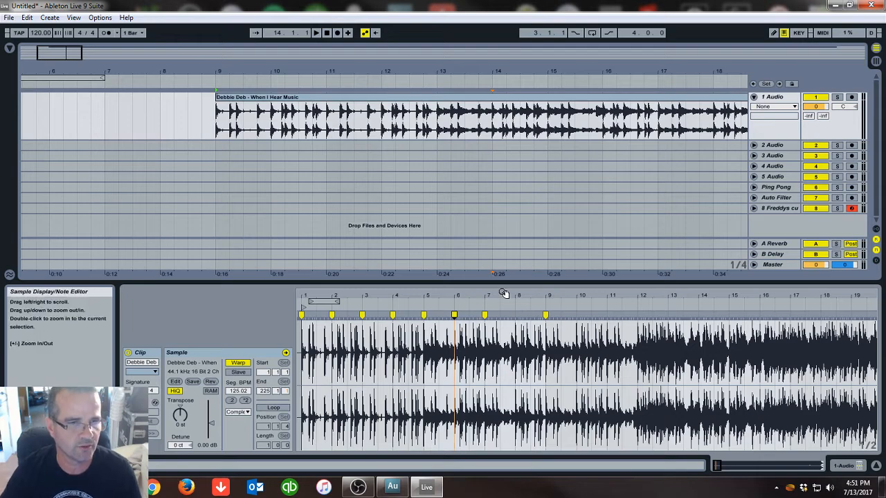
# Add a warp marker at the kick on bar 8 and align it with the transient
pyautogui.moveTo(518, 296); pyautogui.dragTo(518, 367)
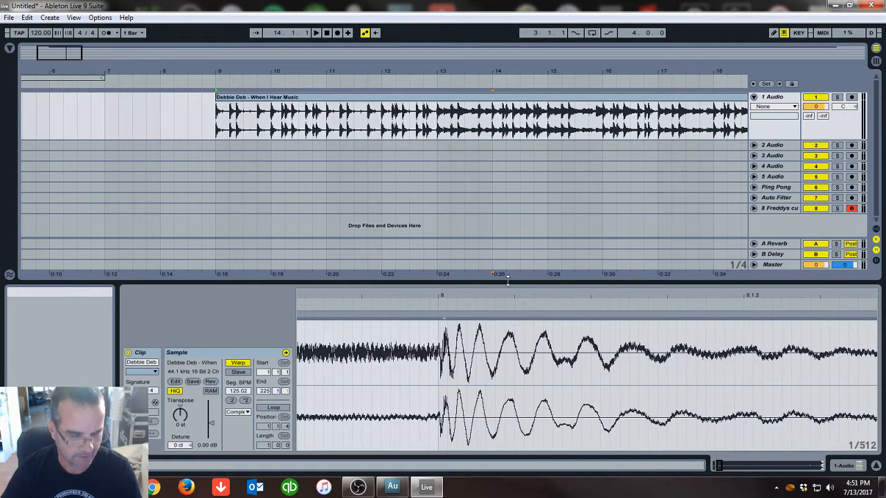
pyautogui.moveTo(428, 293)
pyautogui.mouseDown()
pyautogui.moveTo(435, 331)
pyautogui.moveTo(423, 320)
pyautogui.moveTo(439, 289)
pyautogui.moveTo(439, 256)
pyautogui.mouseUp()
pyautogui.click(435, 331)
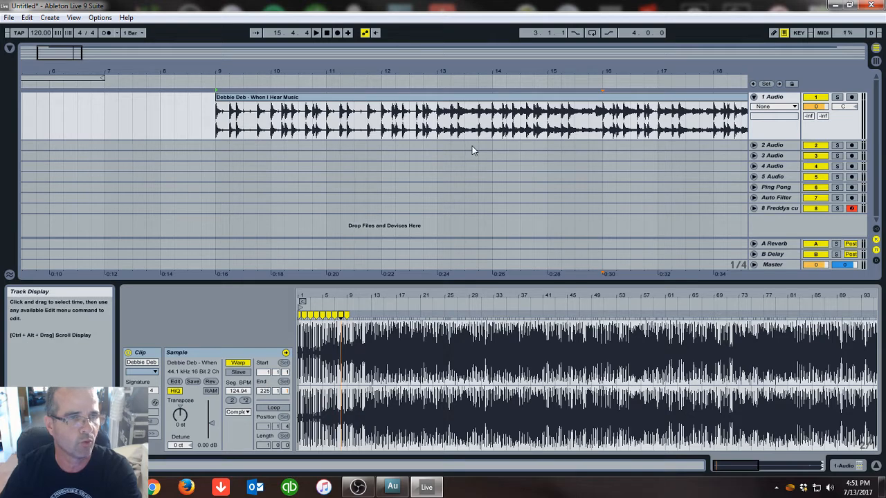
# Switch the metronome on and set the project tempo to 125 BPM
pyautogui.click(107, 34)
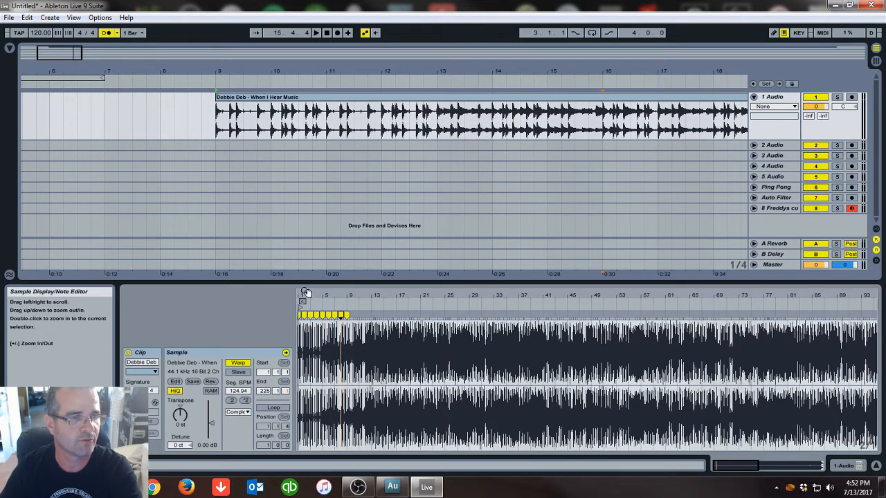
pyautogui.moveTo(308, 298); pyautogui.dragTo(332, 313)
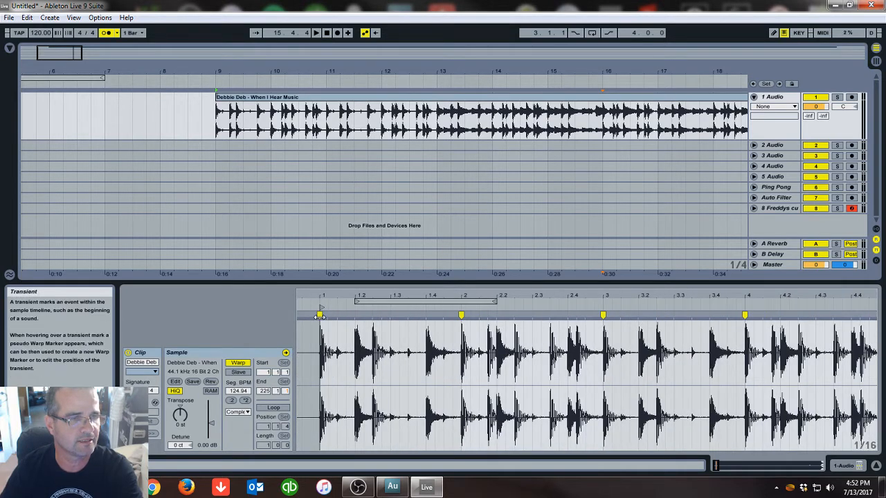
pyautogui.click(320, 348)
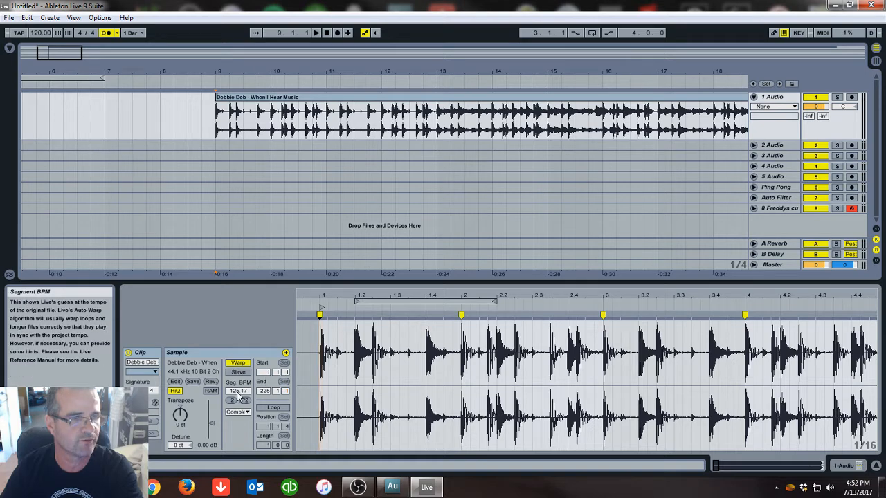
pyautogui.click(42, 34)
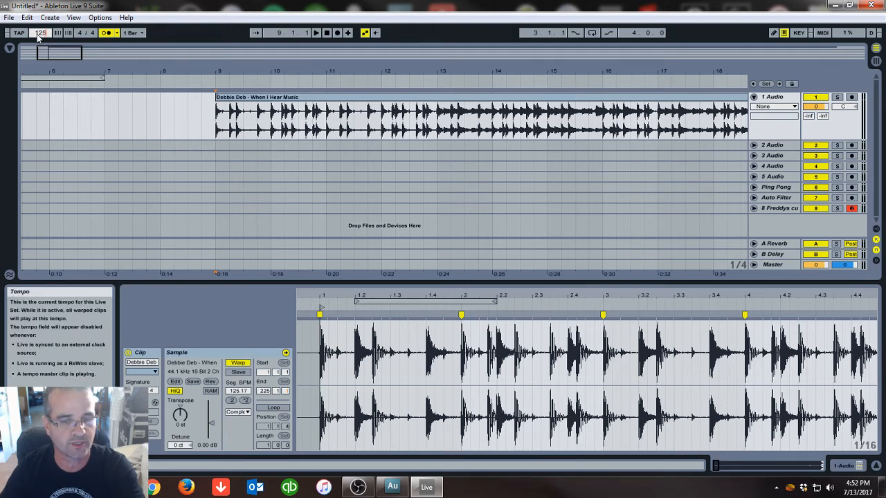
# Play the warped clip against the metronome from its start to check sync, then switch the metronome off and stop
pyautogui.click(180, 83)
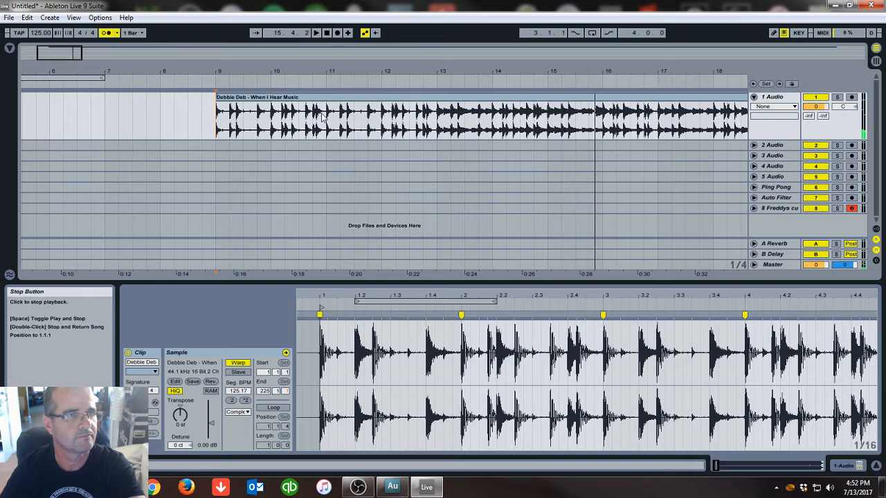
pyautogui.click(327, 32)
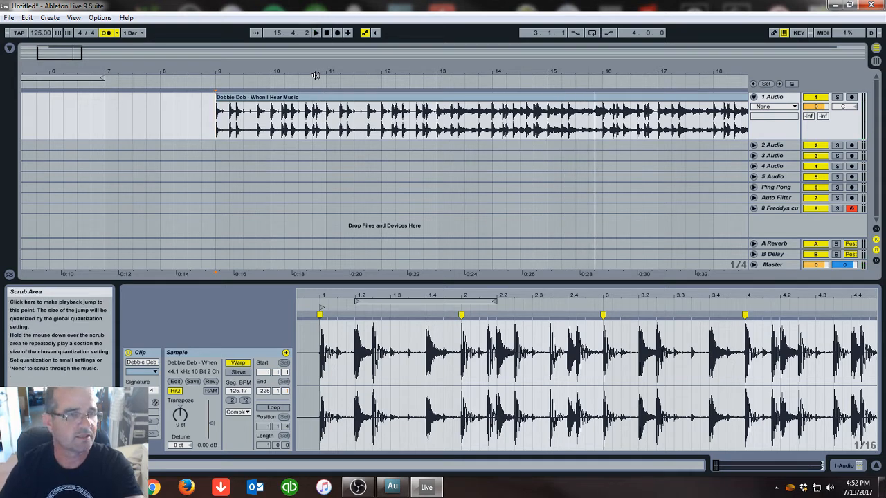
pyautogui.moveTo(298, 72); pyautogui.dragTo(301, 70)
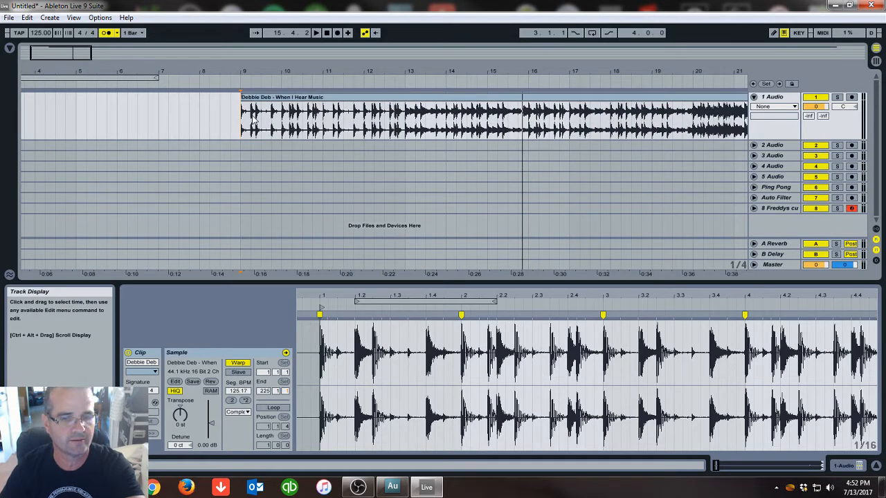
pyautogui.click(233, 82)
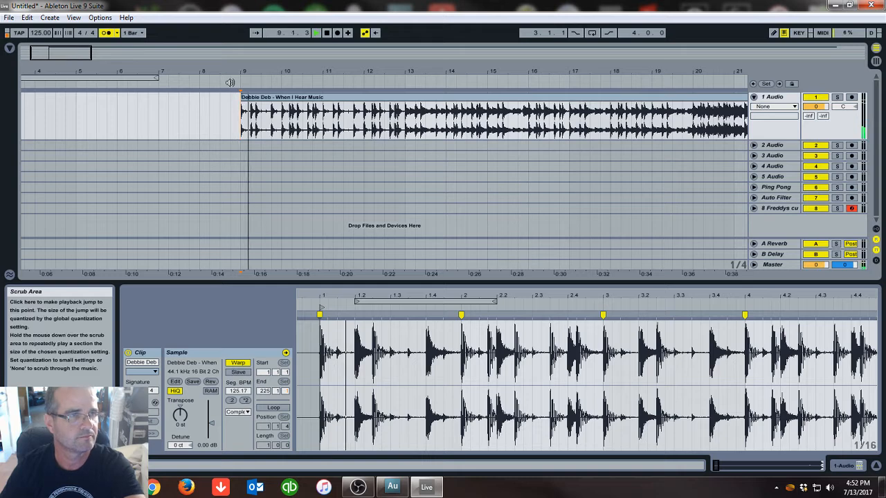
pyautogui.click(109, 32)
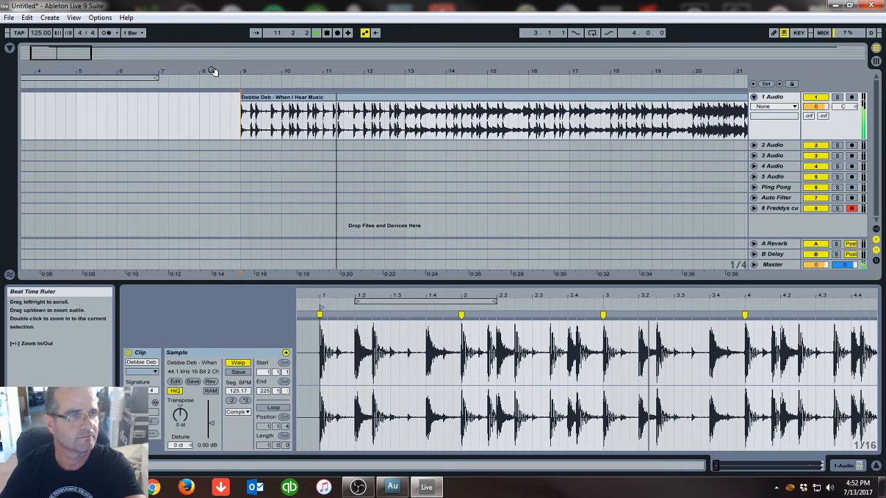
pyautogui.click(407, 131)
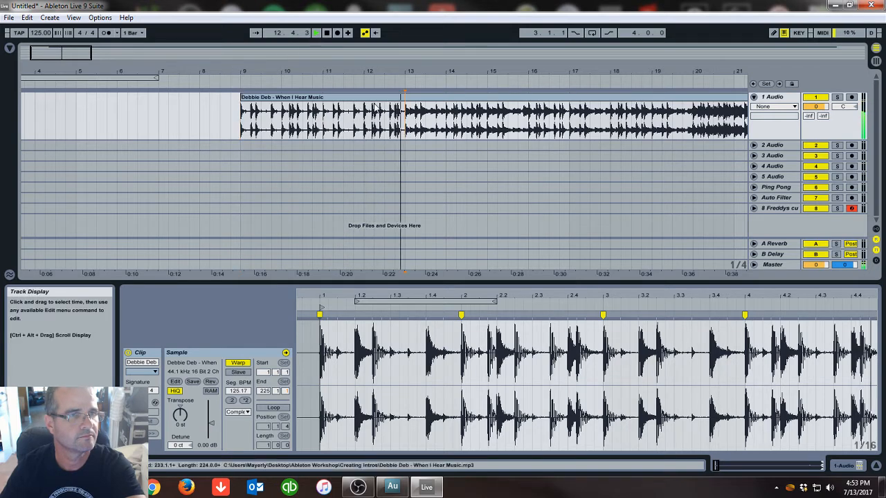
pyautogui.click(326, 33)
# Select the clip section from bar 9 to bar 13 and copy it
pyautogui.moveTo(407, 124)
pyautogui.mouseDown()
pyautogui.moveTo(244, 131)
pyautogui.moveTo(406, 128)
pyautogui.mouseUp()
pyautogui.rightClick(363, 103)
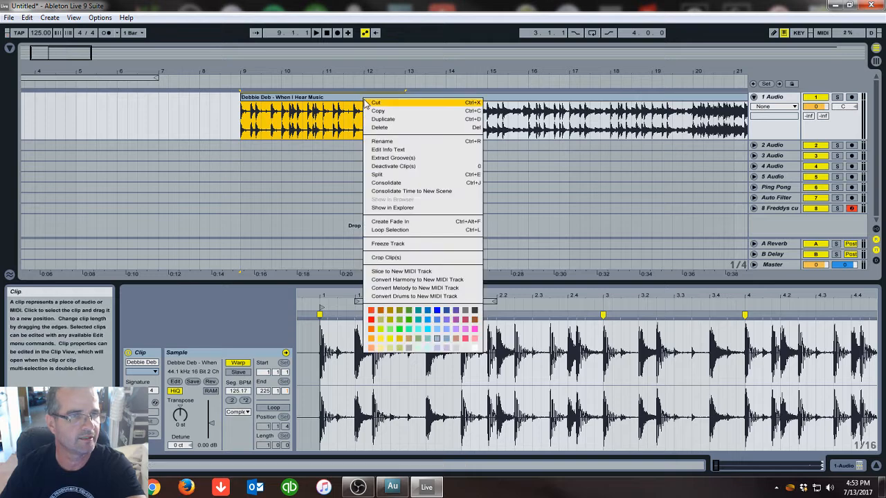
pyautogui.click(367, 111)
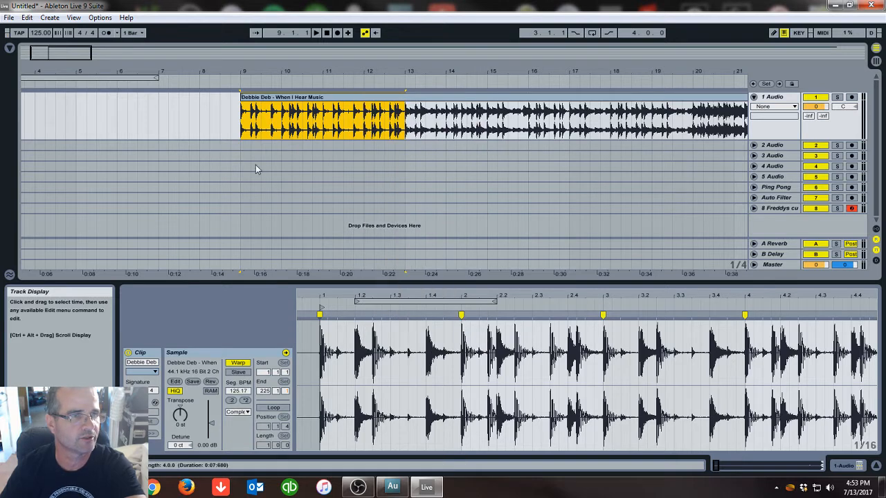
# Unfold the second audio track and paste the copied section at bar 1 on it
pyautogui.click(754, 145)
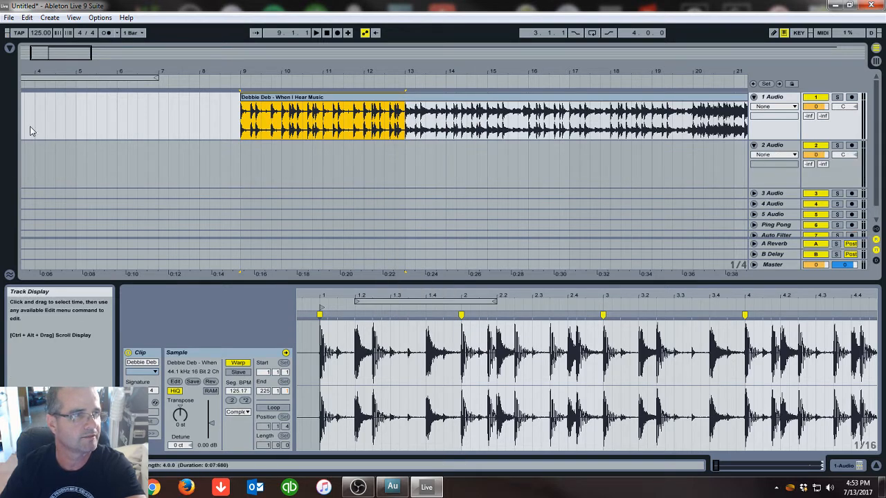
pyautogui.moveTo(40, 71); pyautogui.dragTo(82, 72)
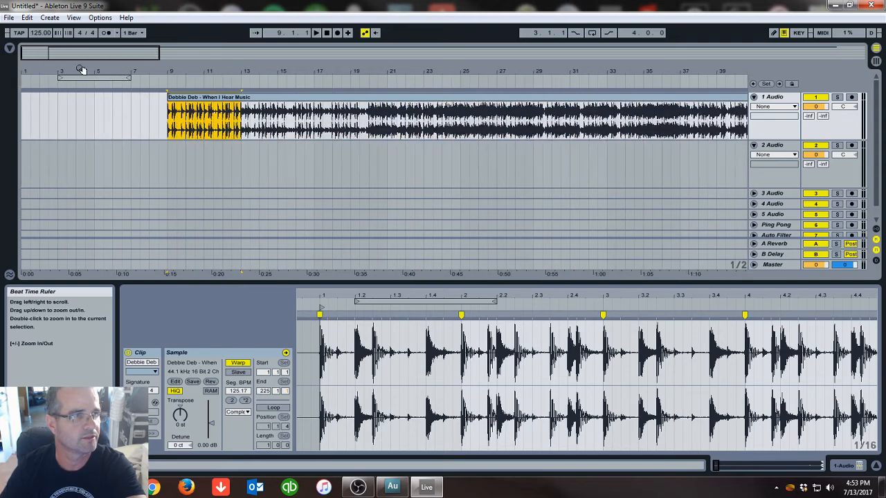
pyautogui.click(25, 168)
pyautogui.rightClick(25, 169)
pyautogui.click(35, 173)
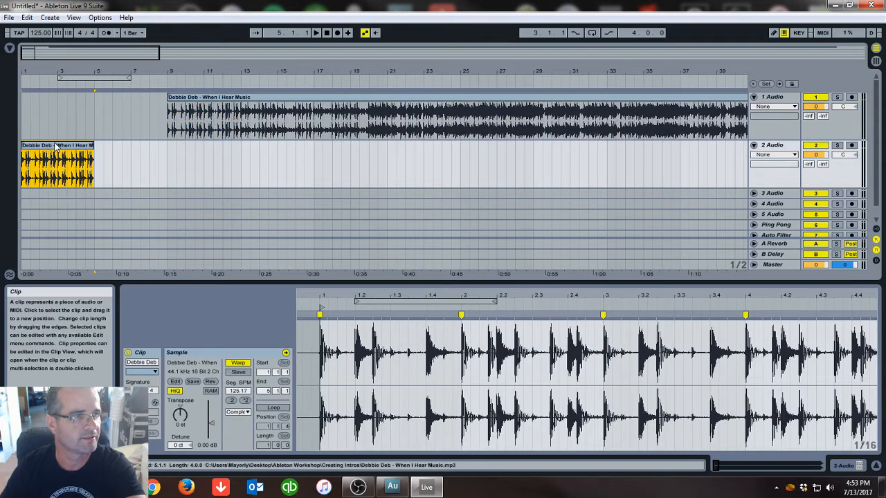
# Rename the first audio track When I hear music and the second track Intro
pyautogui.rightClick(771, 101)
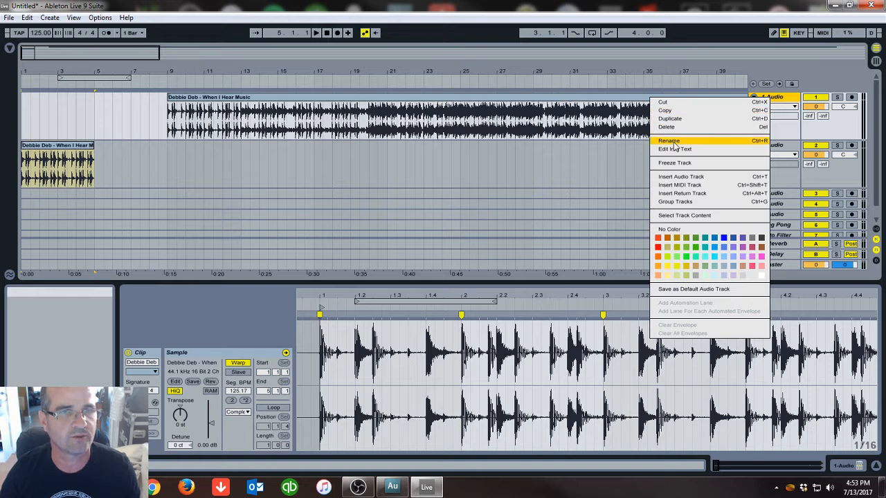
pyautogui.click(668, 141)
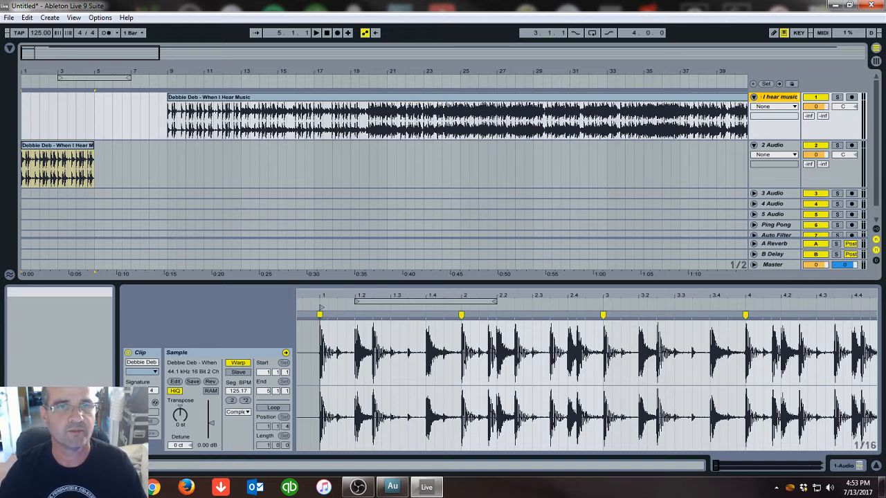
pyautogui.click(779, 148)
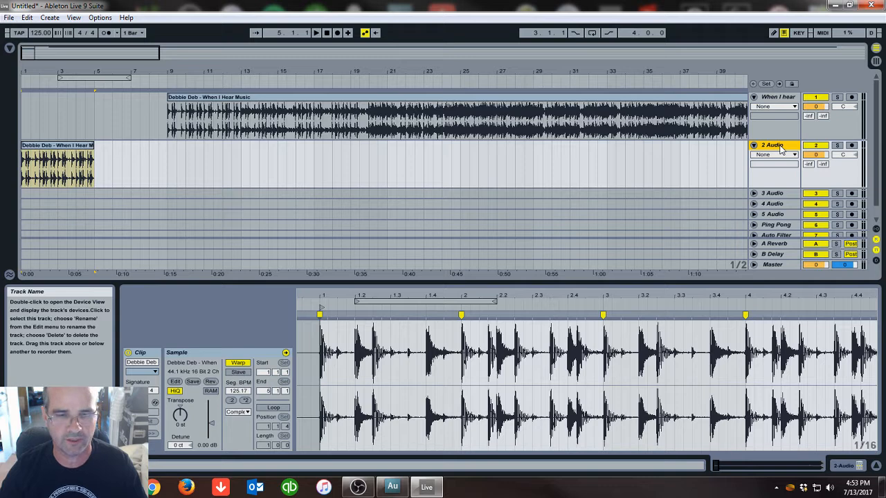
pyautogui.rightClick(780, 149)
pyautogui.click(711, 189)
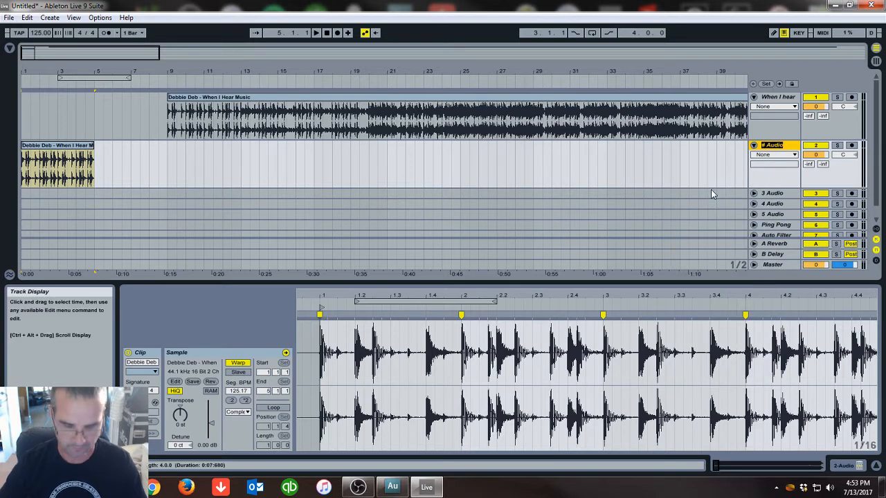
pyautogui.write('Intro')
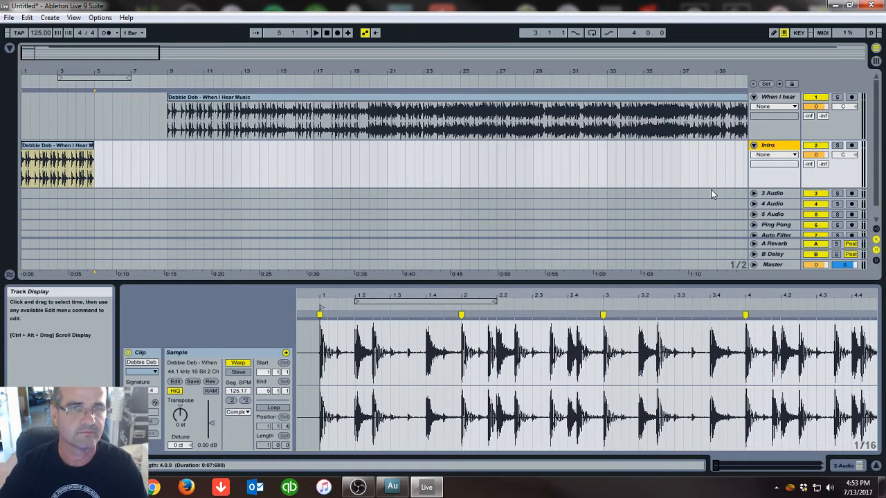
# Duplicate the clip on the Intro track so it repeats directly after itself
pyautogui.click(70, 147)
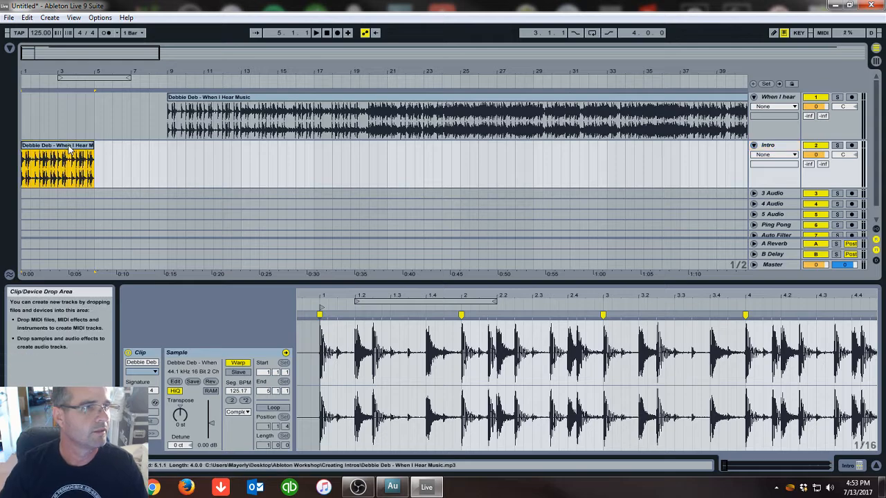
pyautogui.moveTo(55, 78); pyautogui.dragTo(85, 93)
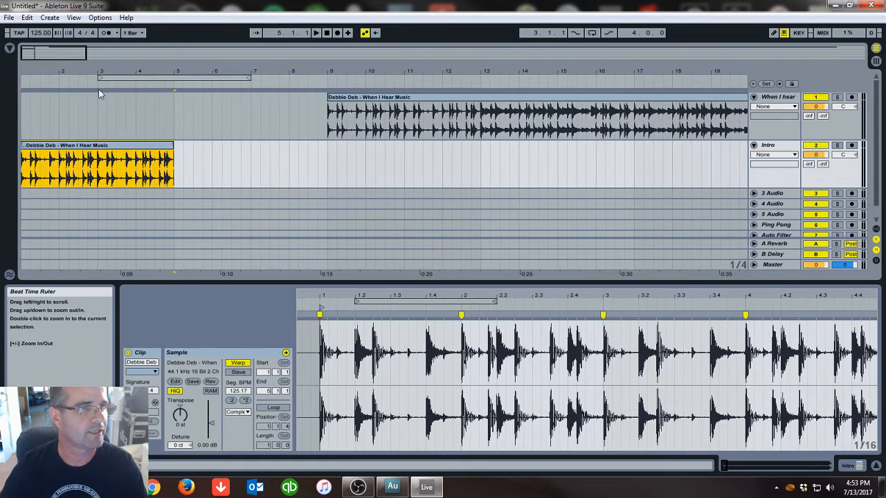
pyautogui.rightClick(137, 149)
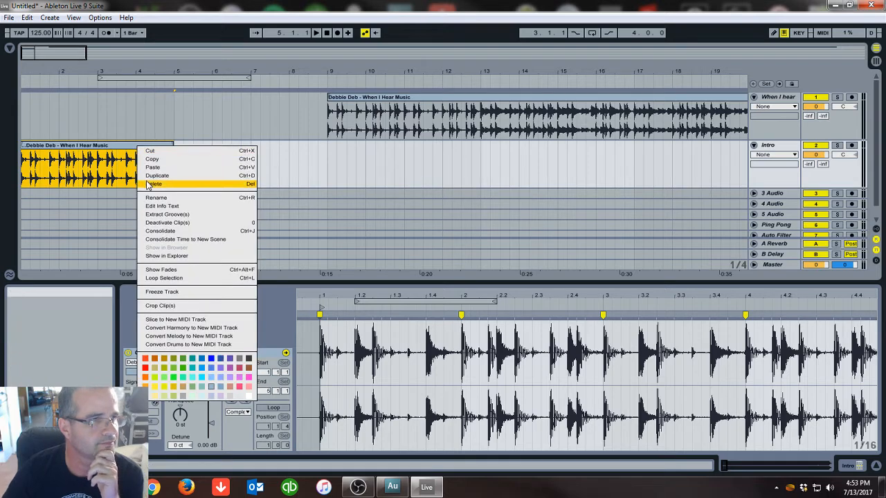
pyautogui.click(151, 177)
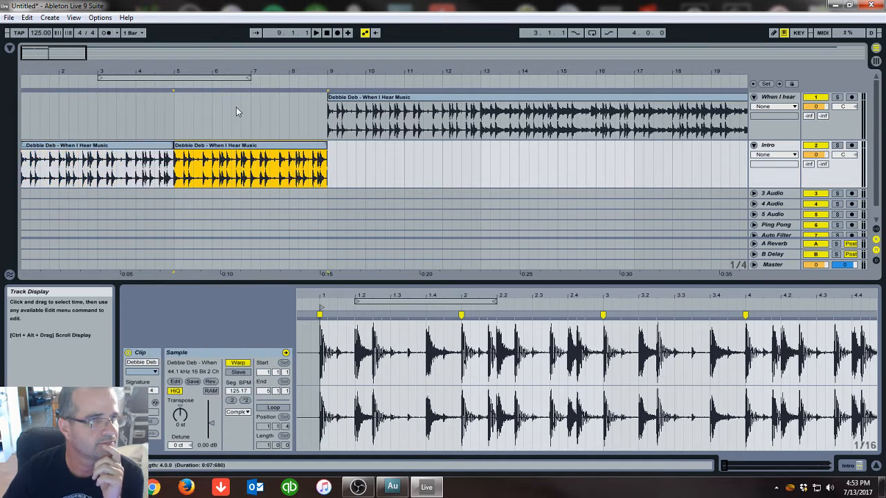
# Copy a short kick slice at bar 3 of the Intro track and paste it at bar 5
pyautogui.moveTo(185, 69); pyautogui.dragTo(274, 92)
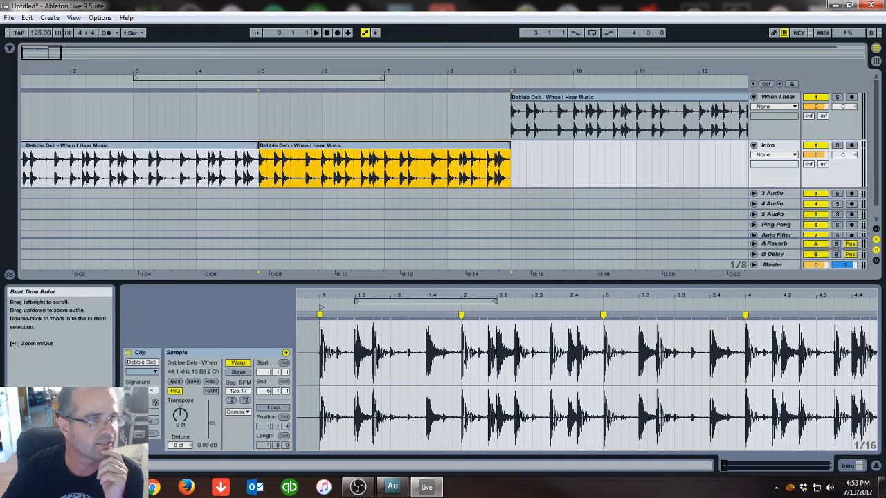
pyautogui.click(261, 173)
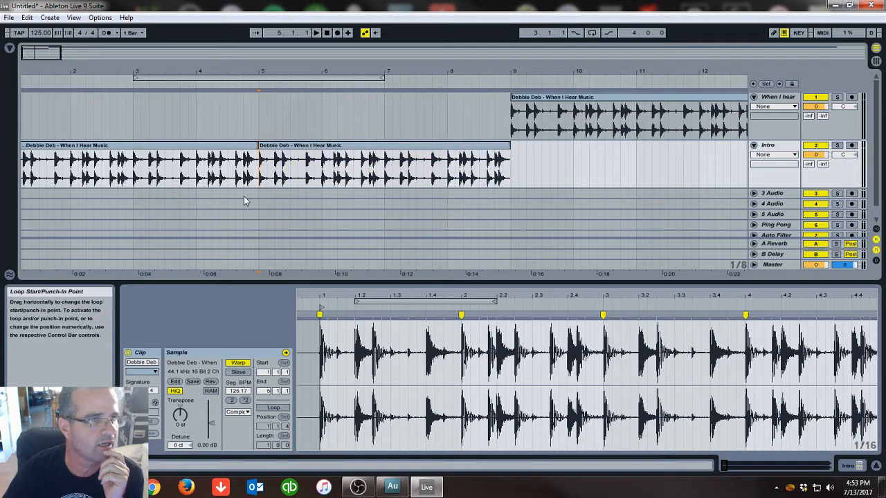
pyautogui.moveTo(136, 171); pyautogui.dragTo(141, 172)
pyautogui.rightClick(137, 172)
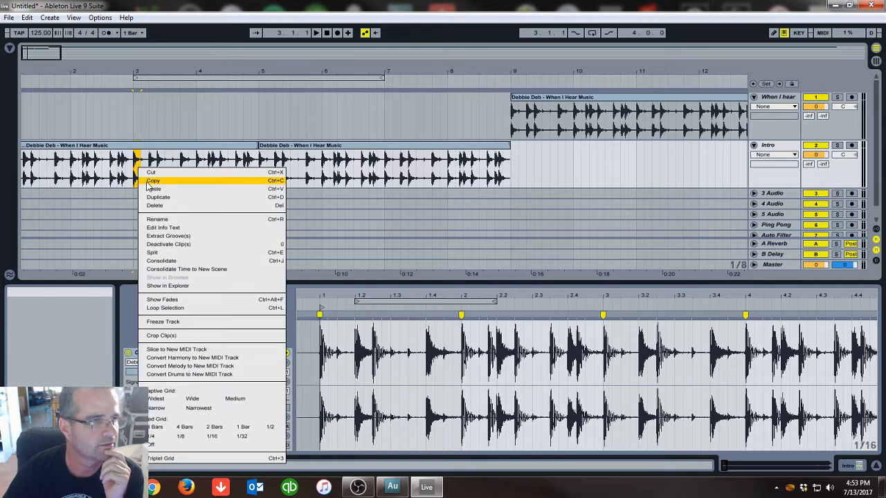
pyautogui.click(253, 179)
pyautogui.click(261, 170)
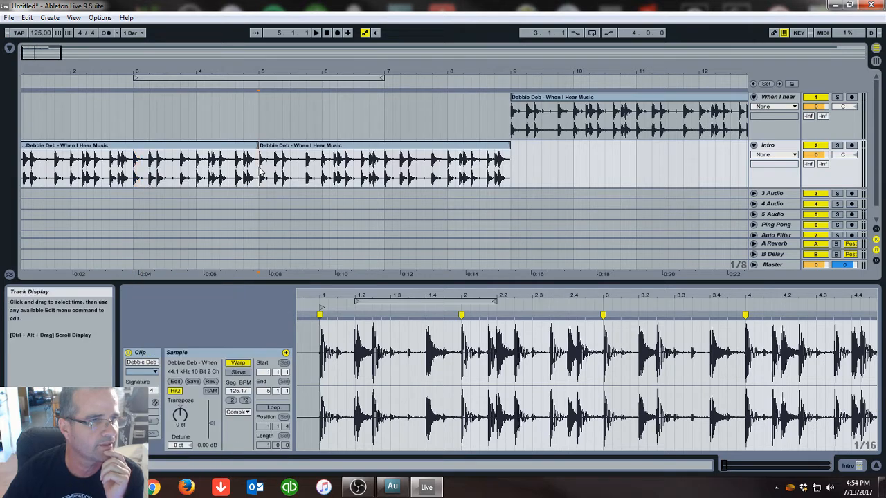
pyautogui.rightClick(261, 171)
pyautogui.click(265, 166)
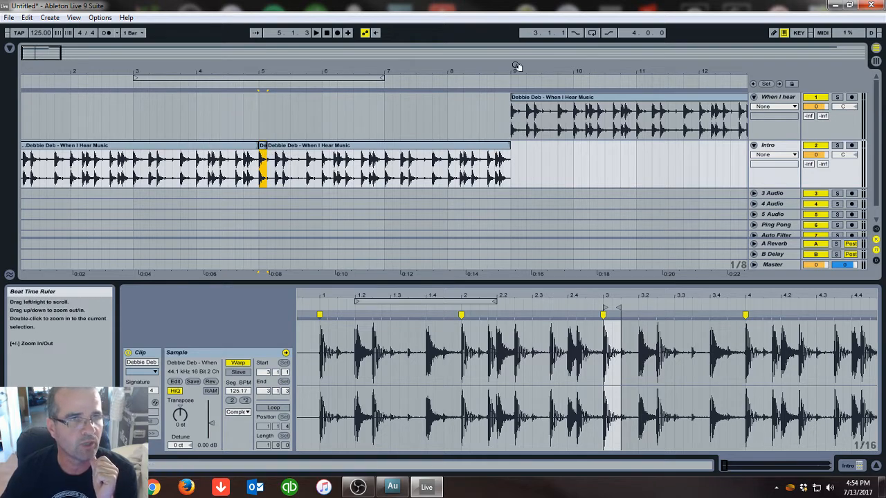
# Copy the short kick slice at bar 5 of the Intro track and paste it at bar 8.4, just before bar 9
pyautogui.moveTo(516, 71); pyautogui.dragTo(514, 90)
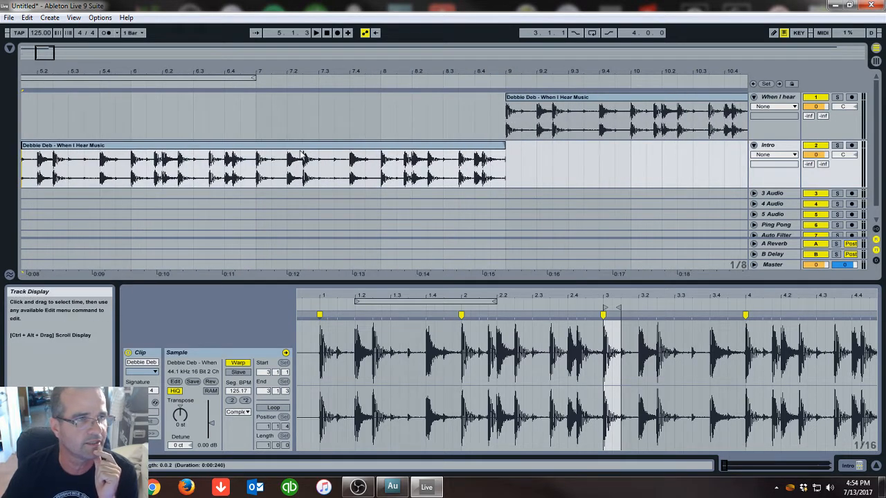
pyautogui.moveTo(143, 72); pyautogui.dragTo(214, 72)
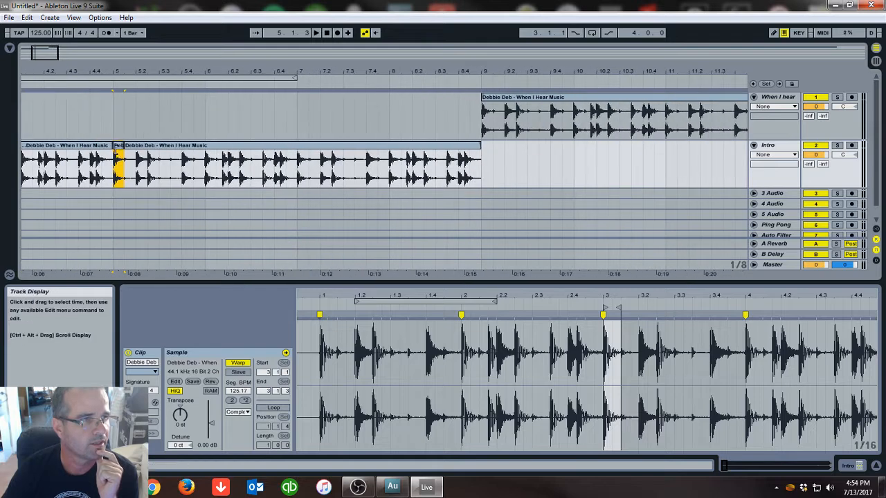
pyautogui.rightClick(116, 146)
pyautogui.click(121, 161)
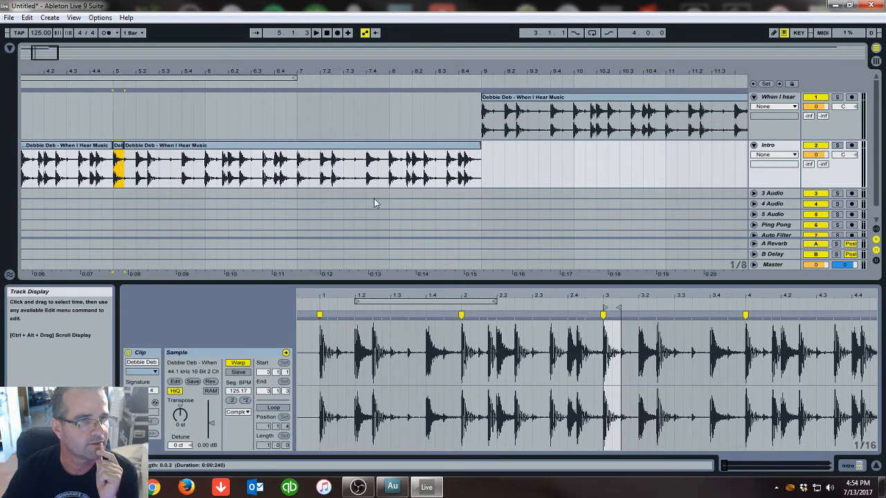
pyautogui.moveTo(475, 72); pyautogui.dragTo(475, 117)
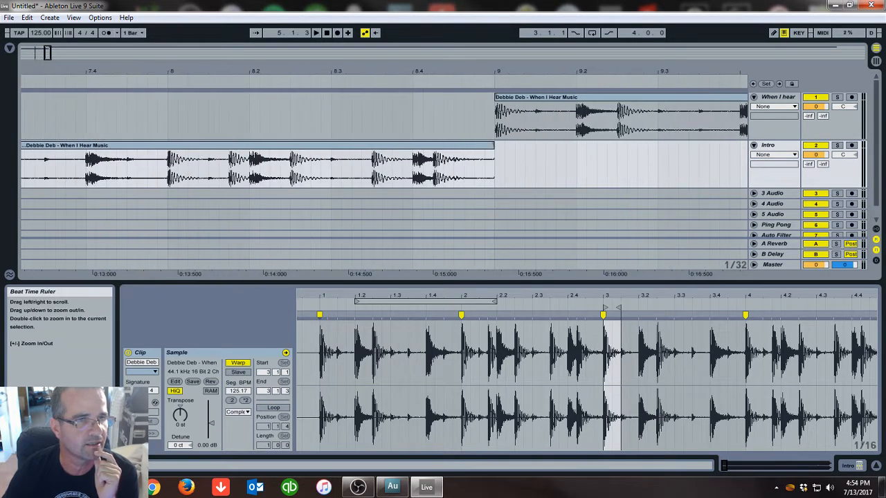
pyautogui.rightClick(454, 167)
pyautogui.click(468, 172)
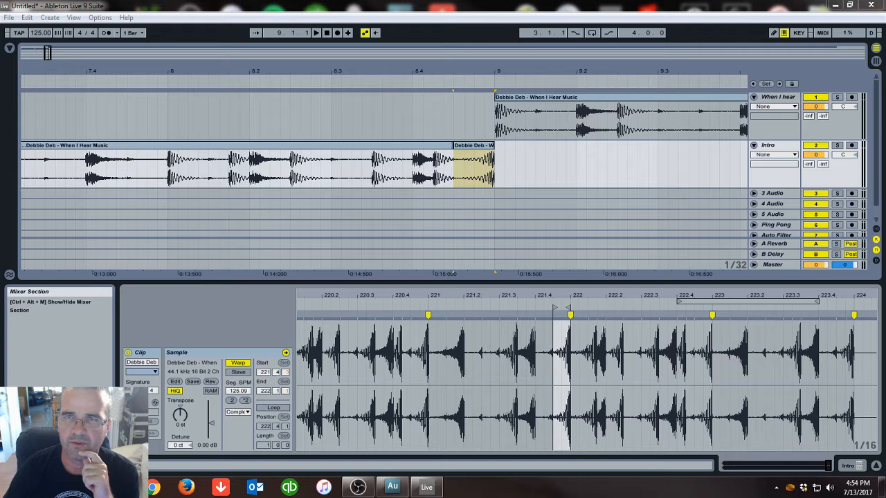
# Import the ZildjianCrash sample at bar 8.4 and move the clip onto the 3 Audio track
pyautogui.moveTo(882, 211); pyautogui.dragTo(412, 216)
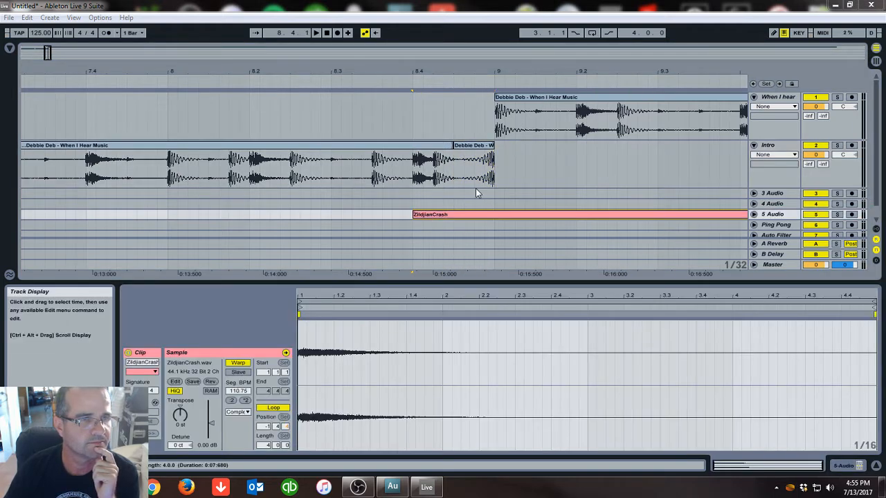
pyautogui.click(754, 214)
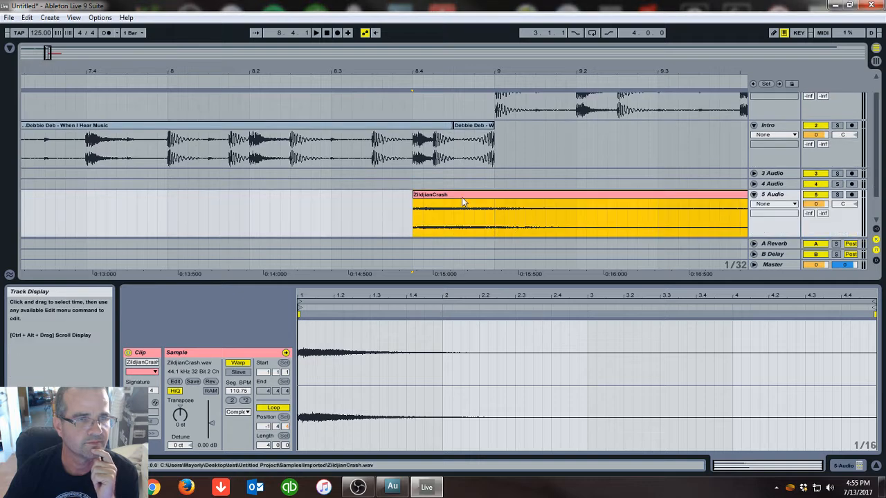
pyautogui.moveTo(453, 194); pyautogui.dragTo(453, 173)
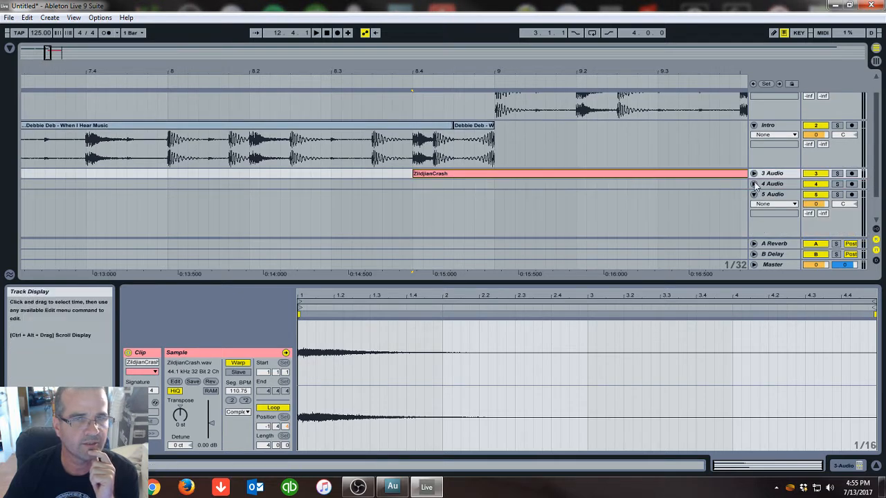
# Rename the 3 Audio track Cymbal
pyautogui.click(774, 177)
pyautogui.rightClick(774, 176)
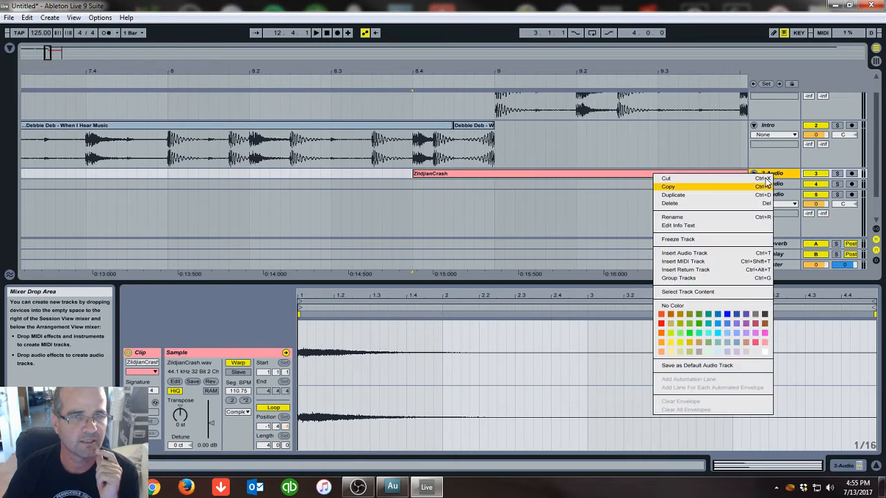
pyautogui.click(723, 217)
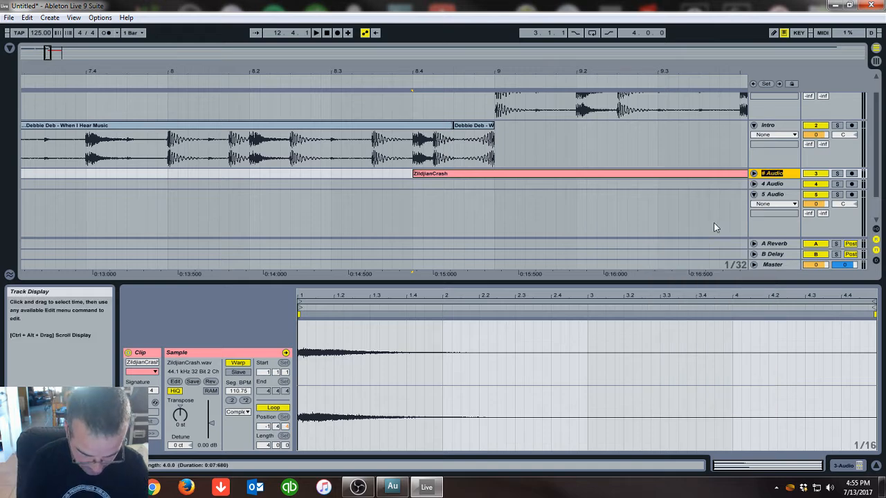
pyautogui.write('Cy')
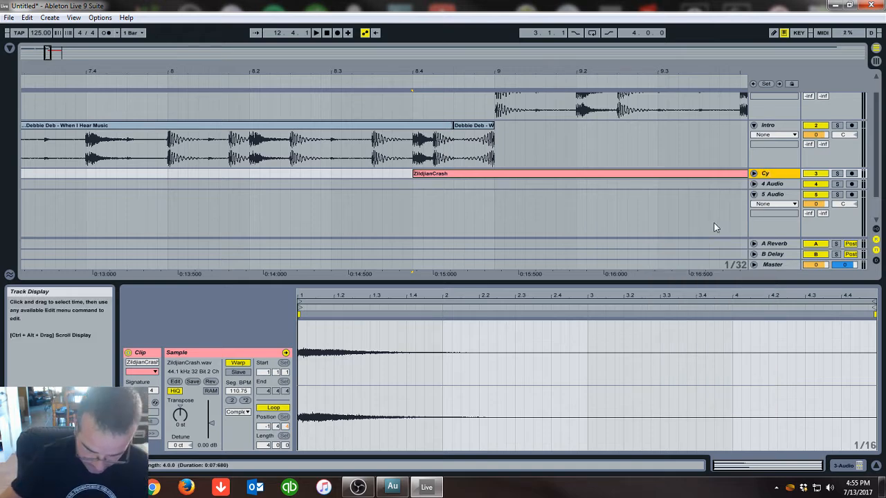
pyautogui.write('mbal')
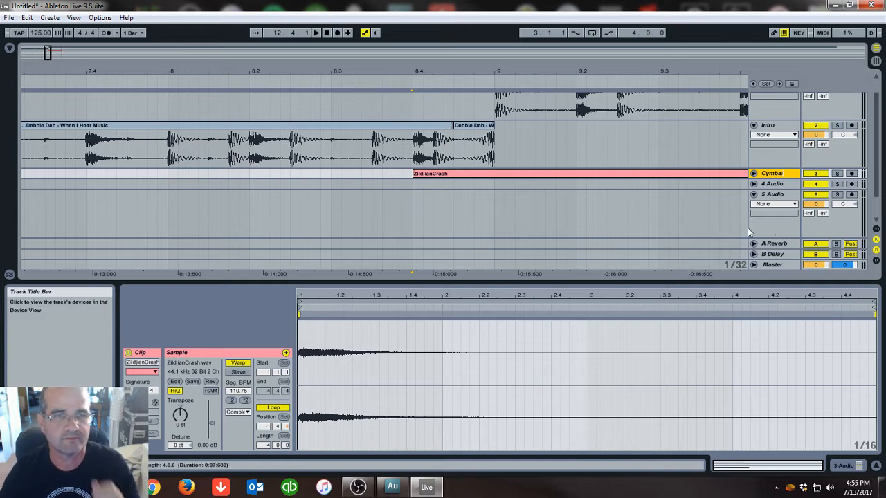
# Give the Cymbal, Intro and When I hear tracks new colours, making When I hear red
pyautogui.click(774, 194)
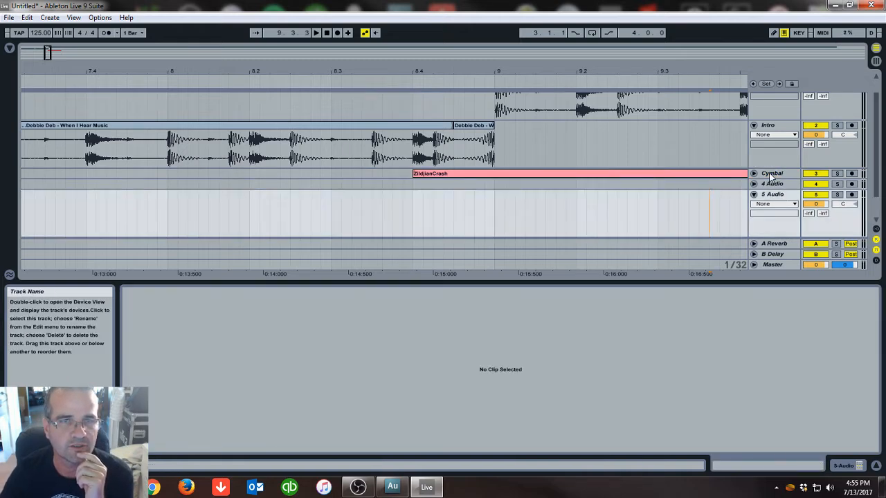
pyautogui.rightClick(770, 176)
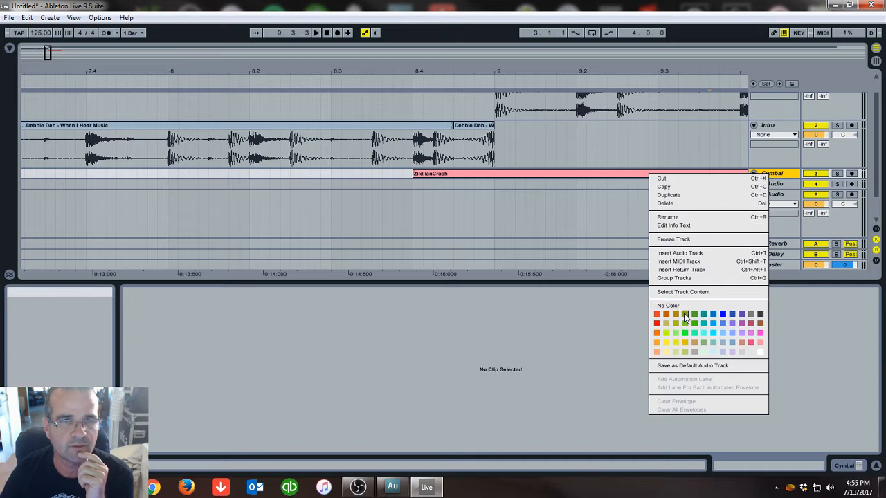
pyautogui.press('Escape')
pyautogui.rightClick(768, 126)
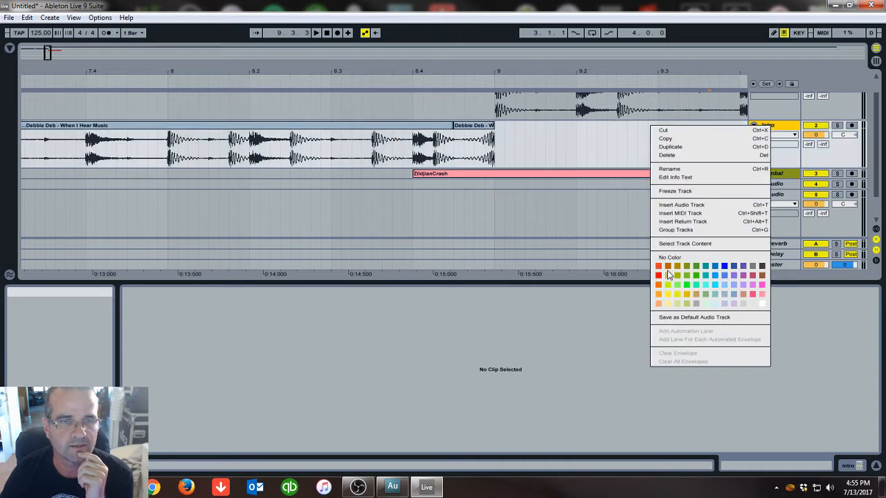
pyautogui.press('Escape')
pyautogui.scroll(1, 768, 104)
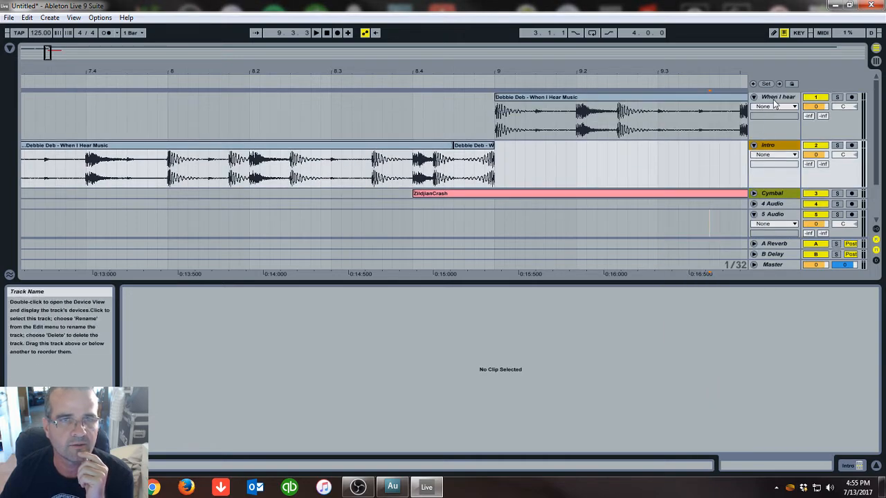
pyautogui.rightClick(775, 104)
pyautogui.click(661, 245)
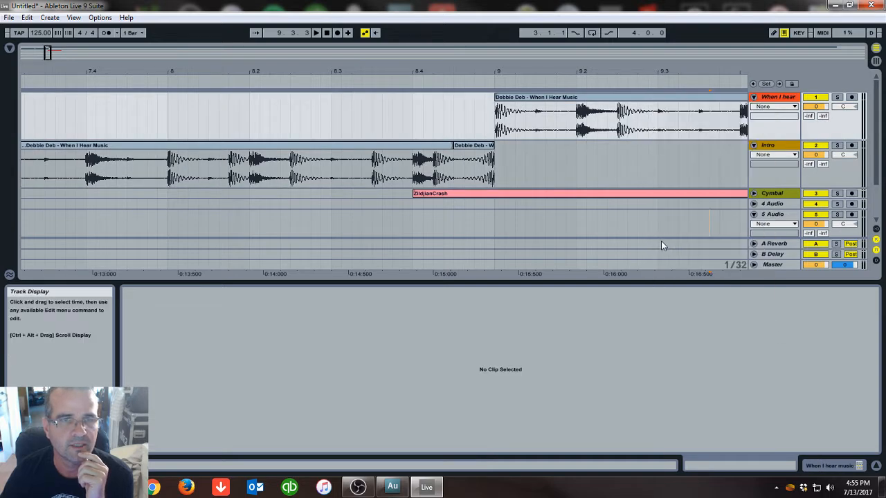
# Unfold the Cymbal track and move the crash clip so it starts at bar 9
pyautogui.click(754, 193)
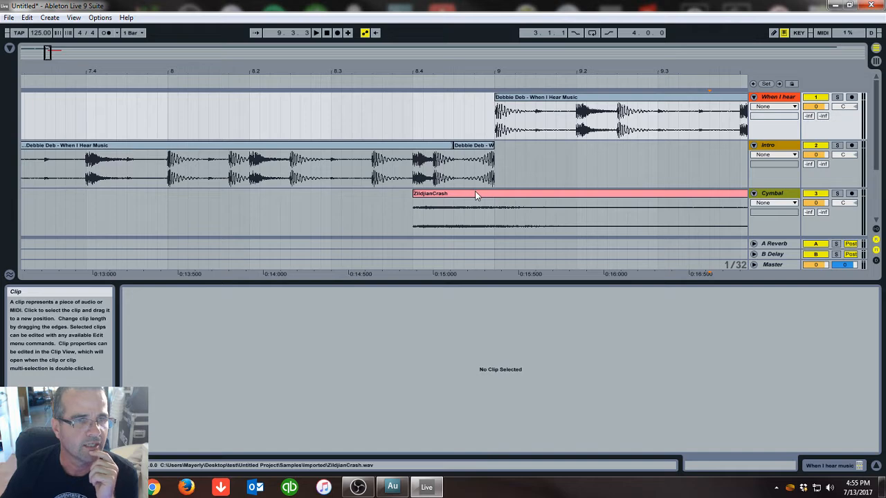
pyautogui.moveTo(472, 195); pyautogui.dragTo(549, 193)
pyautogui.moveTo(511, 72); pyautogui.dragTo(511, 52)
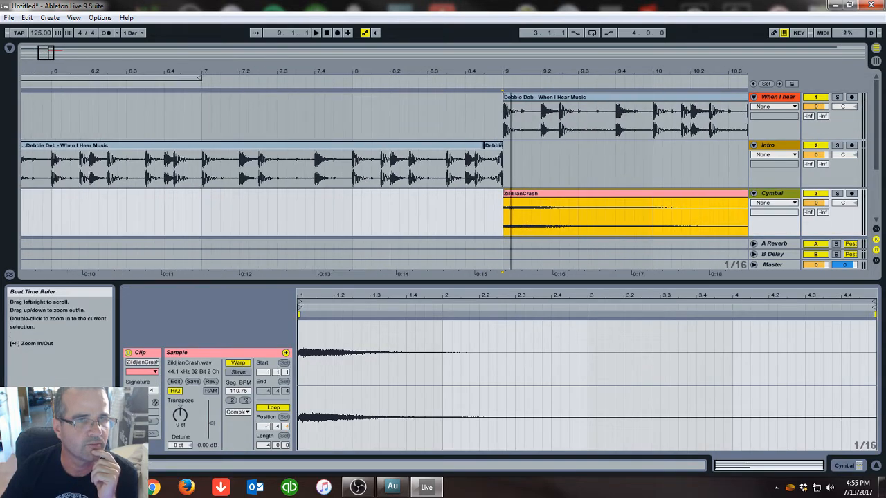
# Copy the crash clip and paste a copy at bar 1 of the Cymbal track
pyautogui.rightClick(534, 198)
pyautogui.click(554, 208)
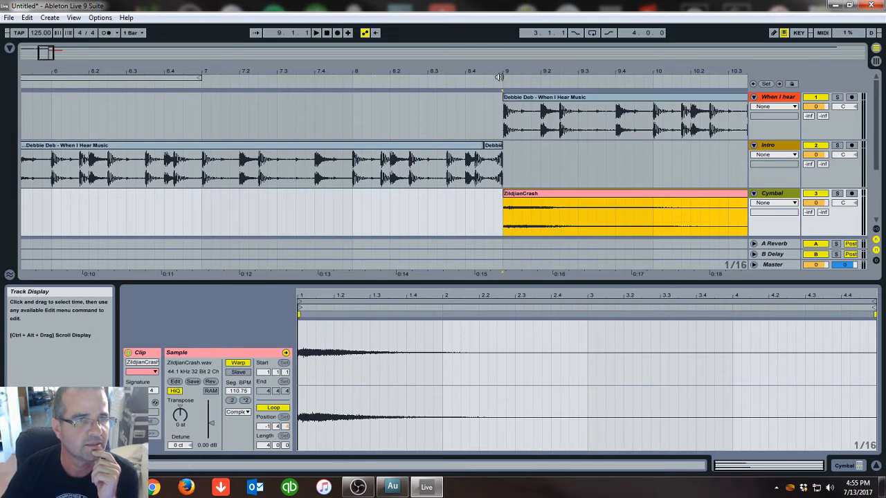
pyautogui.moveTo(501, 72); pyautogui.dragTo(30, 68)
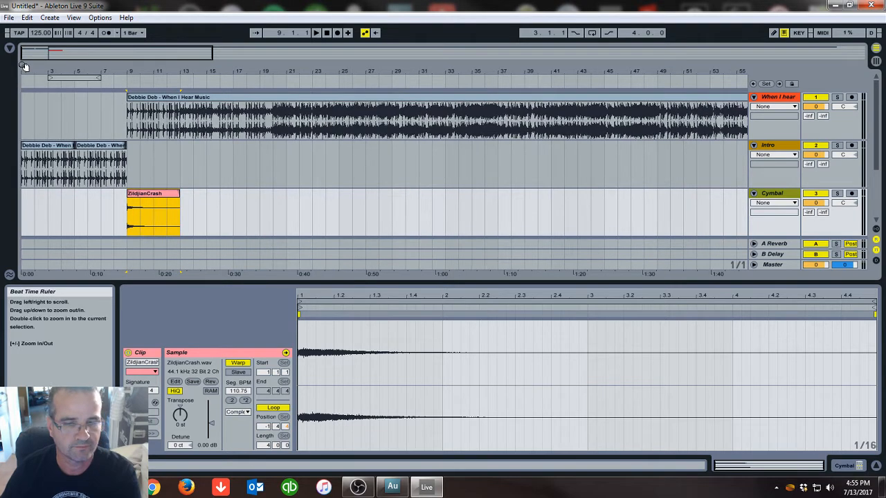
pyautogui.click(24, 215)
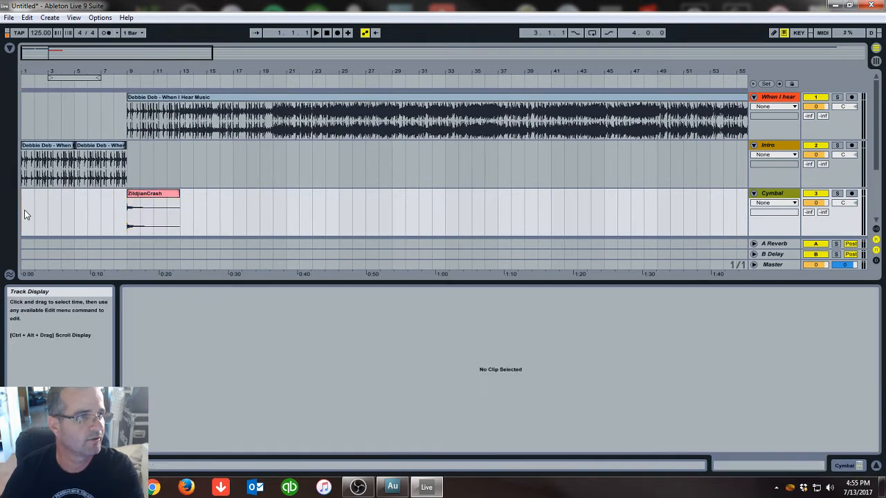
pyautogui.rightClick(24, 214)
pyautogui.click(41, 219)
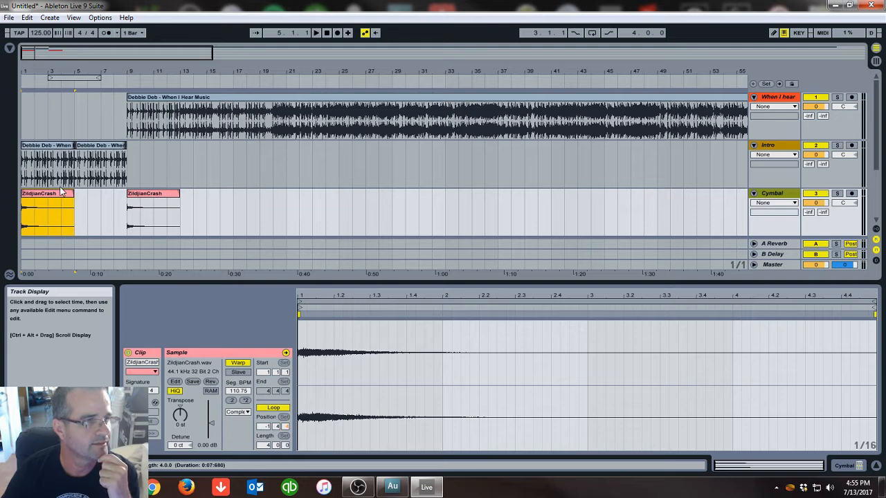
# Paste another copy of the crash clip at bar 6 of the Cymbal track
pyautogui.moveTo(104, 69); pyautogui.dragTo(239, 100)
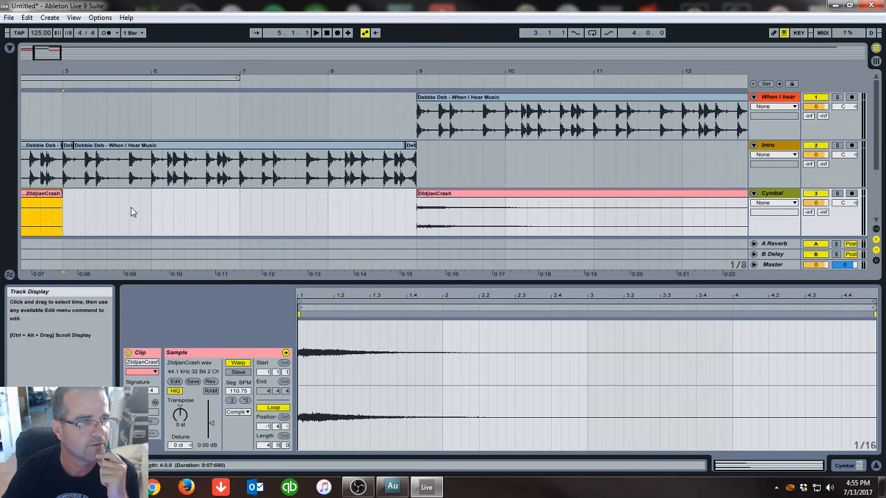
pyautogui.rightClick(151, 206)
pyautogui.click(161, 215)
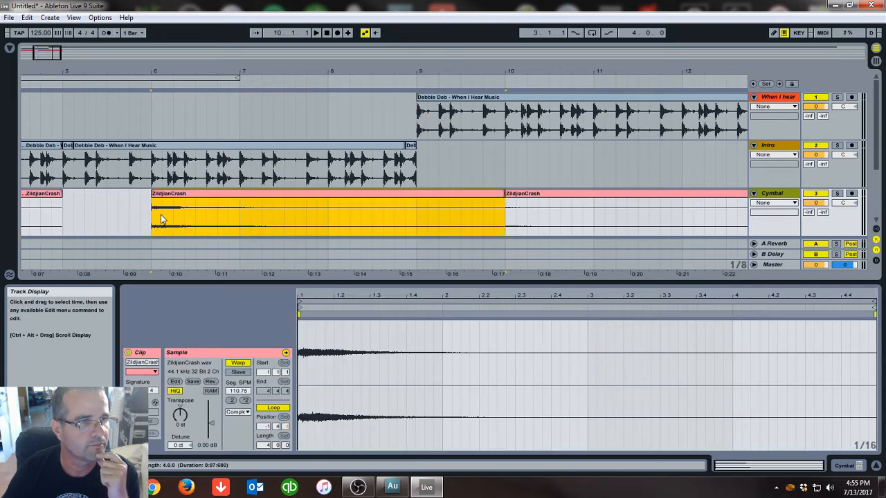
# Shorten the bar 6 crash clip to end at bar 9 and reverse its sample
pyautogui.moveTo(506, 198); pyautogui.dragTo(409, 201)
pyautogui.moveTo(506, 201); pyautogui.dragTo(417, 202)
pyautogui.click(411, 197)
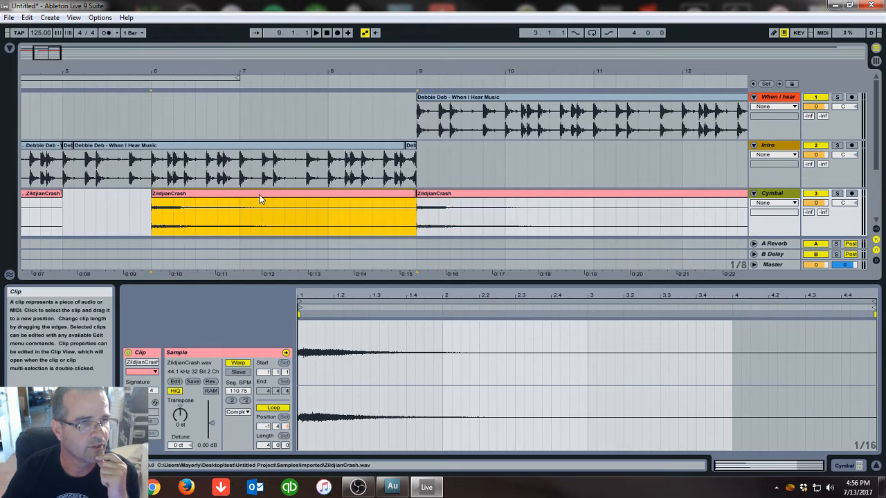
pyautogui.click(211, 383)
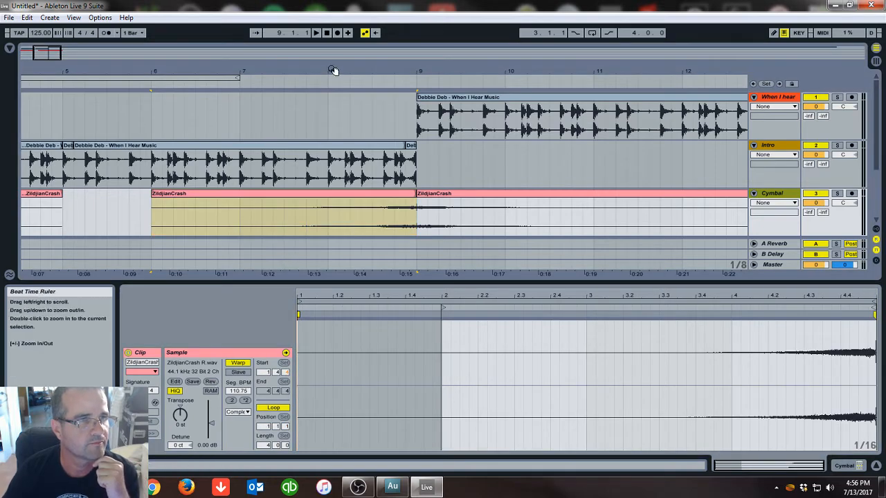
# Trim the bar 9 crash to end at bar 11 and the reversed crash to start at bar 7
pyautogui.moveTo(335, 71); pyautogui.dragTo(334, 38)
pyautogui.moveTo(262, 71)
pyautogui.mouseDown()
pyautogui.moveTo(232, 66)
pyautogui.moveTo(241, 70)
pyautogui.mouseUp()
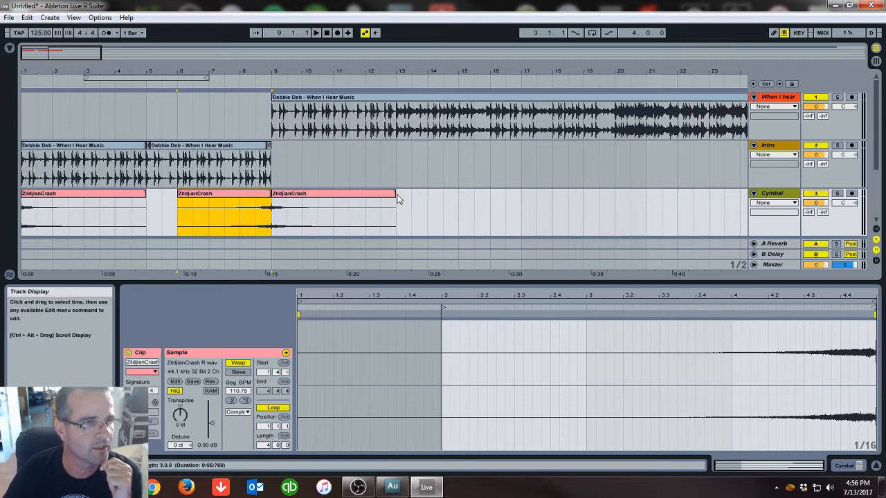
pyautogui.moveTo(397, 199); pyautogui.dragTo(331, 203)
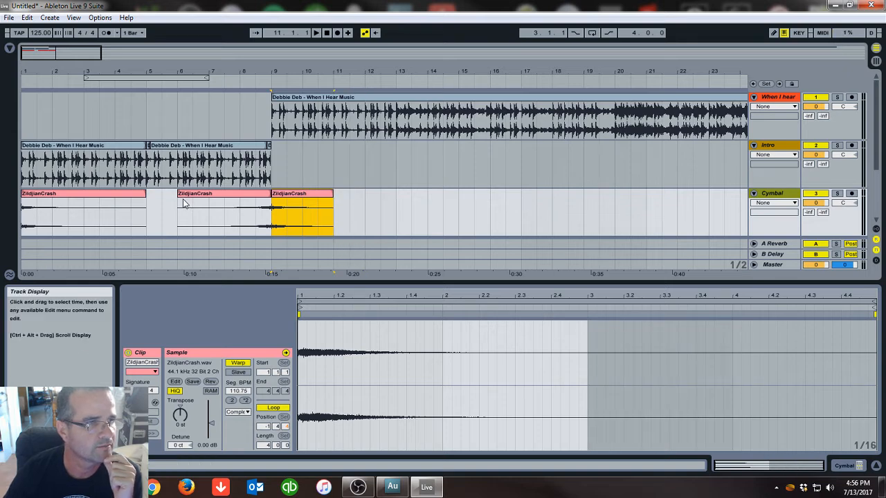
pyautogui.moveTo(179, 201); pyautogui.dragTo(202, 195)
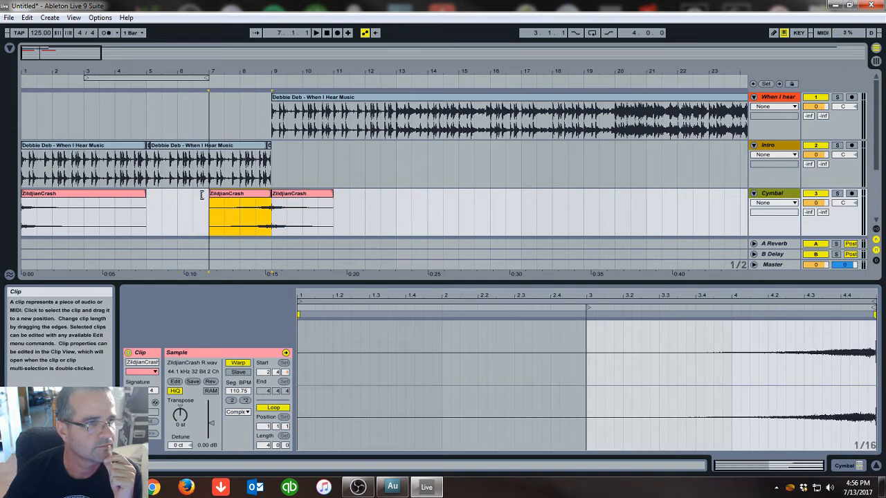
# Shorten the bar 9 crash to end at bar 10 and trim the reversed crash to start at bar 8
pyautogui.moveTo(256, 72); pyautogui.dragTo(343, 105)
pyautogui.moveTo(558, 194); pyautogui.dragTo(476, 206)
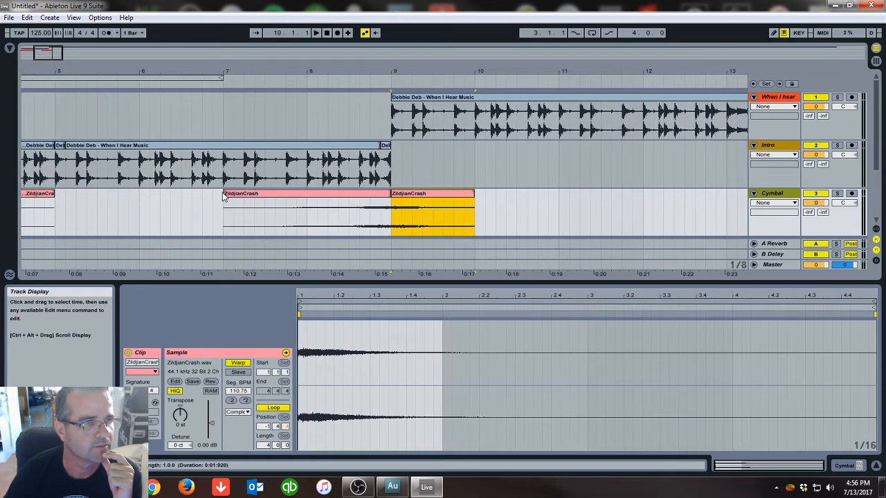
pyautogui.moveTo(223, 196); pyautogui.dragTo(307, 195)
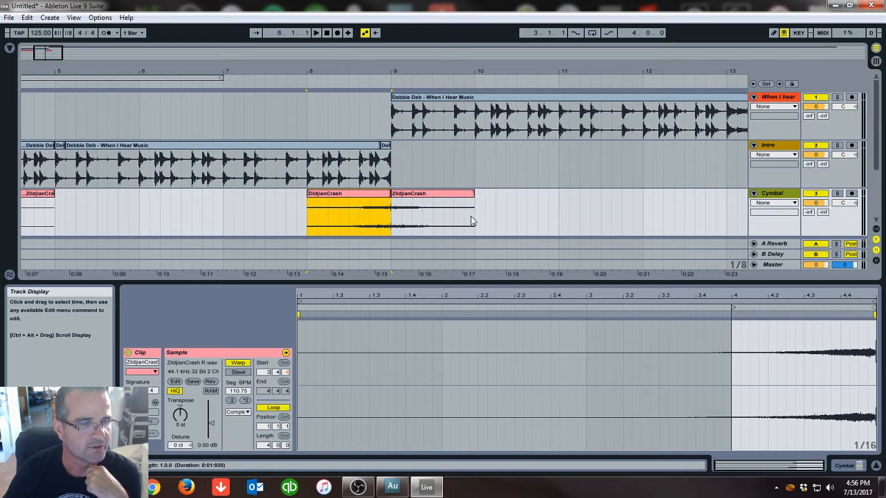
# Select the reversed crash and the bar 9 crash clips in turn to compare their samples
pyautogui.click(436, 194)
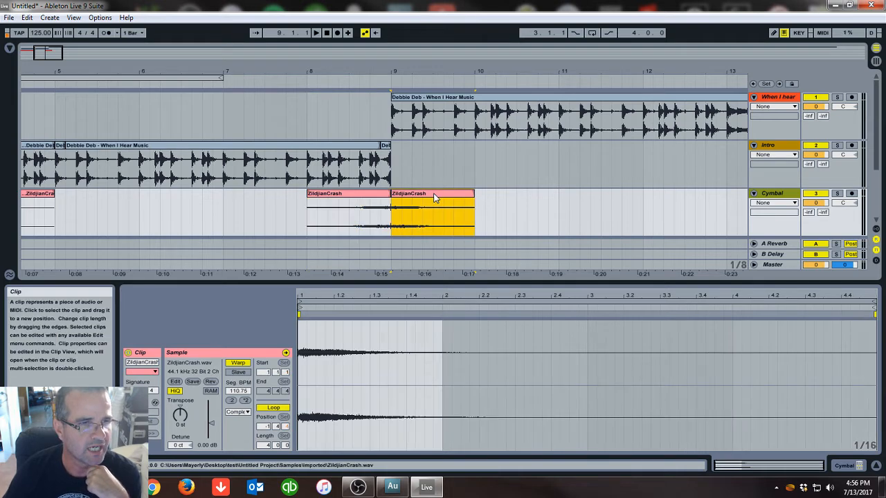
pyautogui.click(364, 195)
pyautogui.click(406, 195)
pyautogui.click(349, 193)
pyautogui.click(408, 194)
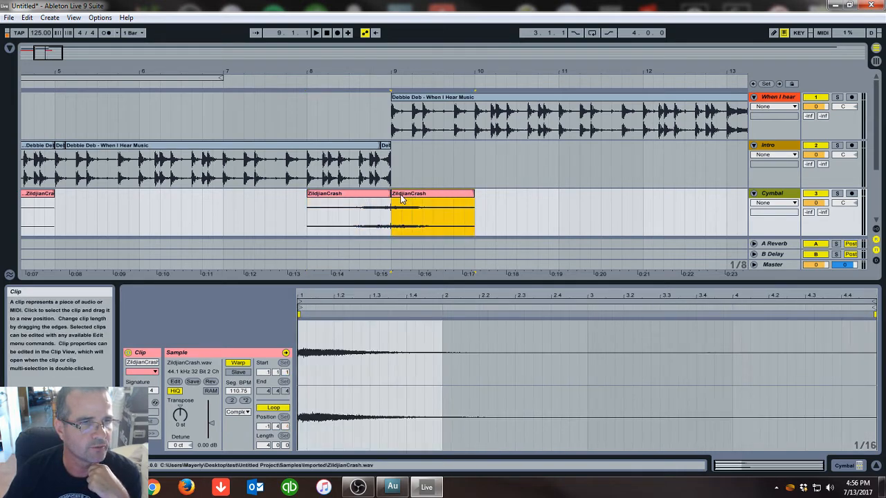
pyautogui.click(357, 193)
pyautogui.click(457, 218)
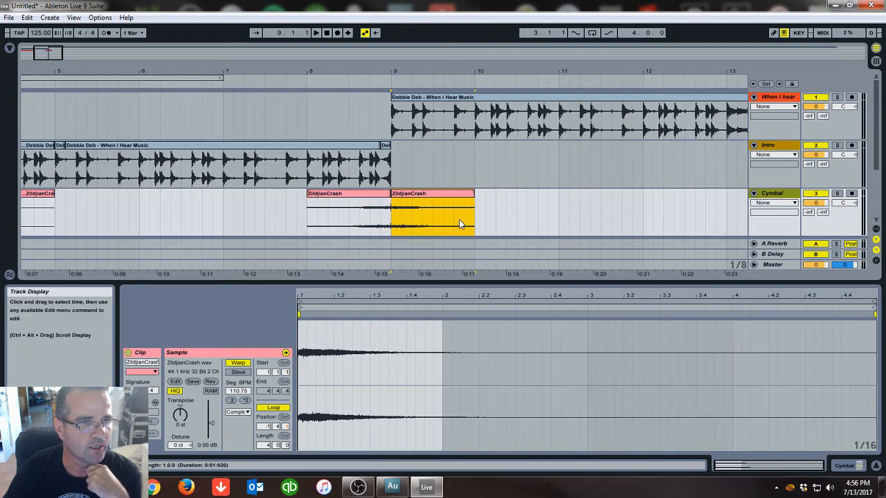
# Select the reversed crash and the bar 9 crash together and consolidate them into one clip
pyautogui.moveTo(473, 219); pyautogui.dragTo(324, 219)
pyautogui.rightClick(359, 193)
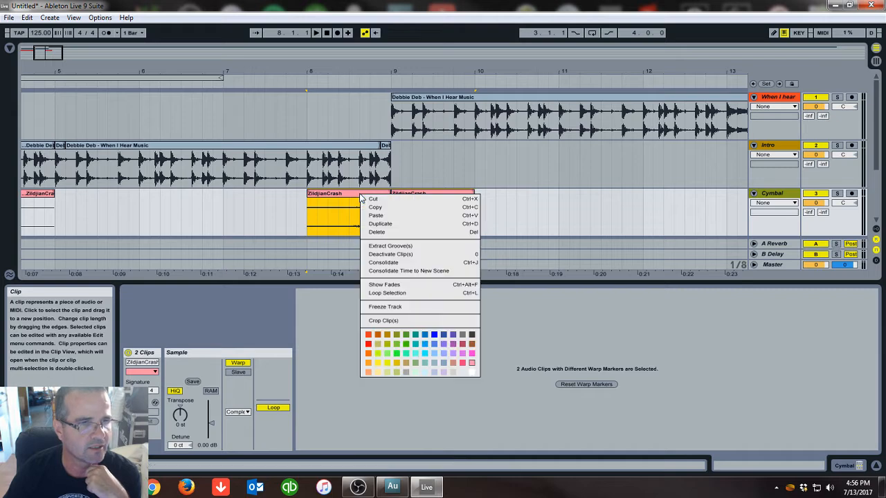
pyautogui.rightClick(353, 194)
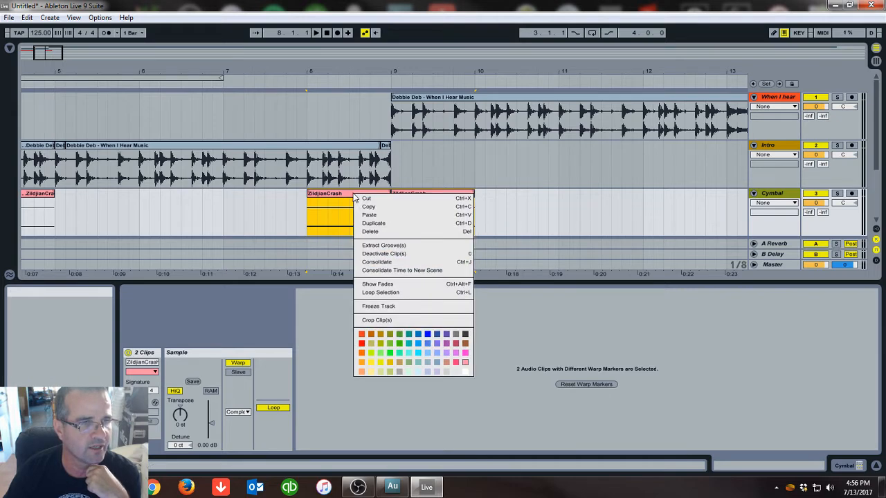
pyautogui.click(334, 201)
pyautogui.rightClick(346, 219)
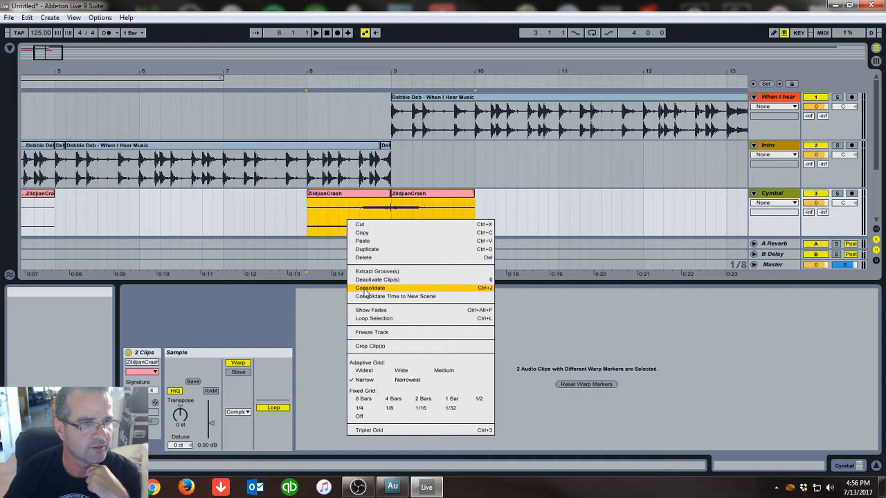
pyautogui.rightClick(365, 196)
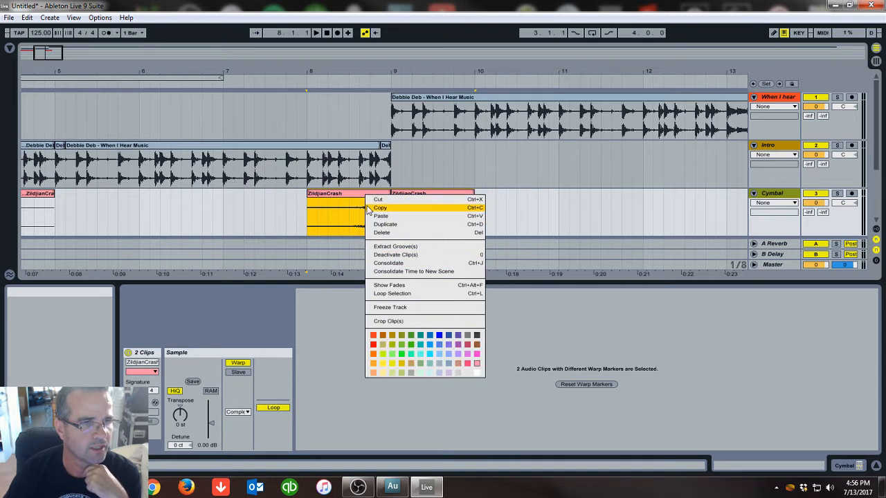
pyautogui.click(379, 264)
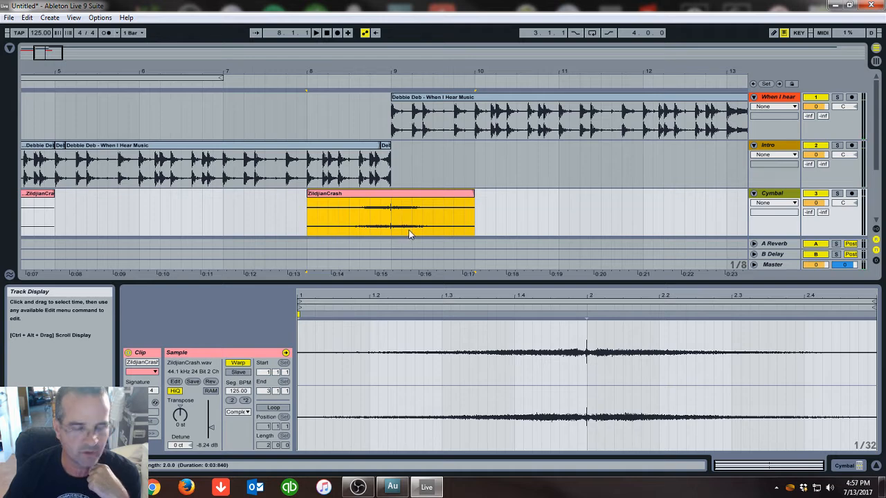
# Set the consolidated crash clip's gain to -2.13 dB
pyautogui.click(211, 428)
pyautogui.moveTo(212, 428); pyautogui.dragTo(212, 424)
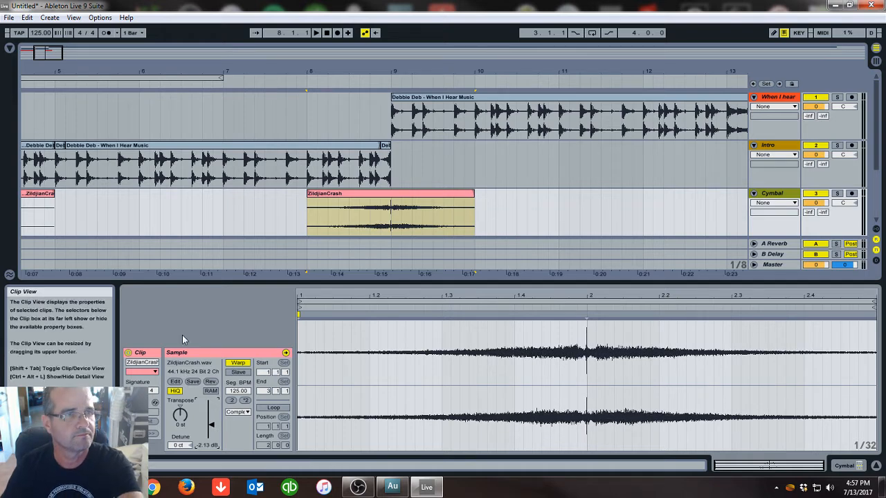
# Play back the crash transition leading into the song at bar 9
pyautogui.click(250, 80)
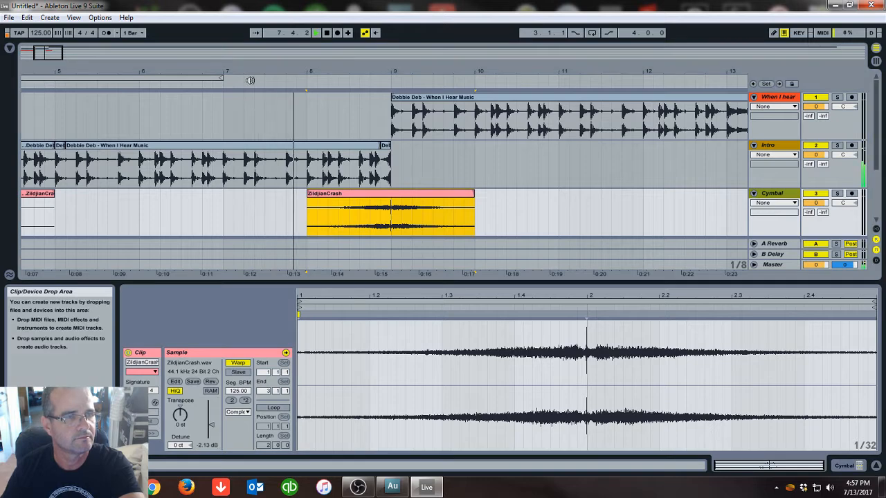
pyautogui.click(326, 38)
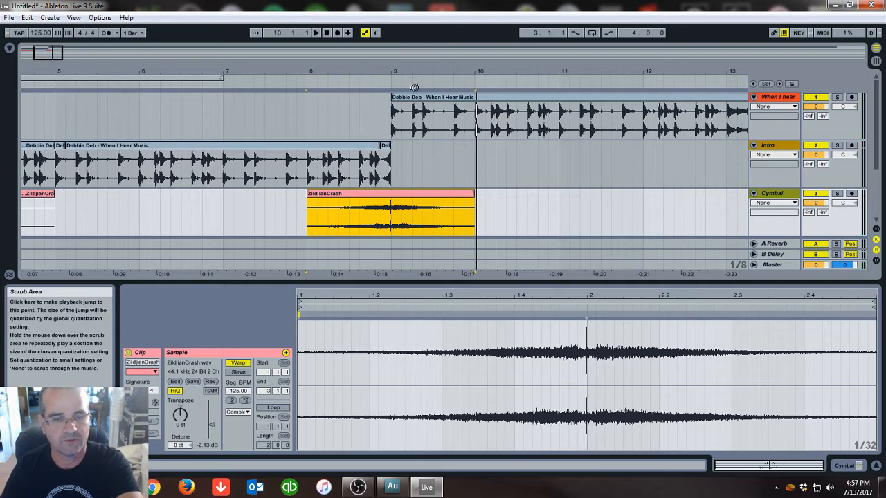
pyautogui.moveTo(419, 72); pyautogui.dragTo(415, 47)
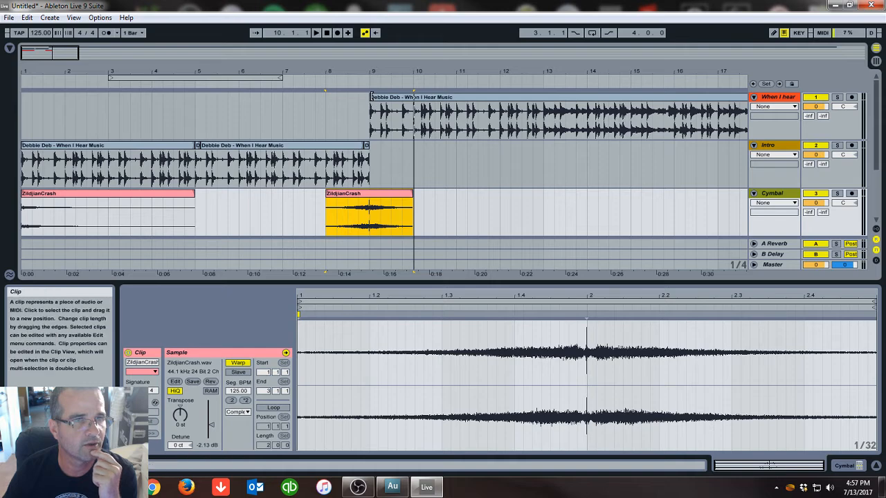
pyautogui.click(372, 96)
pyautogui.moveTo(372, 96)
pyautogui.mouseDown()
pyautogui.moveTo(556, 102)
pyautogui.moveTo(375, 111)
pyautogui.mouseUp()
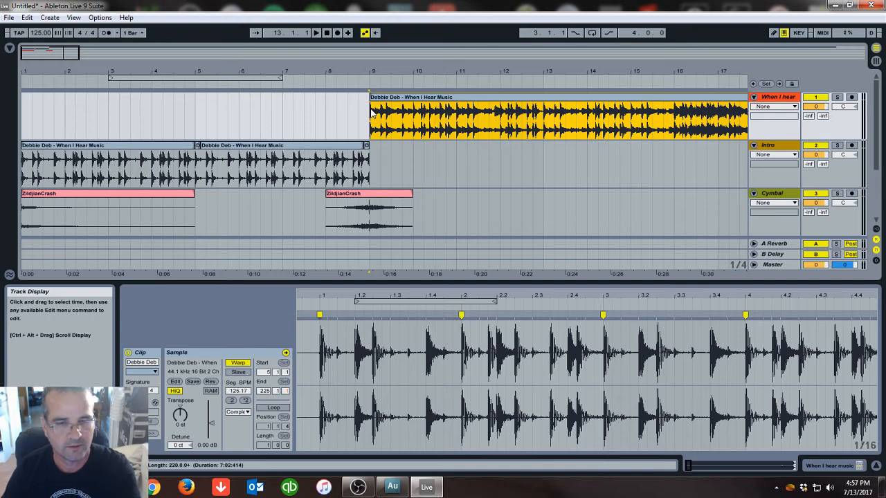
pyautogui.click(263, 77)
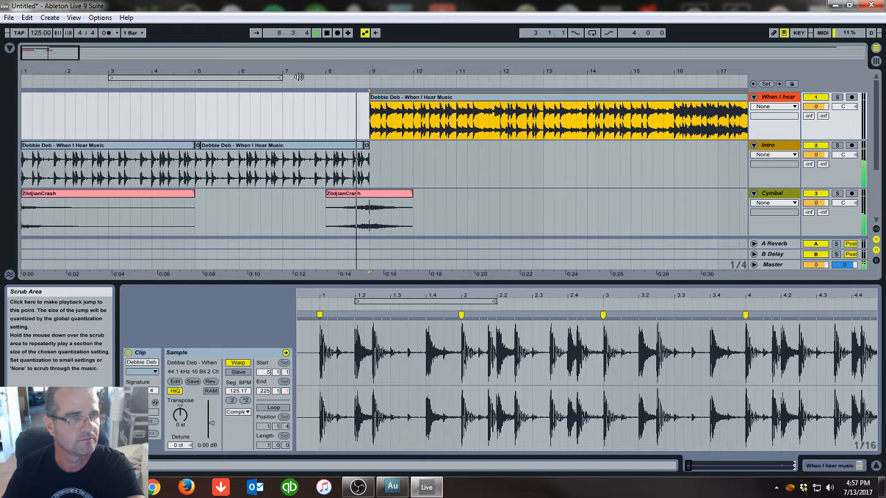
pyautogui.click(328, 34)
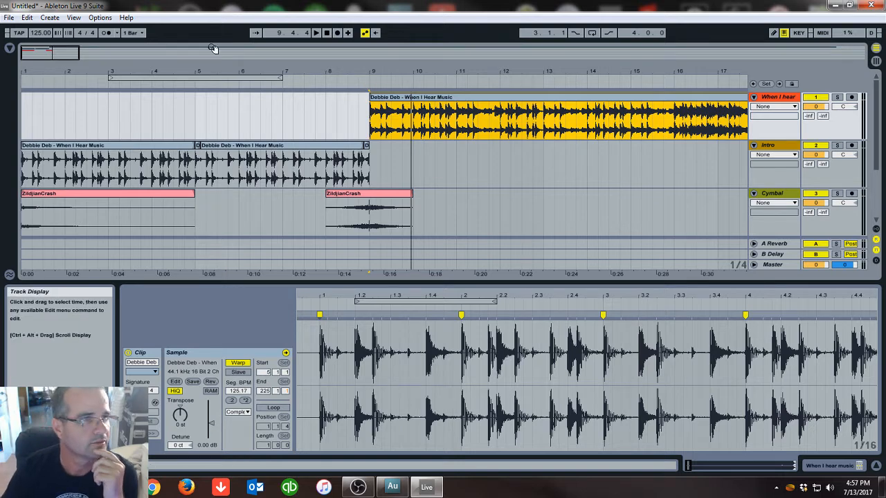
# Navigate through the When I hear clip to bar 73 and audition that section
pyautogui.moveTo(214, 71); pyautogui.dragTo(184, 71)
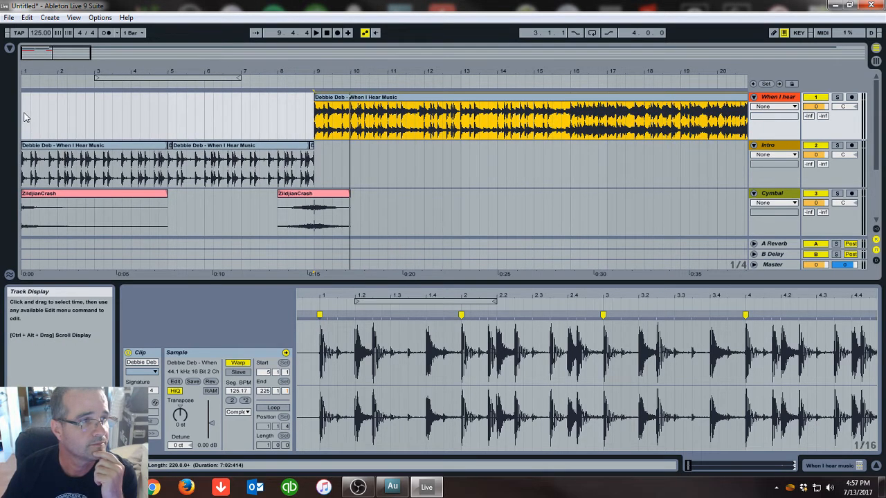
pyautogui.moveTo(323, 71); pyautogui.dragTo(323, 104)
pyautogui.moveTo(90, 71); pyautogui.dragTo(75, 71)
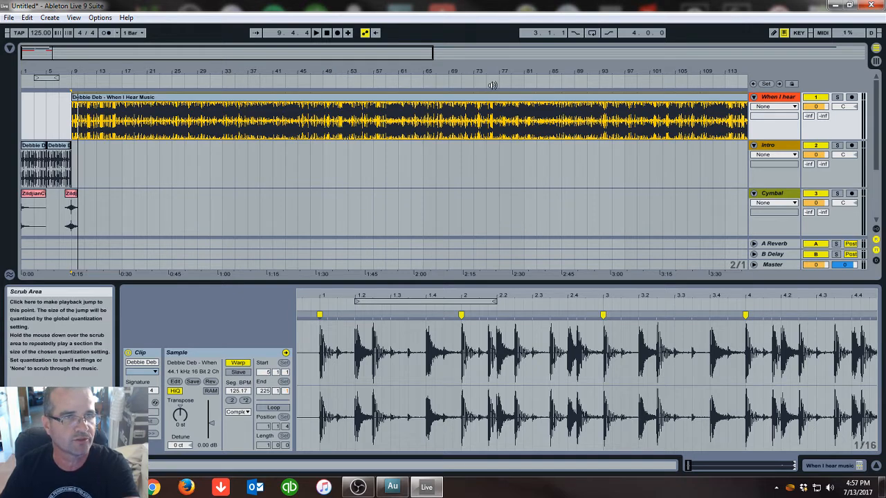
pyautogui.click(478, 78)
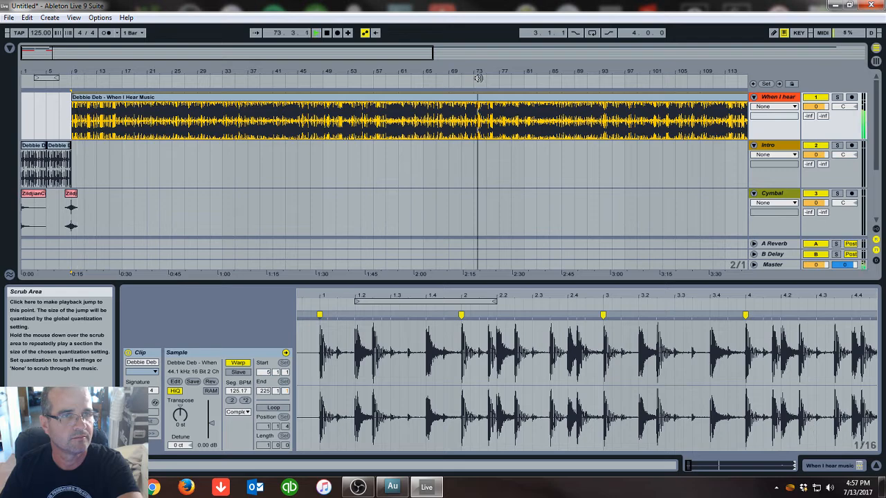
pyautogui.moveTo(479, 71); pyautogui.dragTo(483, 87)
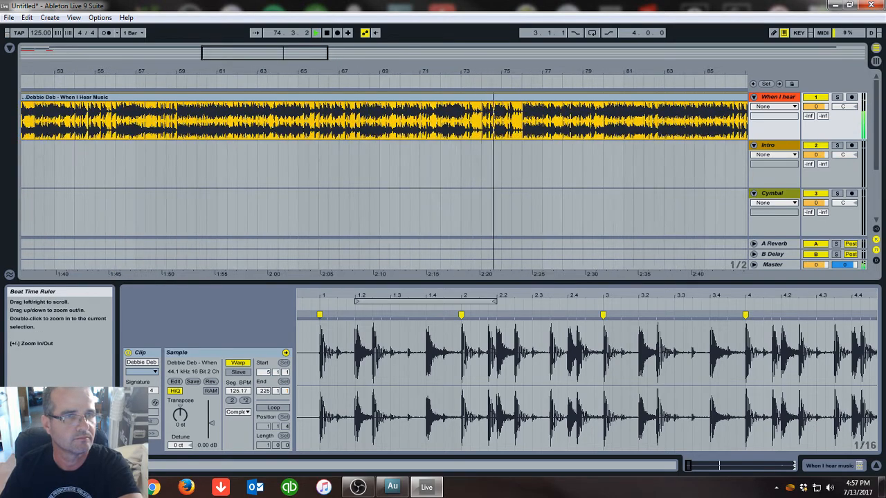
pyautogui.click(410, 79)
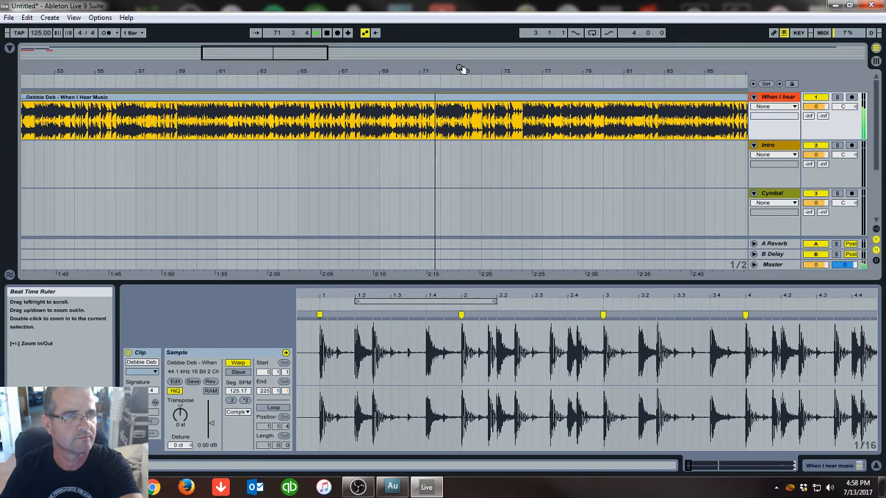
pyautogui.moveTo(464, 69); pyautogui.dragTo(459, 143)
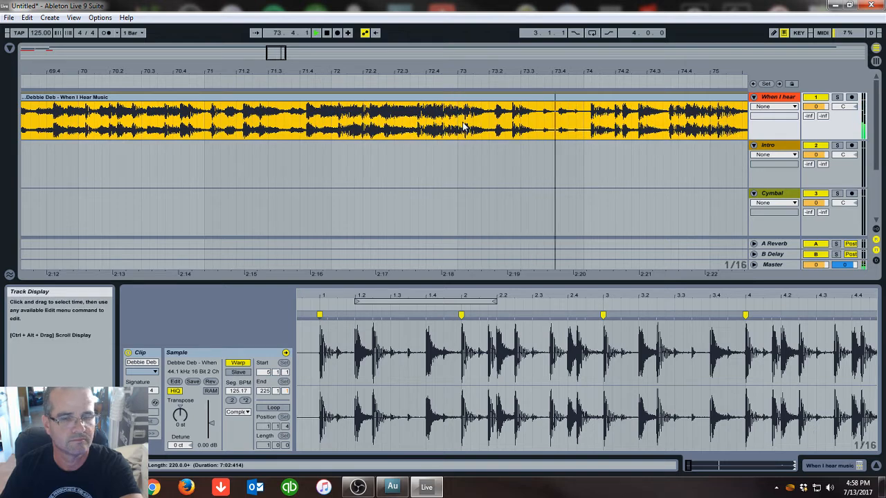
pyautogui.click(328, 34)
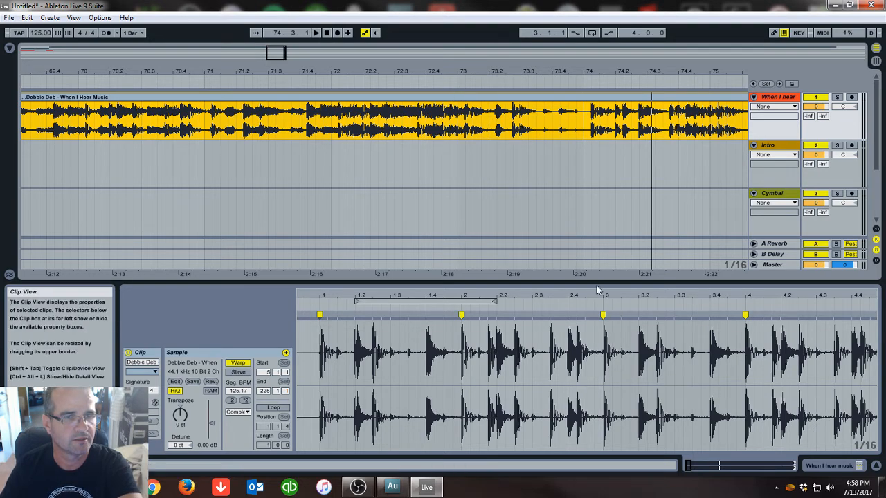
pyautogui.moveTo(600, 295); pyautogui.dragTo(303, 290)
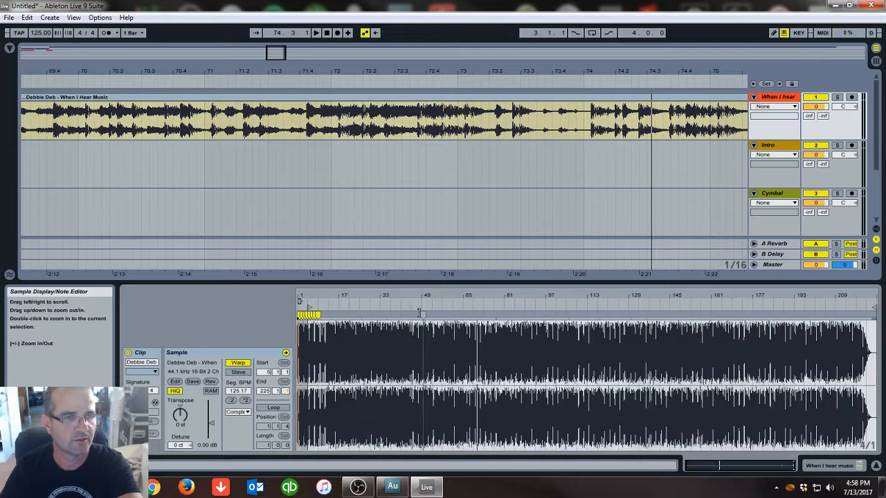
pyautogui.moveTo(469, 296)
pyautogui.mouseDown()
pyautogui.moveTo(463, 360)
pyautogui.moveTo(485, 295)
pyautogui.mouseUp()
pyautogui.moveTo(674, 295); pyautogui.dragTo(406, 304)
pyautogui.moveTo(618, 298)
pyautogui.mouseDown()
pyautogui.moveTo(619, 316)
pyautogui.moveTo(590, 315)
pyautogui.moveTo(597, 311)
pyautogui.moveTo(598, 322)
pyautogui.moveTo(583, 300)
pyautogui.moveTo(567, 320)
pyautogui.moveTo(585, 289)
pyautogui.mouseUp()
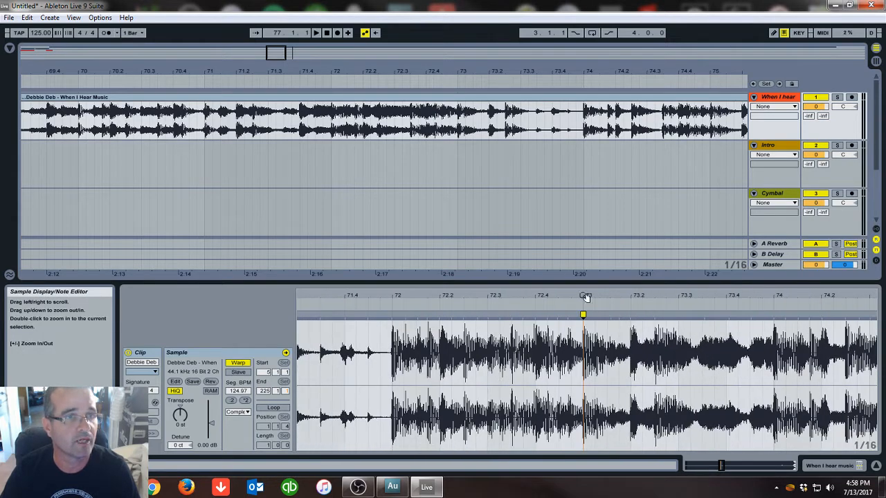
# Split the When I hear clip at bar 73 and delete the part after the split
pyautogui.click(458, 119)
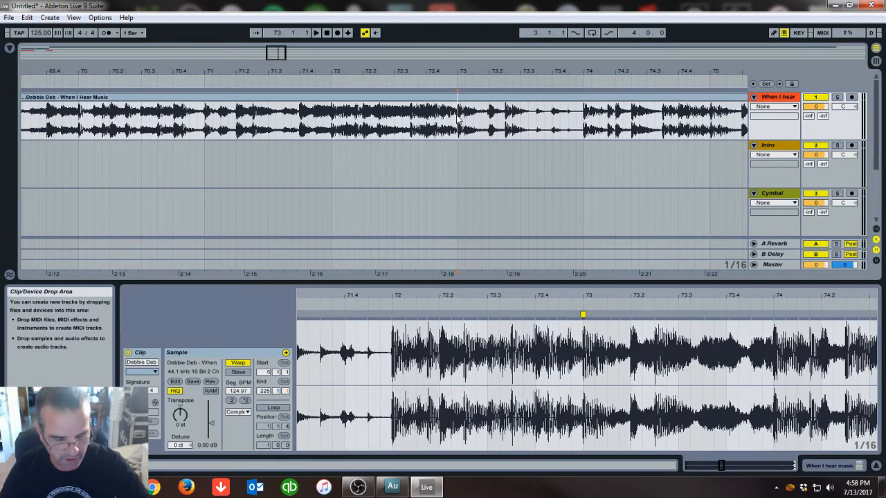
pyautogui.hotkey('ctrl', 'e')
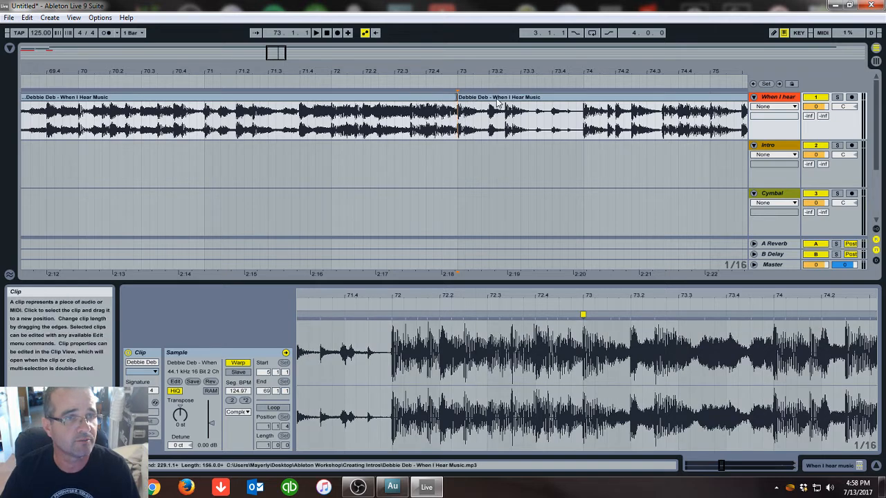
pyautogui.click(461, 114)
pyautogui.click(431, 103)
pyautogui.click(506, 101)
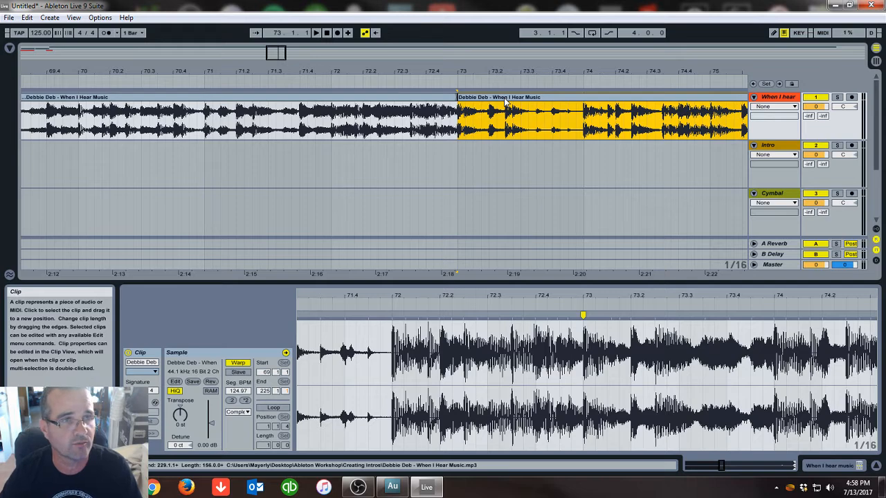
pyautogui.press('Delete')
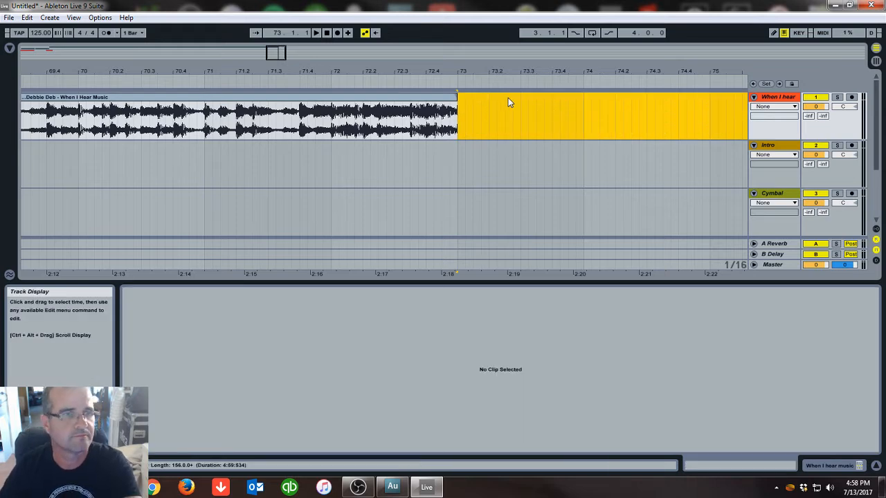
# Select and copy the Intro track's clips from bar 1 to bar 9
pyautogui.moveTo(443, 71); pyautogui.dragTo(442, 27)
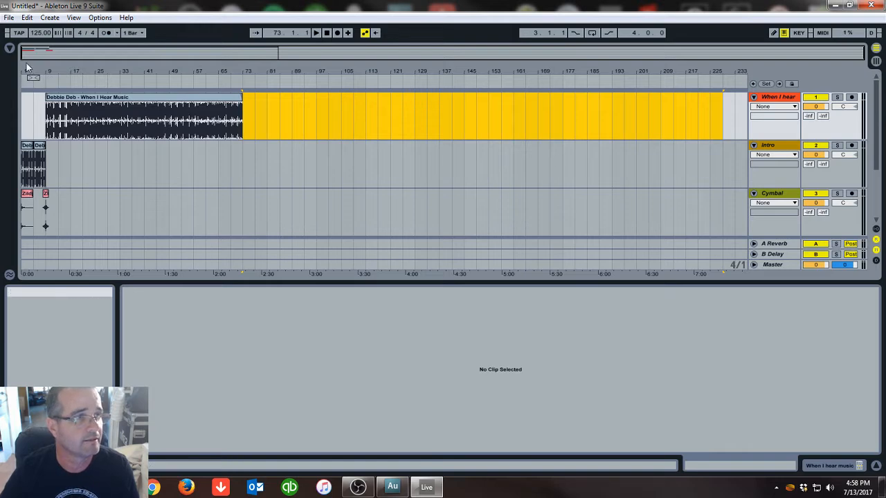
pyautogui.moveTo(27, 72); pyautogui.dragTo(30, 104)
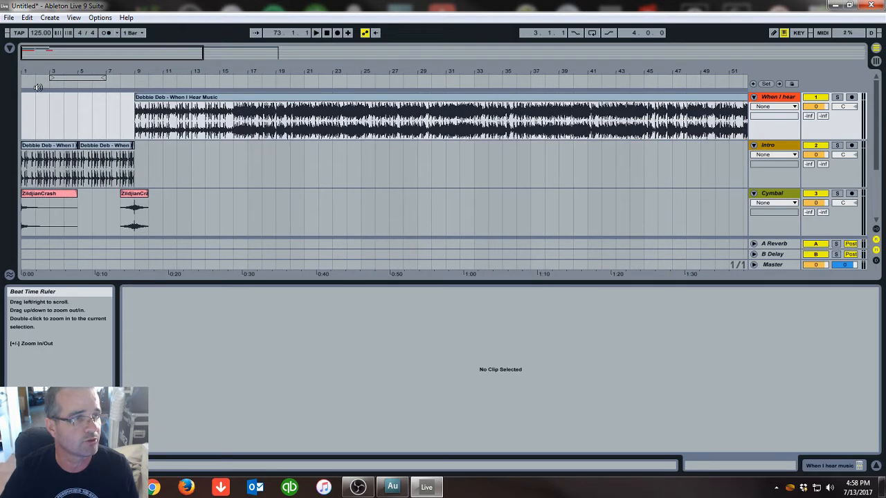
pyautogui.click(123, 176)
pyautogui.moveTo(123, 177); pyautogui.dragTo(25, 174)
pyautogui.rightClick(52, 158)
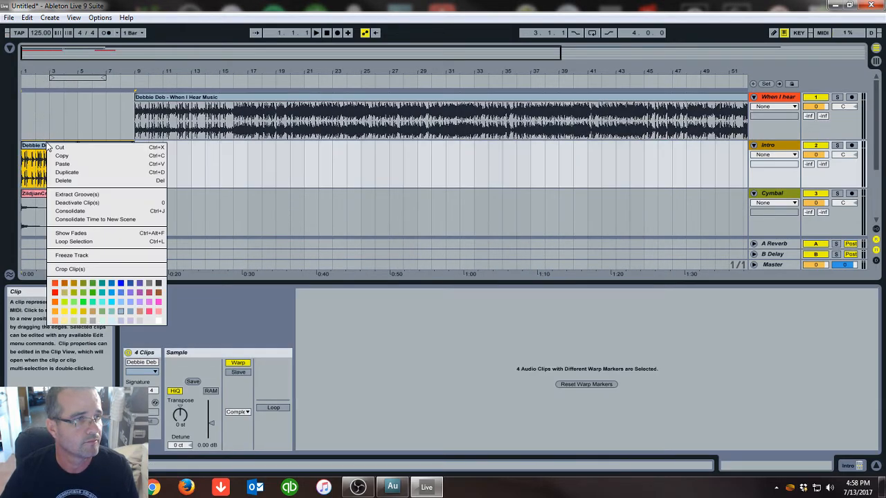
pyautogui.click(55, 157)
# Fold the Cymbal track and rename the new audio track Outro
pyautogui.moveTo(692, 87); pyautogui.dragTo(700, 166)
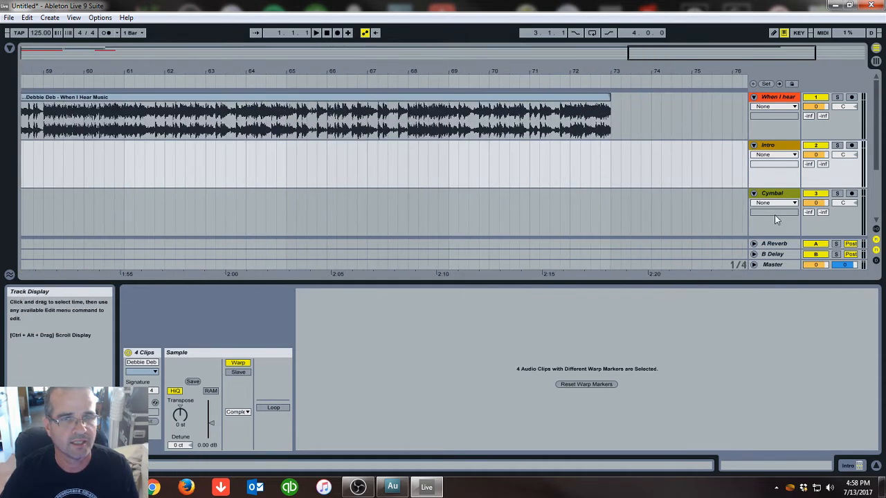
pyautogui.click(754, 194)
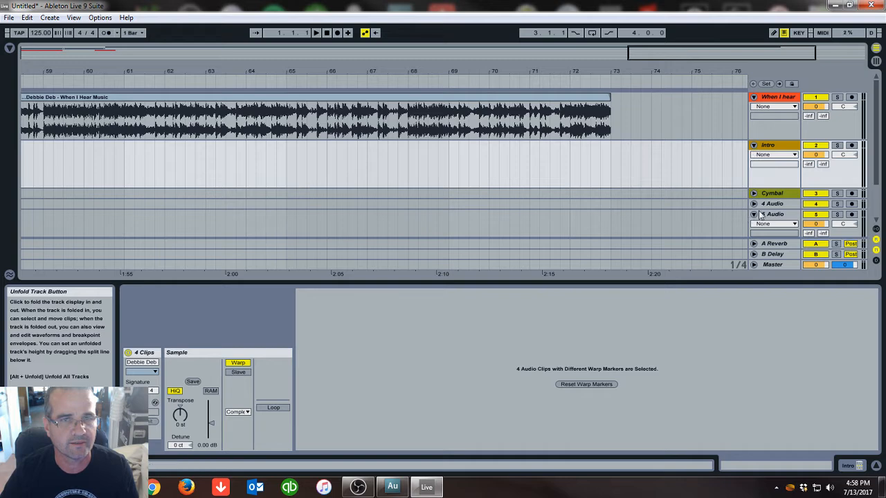
pyautogui.click(755, 205)
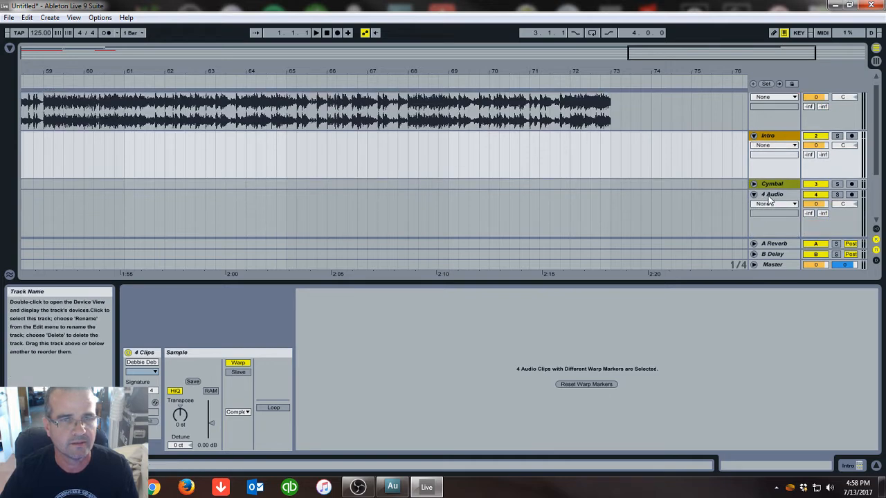
pyautogui.rightClick(766, 197)
pyautogui.click(700, 239)
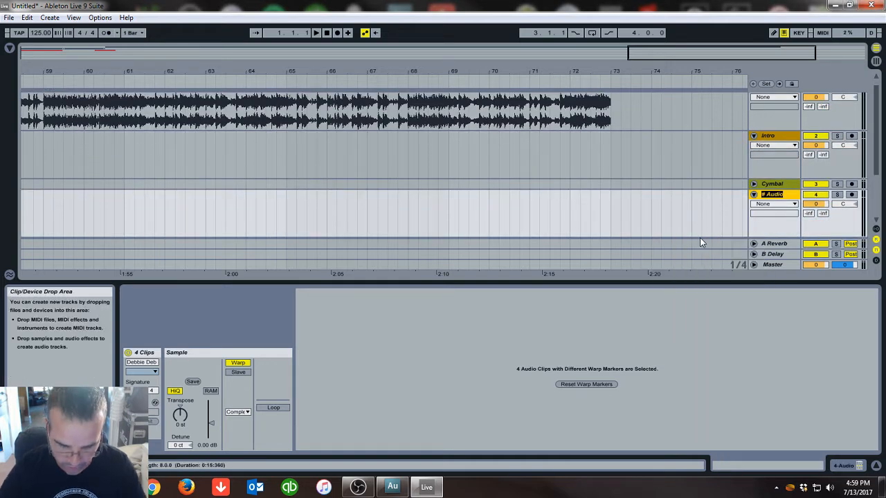
pyautogui.write('Out')
pyautogui.press('Return')
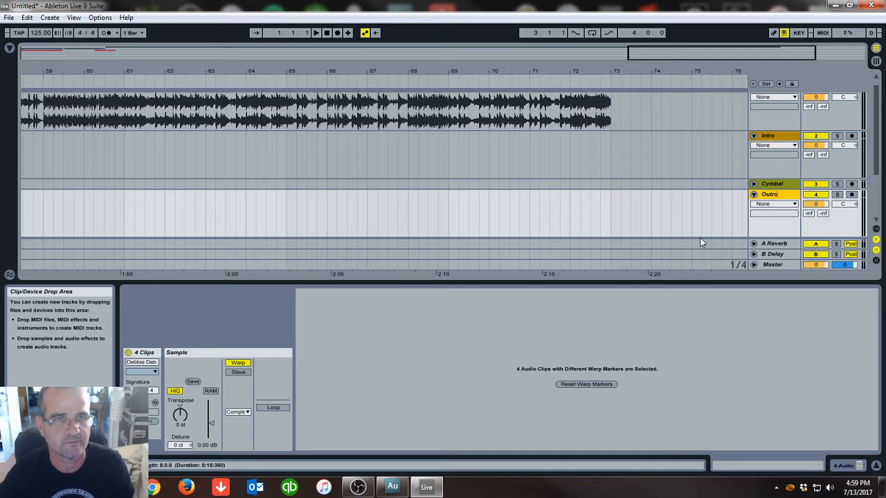
# Paste the copied intro clips onto the Outro track at bar 73
pyautogui.click(612, 220)
pyautogui.rightClick(613, 220)
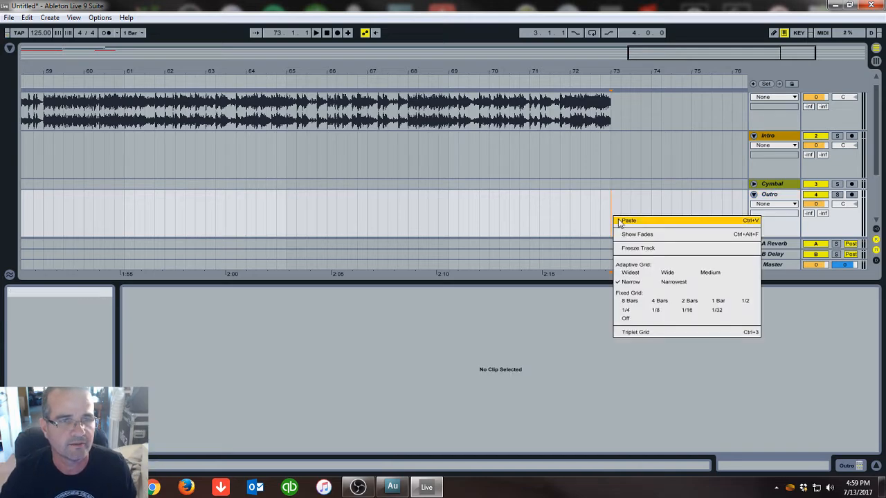
pyautogui.click(623, 221)
pyautogui.moveTo(643, 75); pyautogui.dragTo(634, 63)
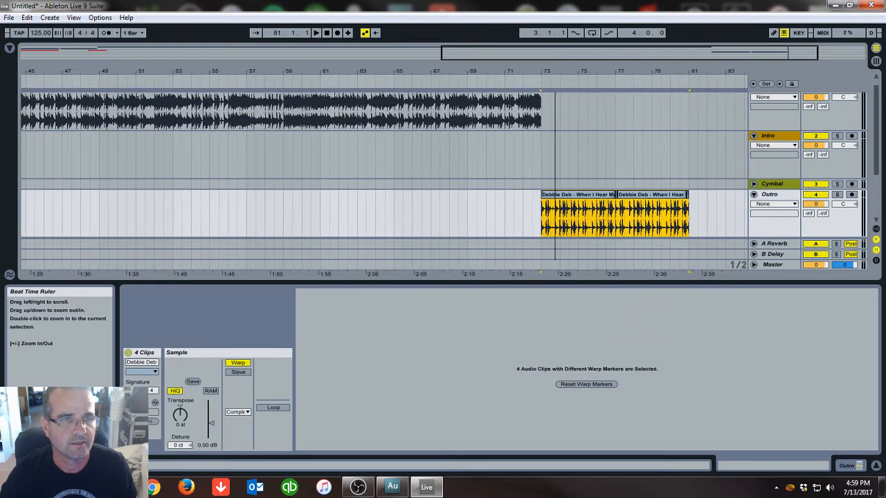
# Copy the ZildjianCrash clip at bar 9 on the Cymbal track
pyautogui.scroll(-2, 609, 117)
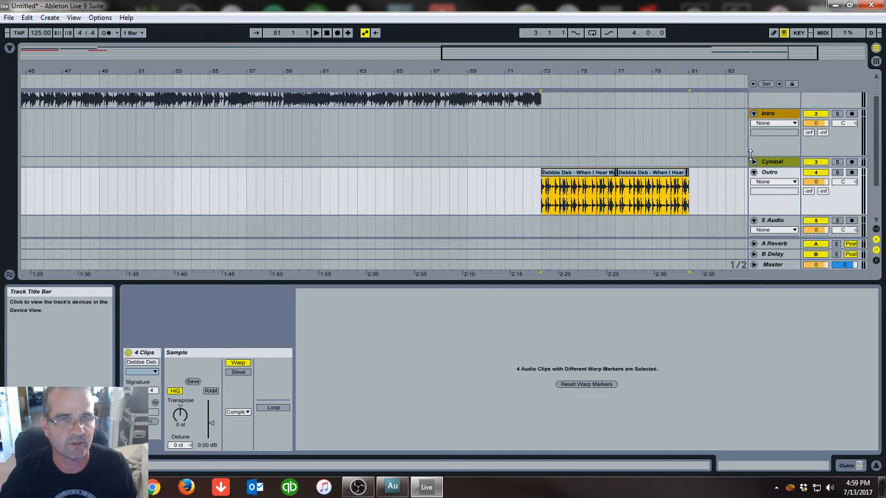
pyautogui.click(754, 113)
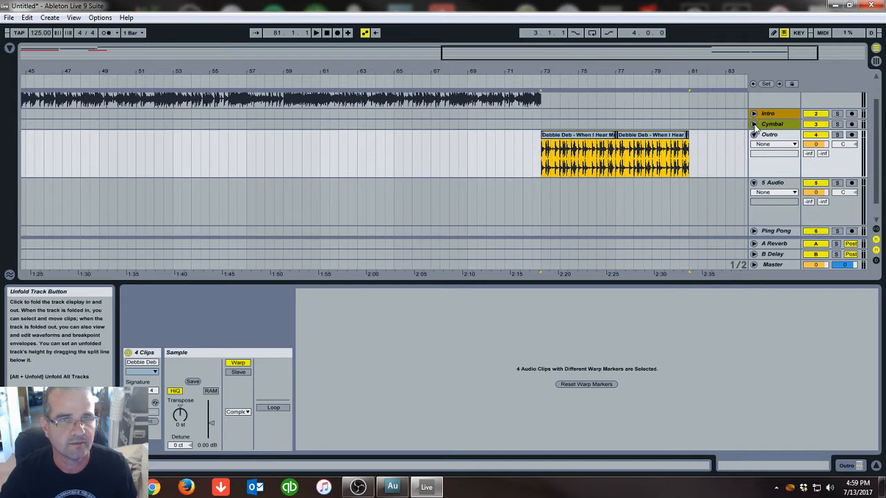
pyautogui.click(753, 124)
pyautogui.moveTo(164, 72); pyautogui.dragTo(445, 72)
pyautogui.click(92, 156)
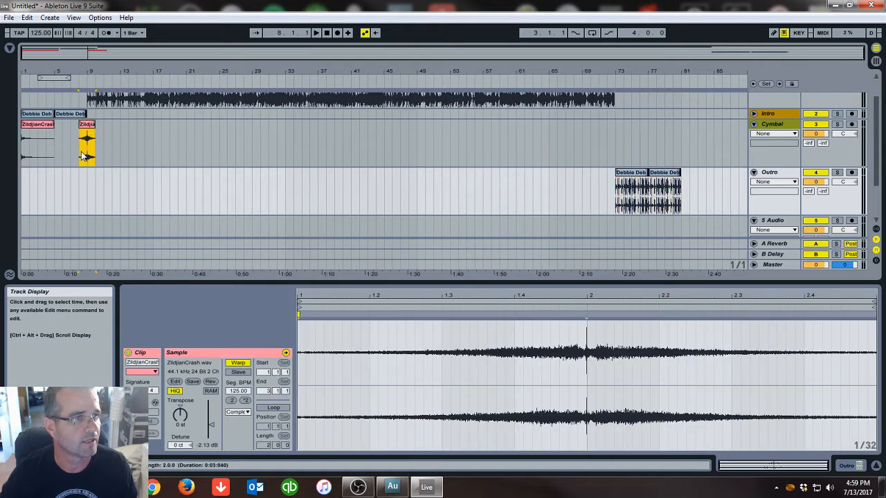
pyautogui.rightClick(88, 126)
pyautogui.click(121, 136)
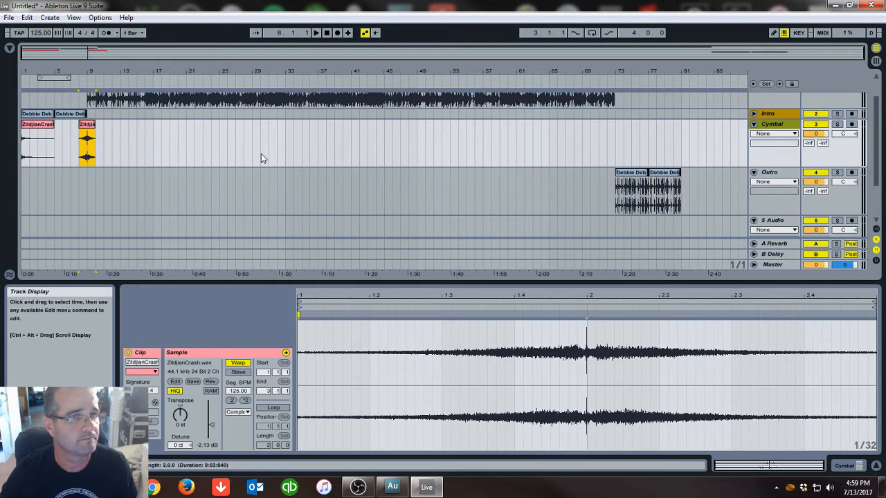
# Paste the crash onto the Cymbal track near bar 73 and move it to start at bar 72
pyautogui.moveTo(599, 80); pyautogui.dragTo(594, 135)
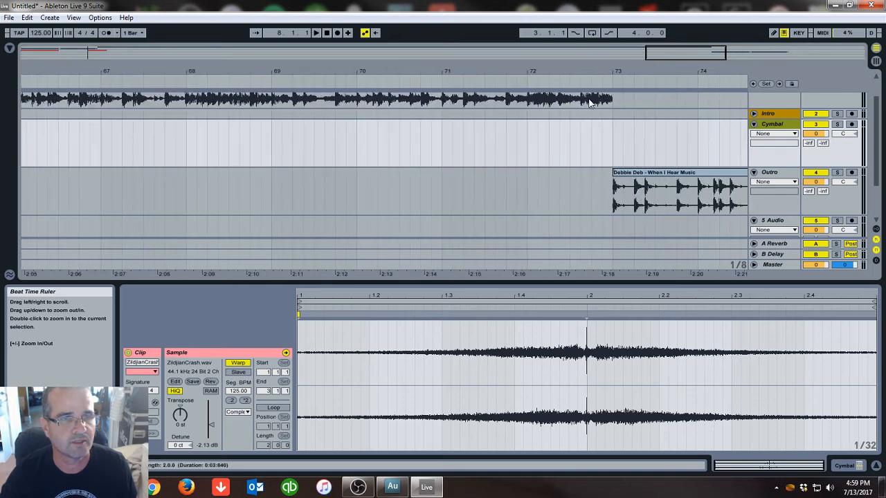
pyautogui.click(600, 139)
pyautogui.rightClick(602, 138)
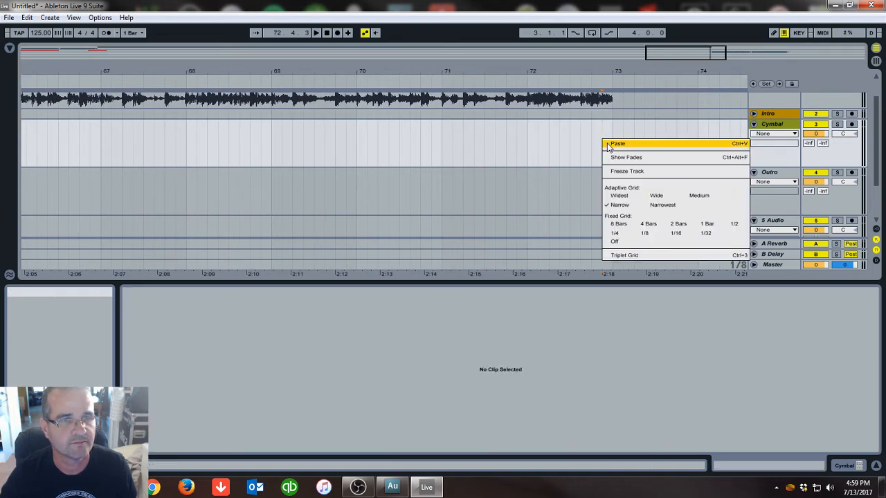
pyautogui.click(619, 143)
pyautogui.moveTo(678, 128); pyautogui.dragTo(603, 129)
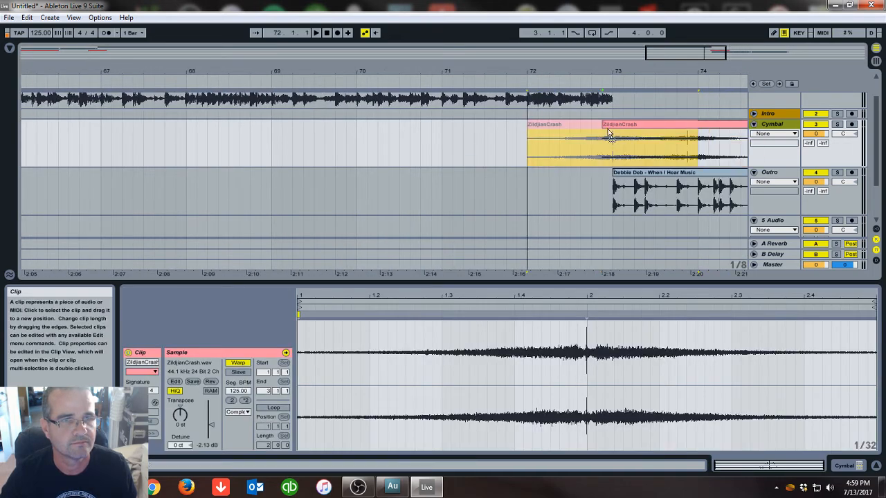
# Delete the 8 Freddys cu track and the Auto Filter track
pyautogui.moveTo(619, 73); pyautogui.dragTo(610, 16)
pyautogui.moveTo(694, 72); pyautogui.dragTo(694, 103)
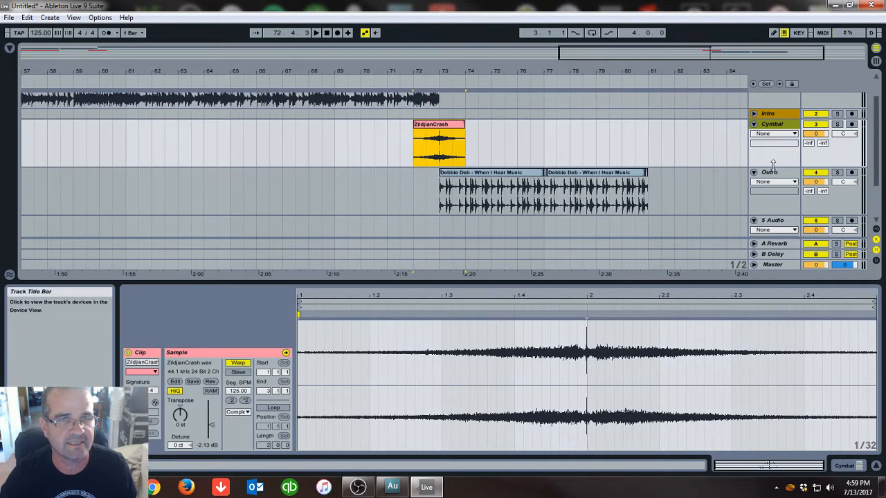
pyautogui.click(754, 124)
pyautogui.click(754, 183)
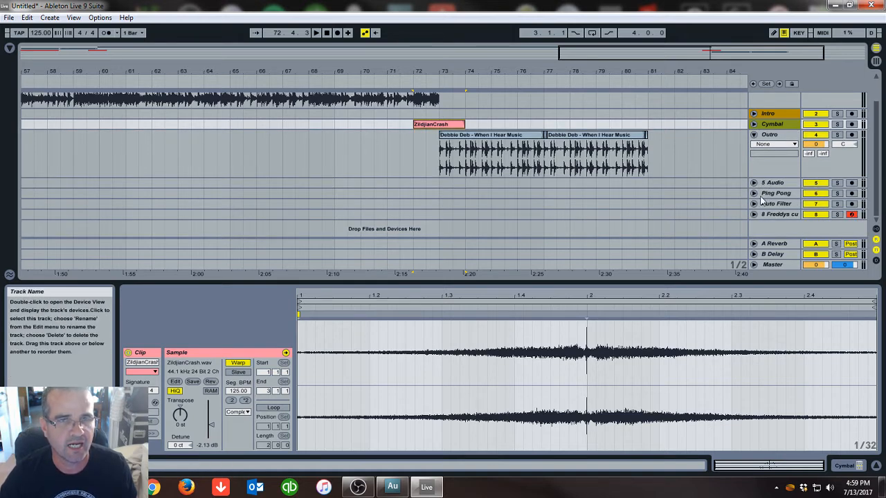
pyautogui.rightClick(771, 217)
pyautogui.click(715, 254)
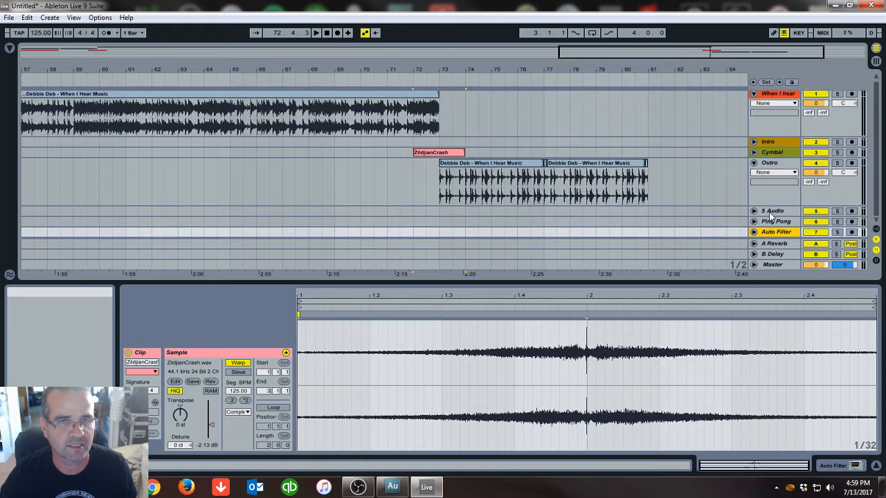
pyautogui.rightClick(770, 233)
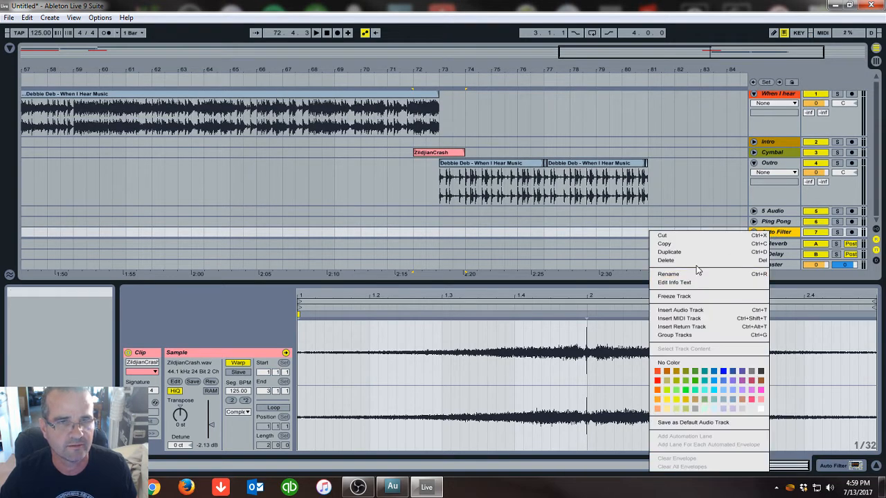
pyautogui.click(699, 262)
# Set the Ping Pong Delay's beat division to 4 on the Ping Pong track
pyautogui.click(772, 224)
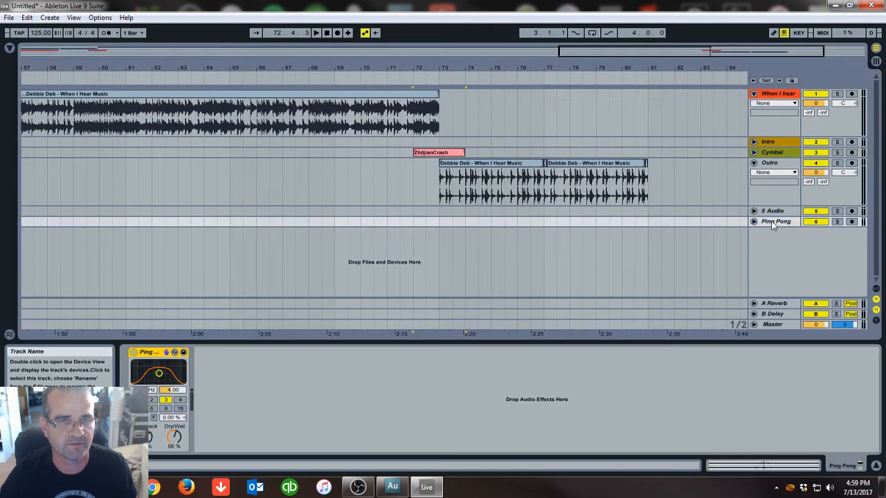
pyautogui.click(180, 400)
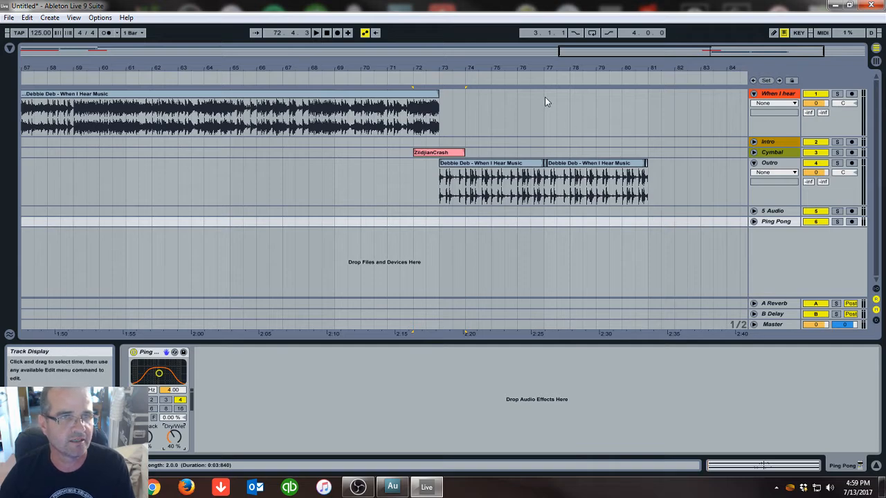
# Delete the short clip fragment at the end of the Outro track and extend the last clip to bar 81
pyautogui.moveTo(558, 68); pyautogui.dragTo(558, 111)
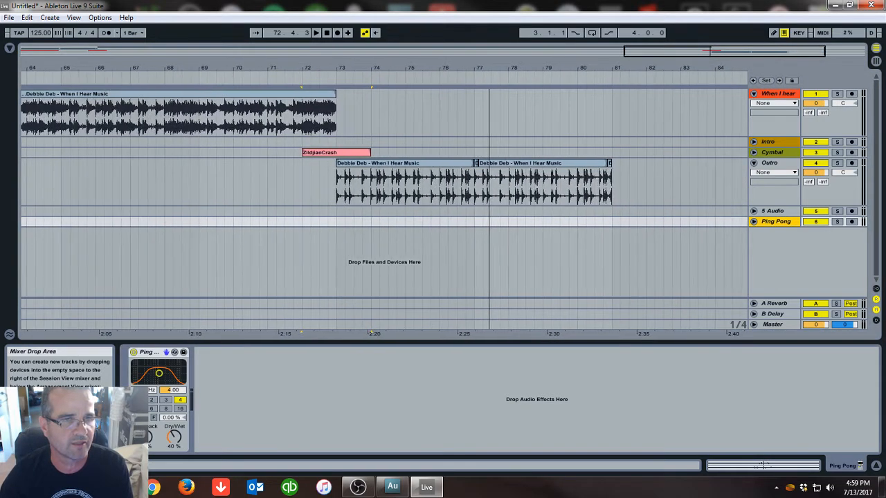
pyautogui.moveTo(606, 73); pyautogui.dragTo(606, 69)
pyautogui.click(626, 166)
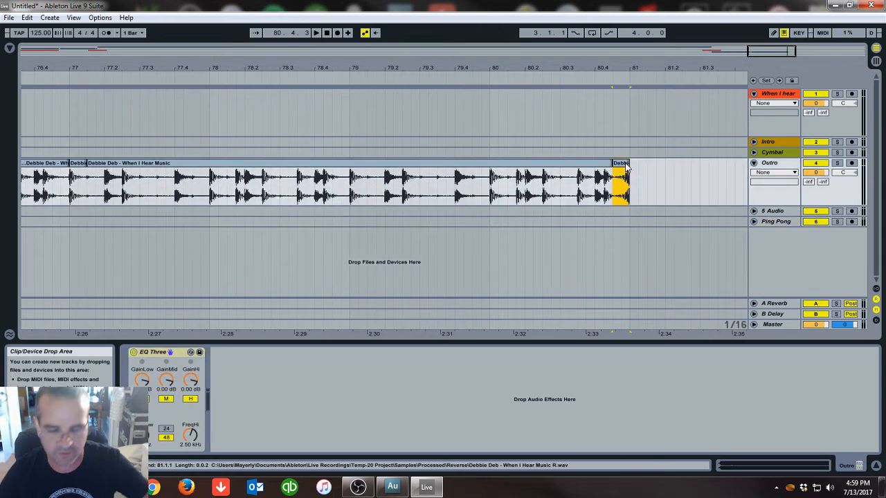
pyautogui.press('Delete')
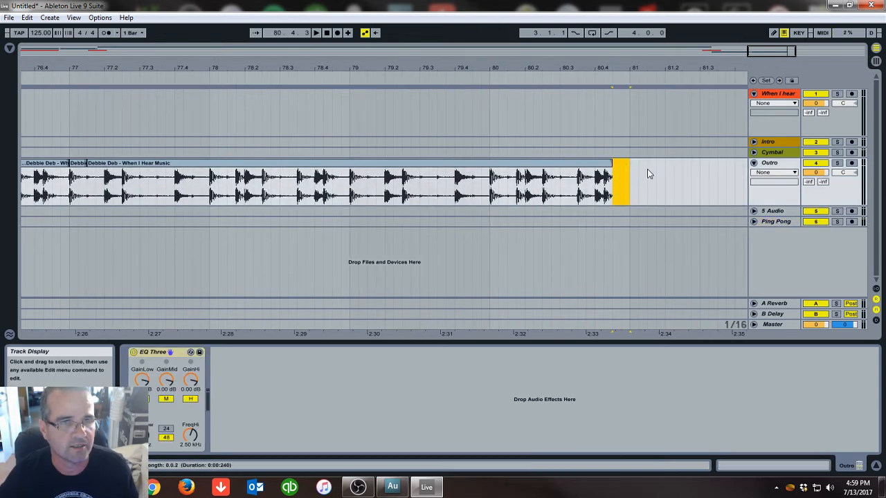
pyautogui.moveTo(610, 163); pyautogui.dragTo(628, 165)
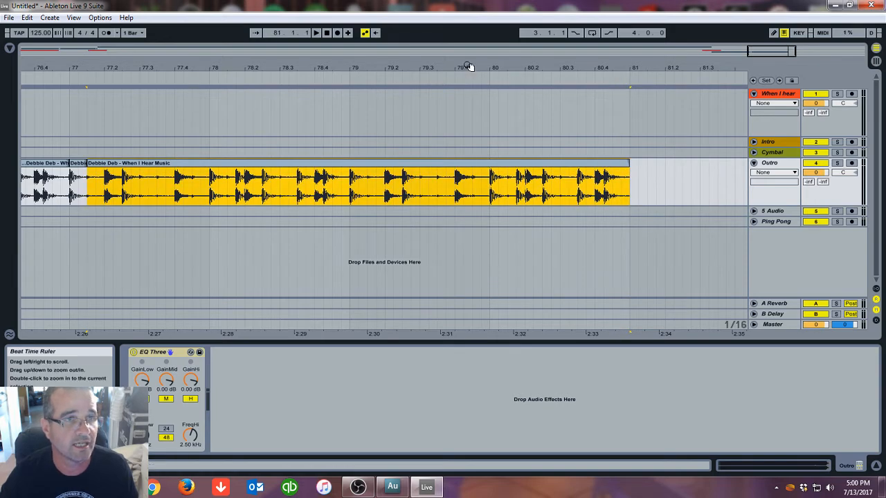
# Copy the short Debbie Deb clip fragment at bar 77 on the Outro track
pyautogui.moveTo(469, 68); pyautogui.dragTo(469, 39)
pyautogui.moveTo(370, 72); pyautogui.dragTo(356, 163)
pyautogui.click(332, 173)
pyautogui.rightClick(333, 163)
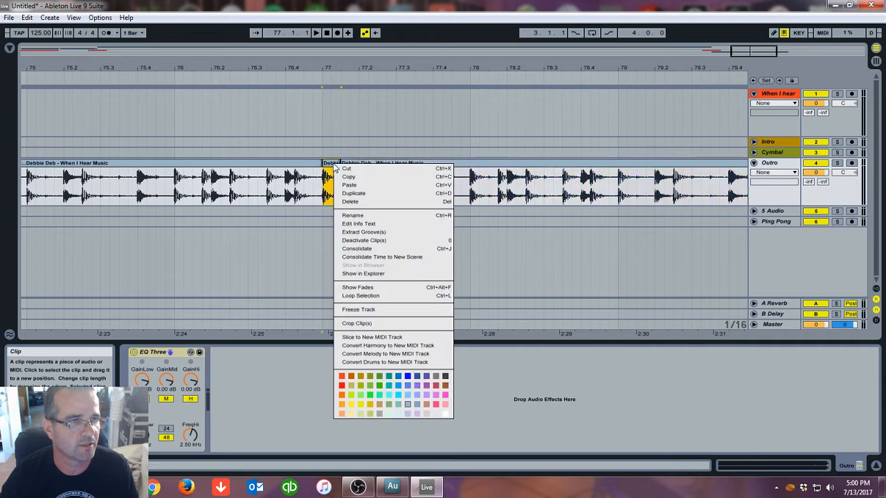
pyautogui.click(350, 174)
# Paste the copied fragment onto the Ping Pong track at bar 81
pyautogui.moveTo(424, 67); pyautogui.dragTo(577, 122)
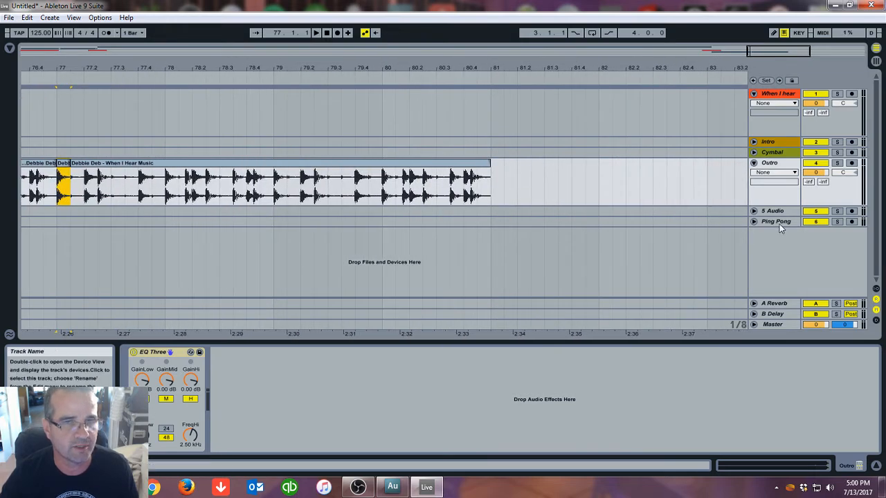
pyautogui.click(753, 221)
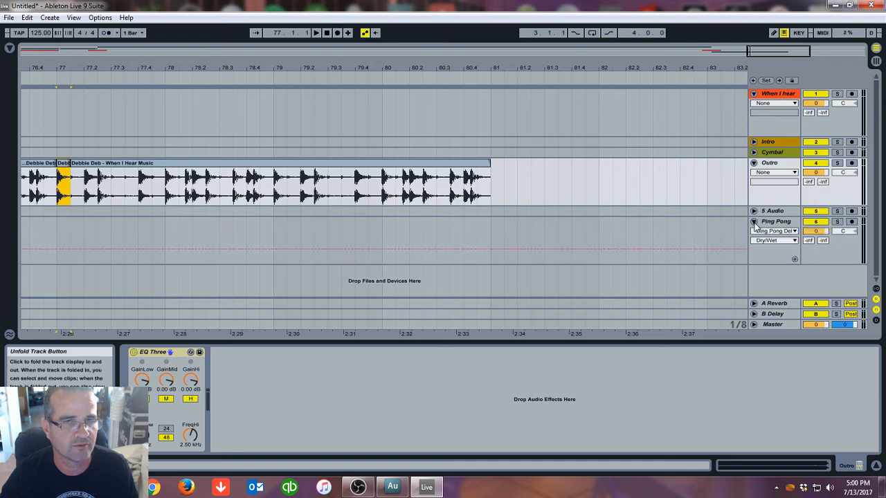
pyautogui.rightClick(492, 233)
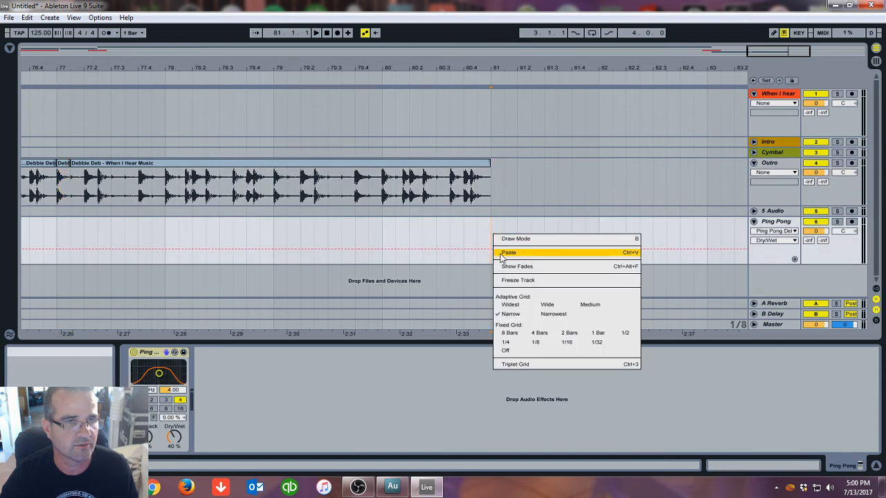
pyautogui.click(505, 250)
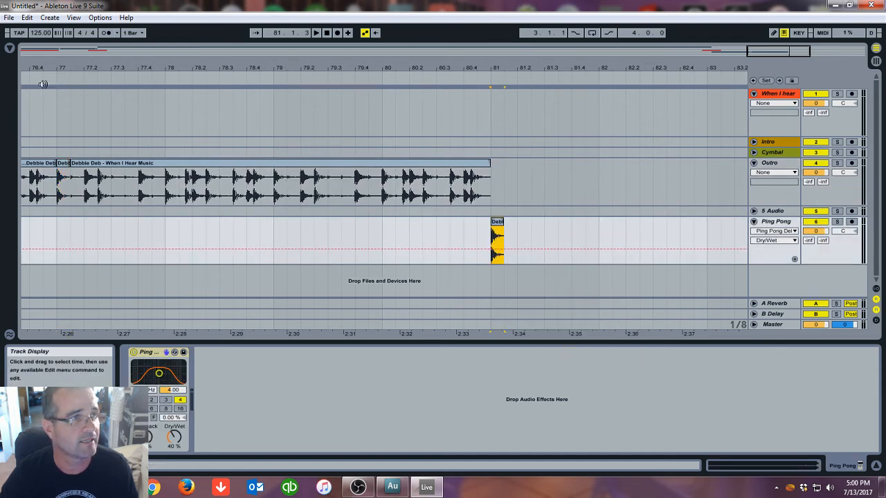
# Browse the Audio Effects list in the browser
pyautogui.click(10, 49)
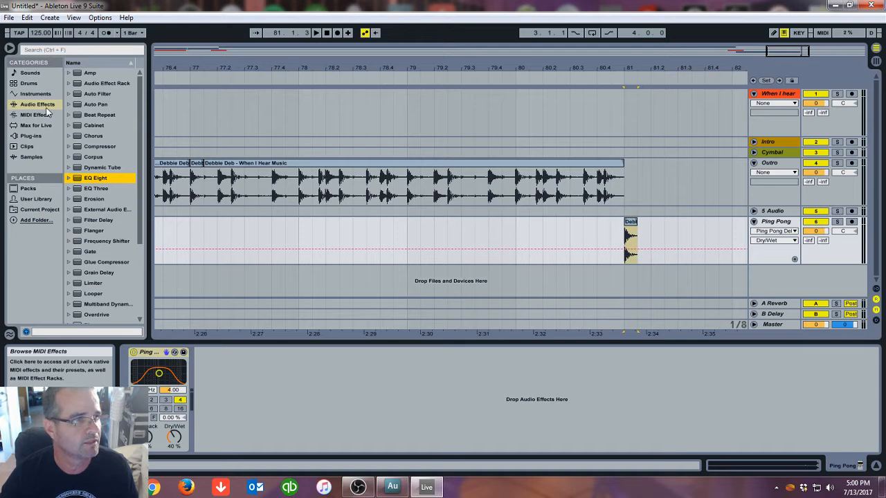
pyautogui.scroll(-5, 141, 179)
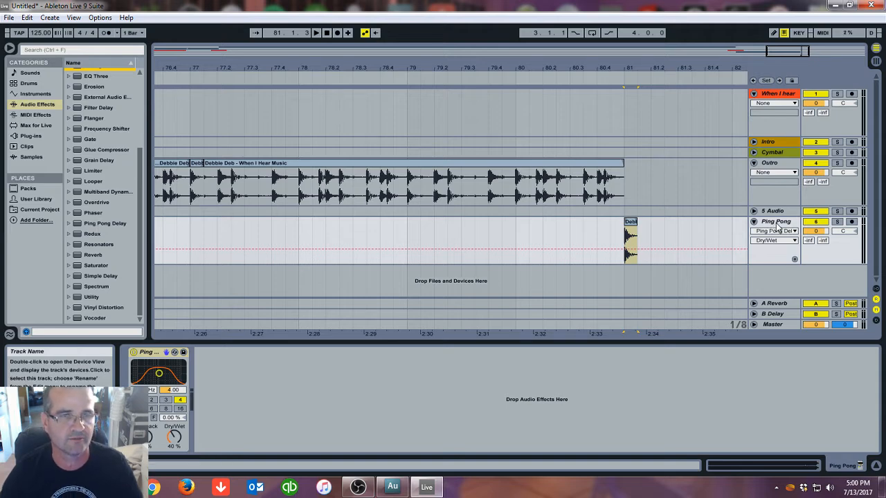
pyautogui.moveTo(648, 70)
pyautogui.mouseDown()
pyautogui.moveTo(648, 84)
pyautogui.moveTo(646, 74)
pyautogui.mouseUp()
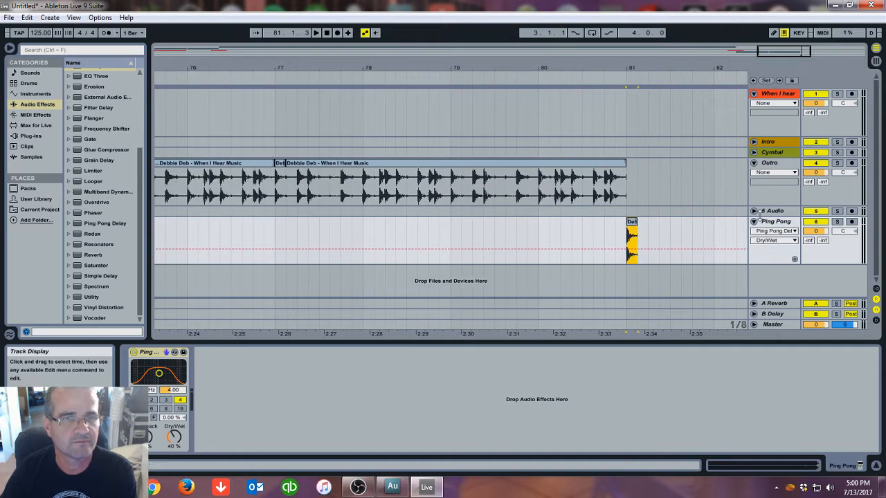
# Copy the ZildjianCrash clip on the Cymbal track and paste a second crash at bar 80
pyautogui.click(754, 222)
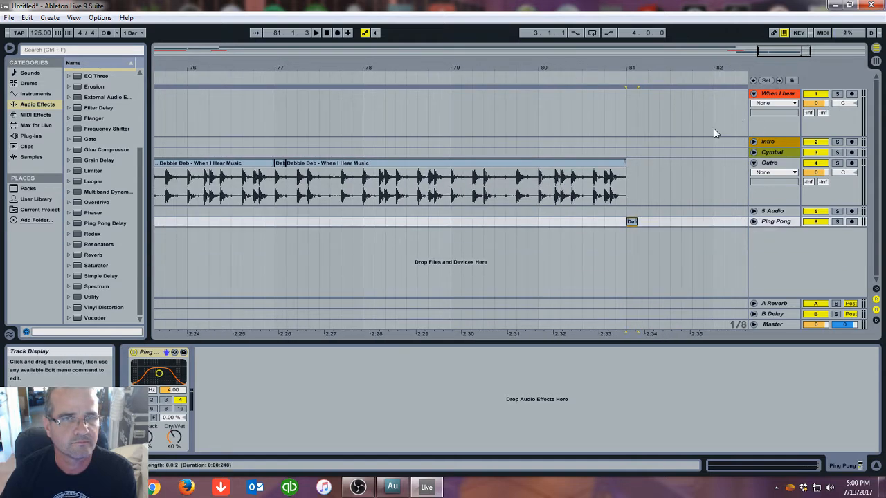
pyautogui.click(754, 94)
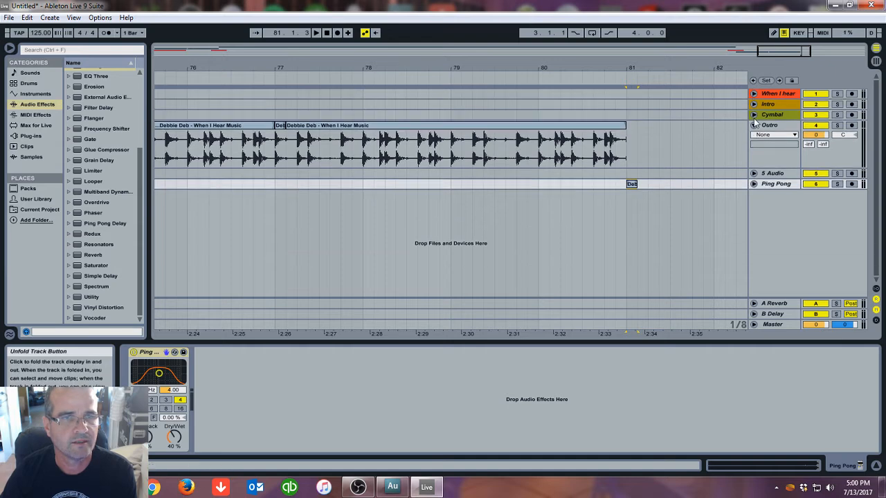
pyautogui.click(754, 115)
pyautogui.moveTo(628, 68); pyautogui.dragTo(628, 41)
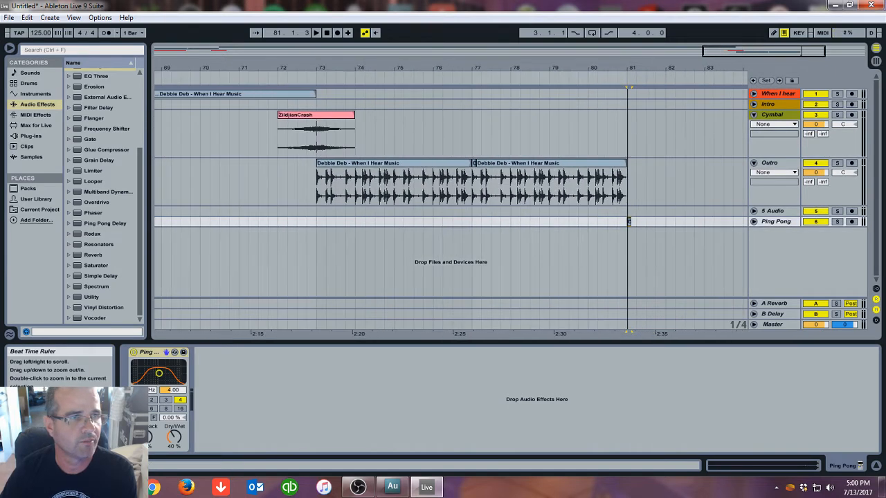
pyautogui.click(10, 49)
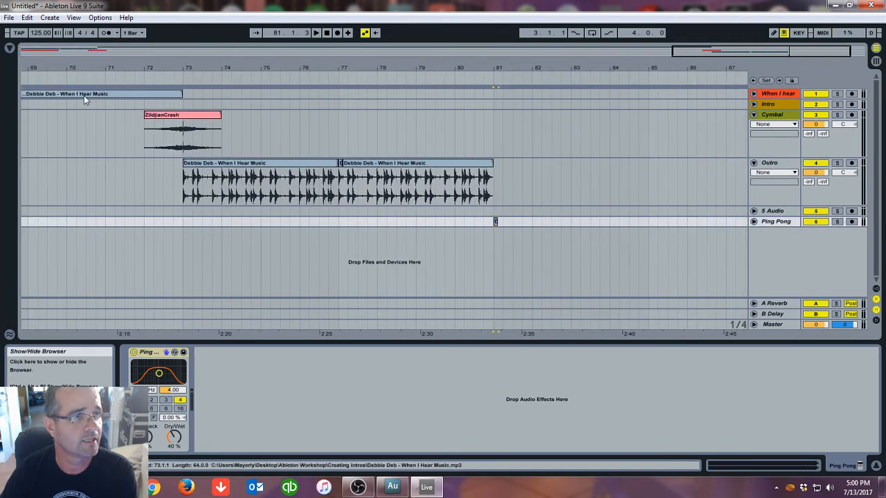
pyautogui.click(183, 119)
pyautogui.rightClick(183, 121)
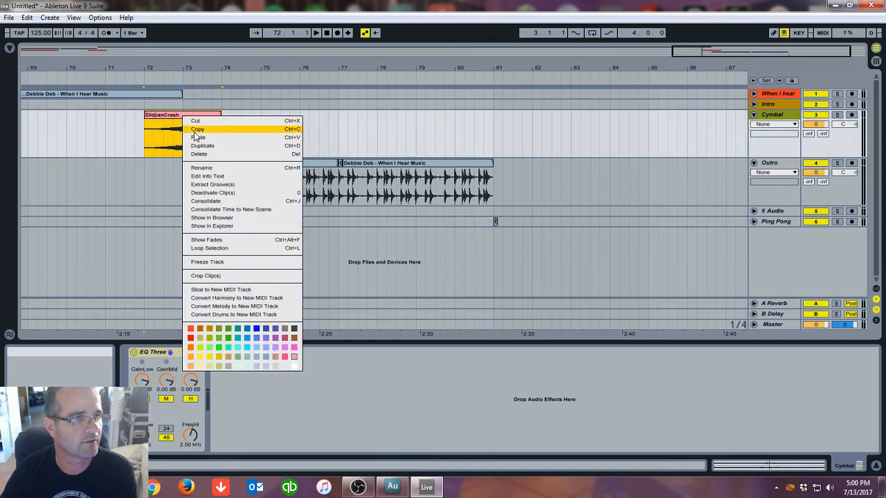
pyautogui.click(197, 130)
pyautogui.click(455, 147)
pyautogui.rightClick(455, 147)
pyautogui.click(462, 149)
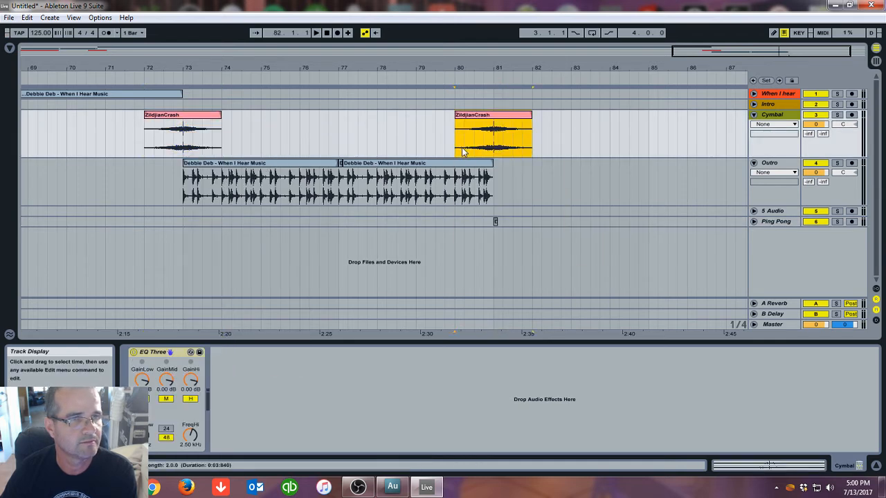
# Play the arrangement from around bar 72 to listen to the outro section
pyautogui.moveTo(456, 68); pyautogui.dragTo(456, 111)
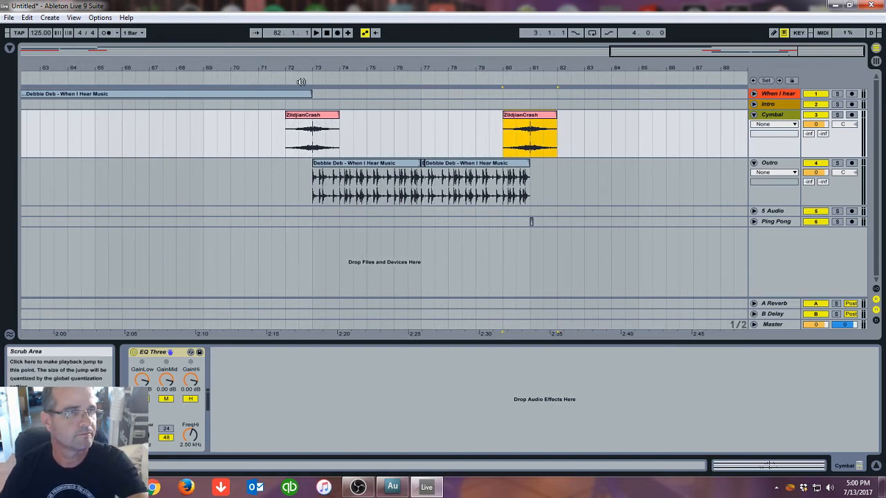
pyautogui.click(267, 76)
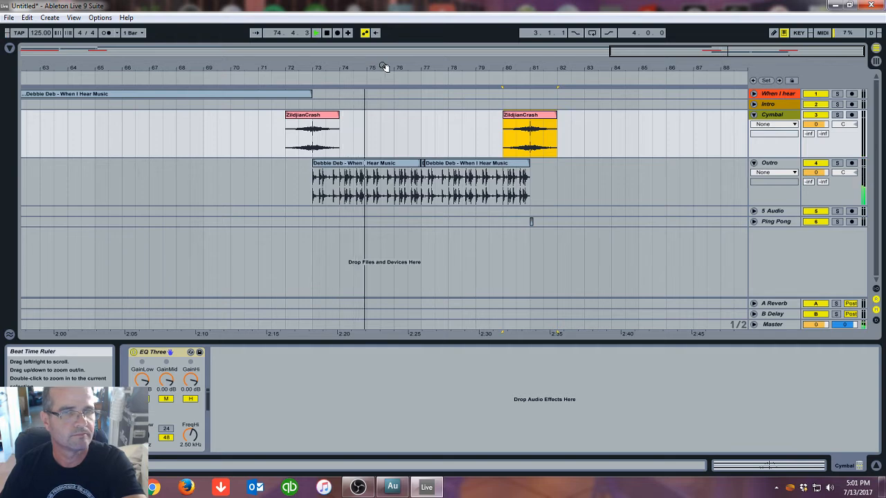
pyautogui.moveTo(559, 334); pyautogui.dragTo(558, 353)
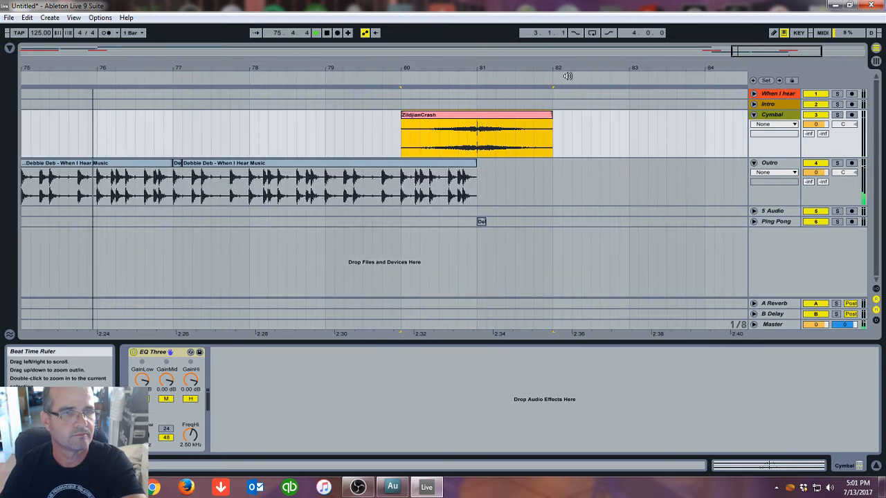
pyautogui.click(754, 222)
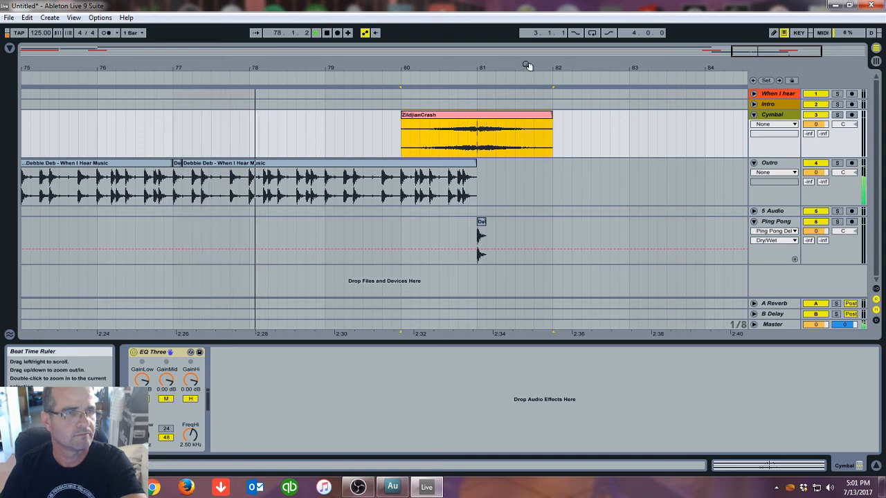
# Stop playback and select all clips in the arrangement
pyautogui.click(324, 34)
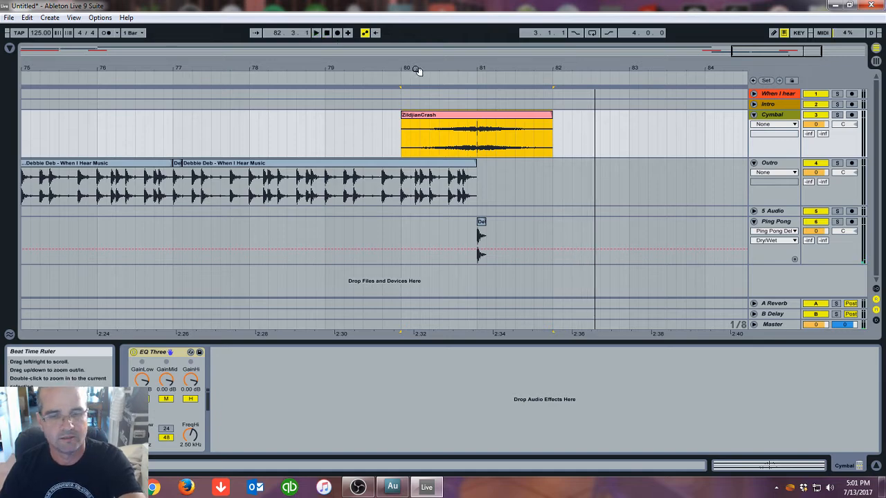
pyautogui.moveTo(510, 67); pyautogui.dragTo(517, 47)
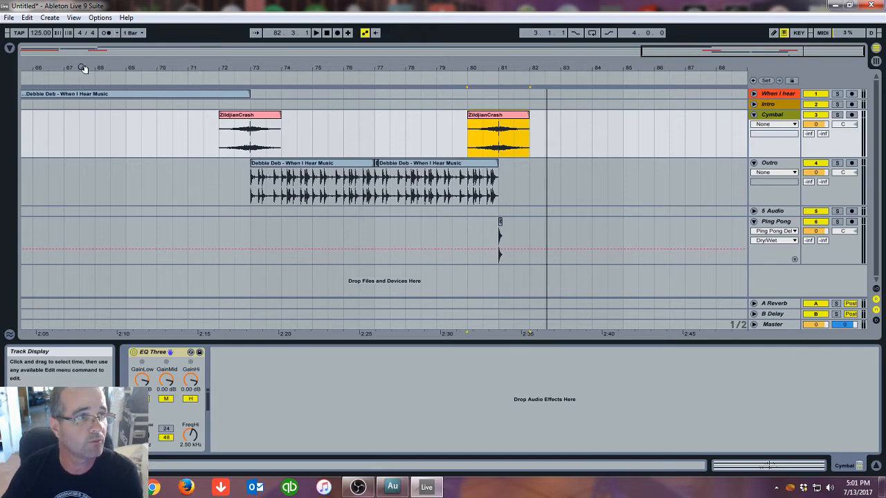
pyautogui.moveTo(384, 69); pyautogui.dragTo(450, 28)
pyautogui.moveTo(644, 67); pyautogui.dragTo(651, 66)
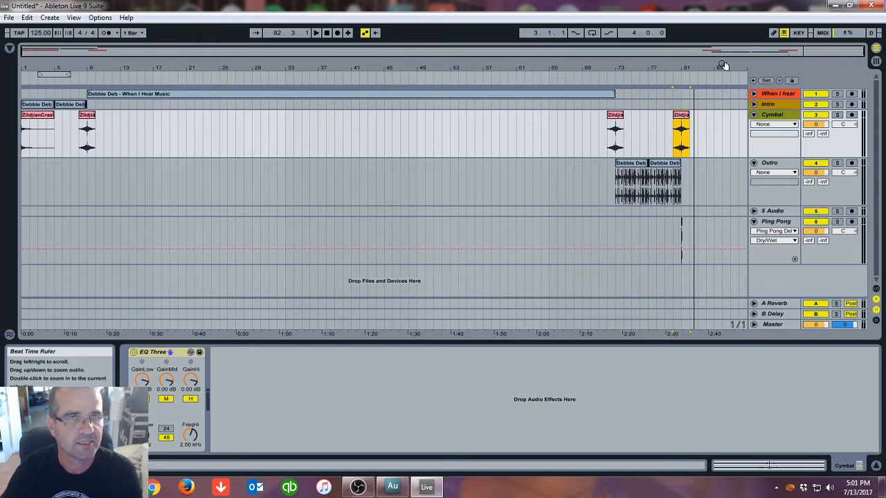
pyautogui.moveTo(706, 63); pyautogui.dragTo(706, 132)
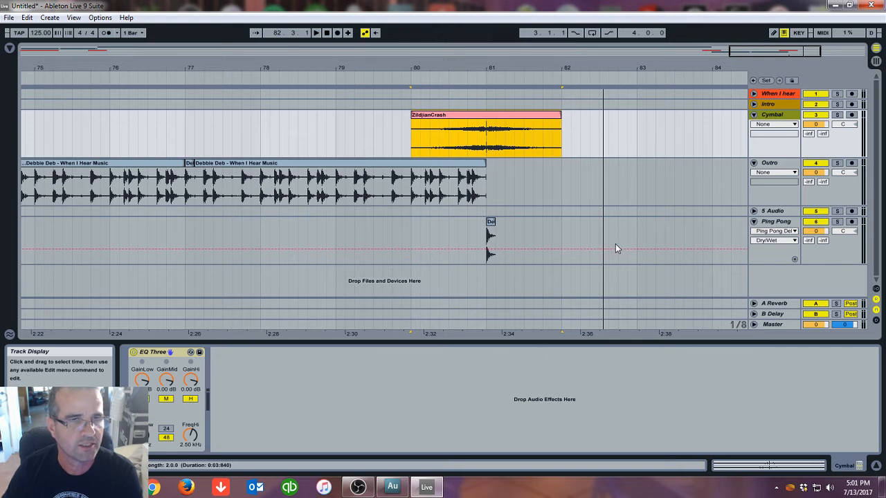
pyautogui.moveTo(637, 257); pyautogui.dragTo(14, 97)
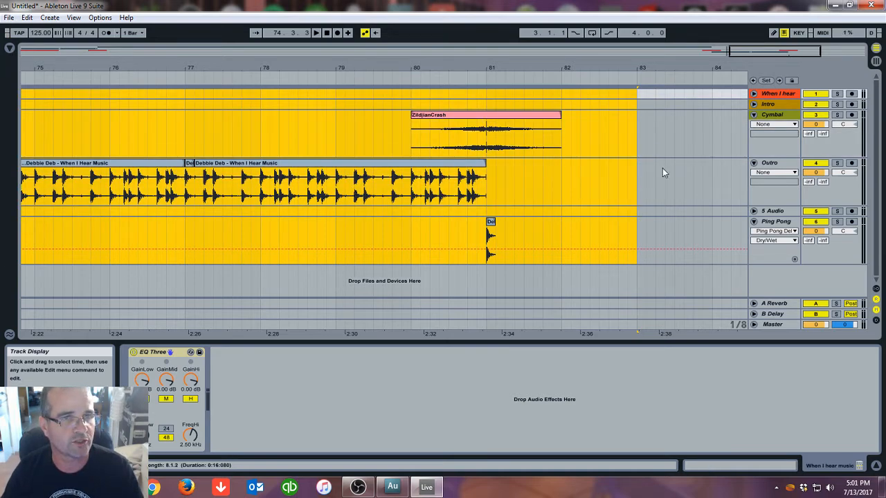
pyautogui.moveTo(324, 67); pyautogui.dragTo(325, 41)
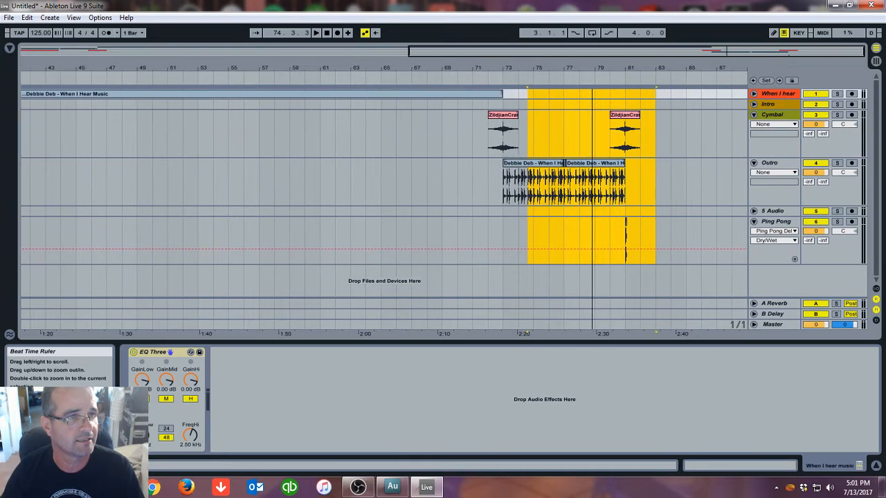
pyautogui.moveTo(600, 67); pyautogui.dragTo(666, 67)
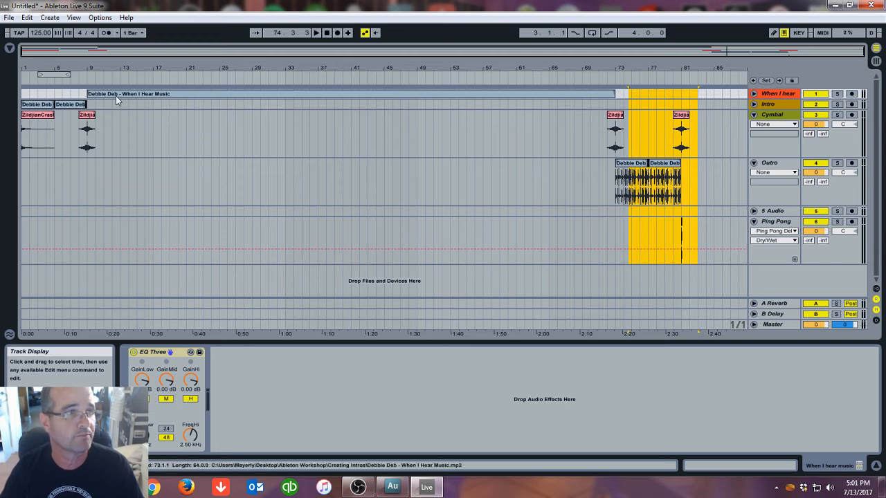
pyautogui.click(27, 17)
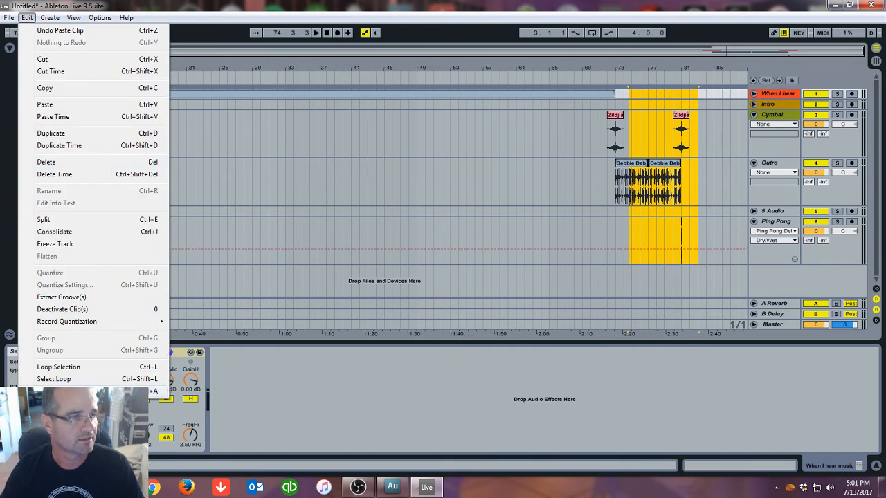
pyautogui.click(69, 391)
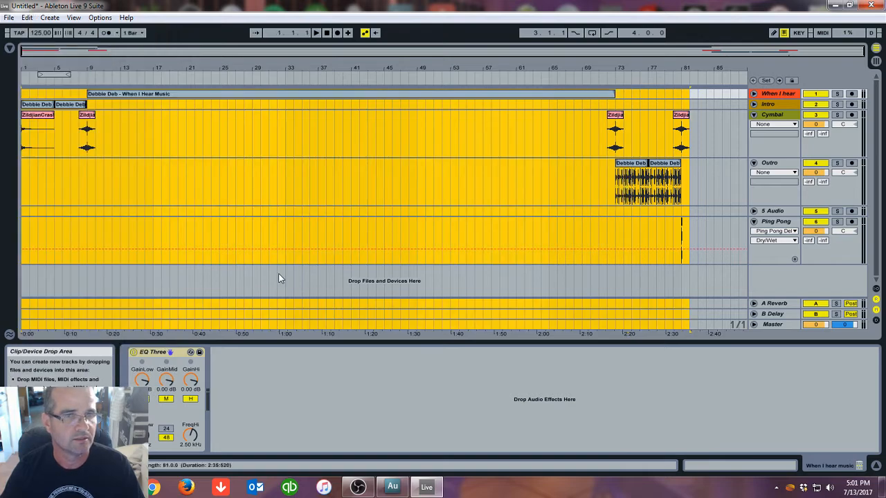
# Extend the time selection across all tracks to the start of bar 83
pyautogui.moveTo(708, 68); pyautogui.dragTo(707, 139)
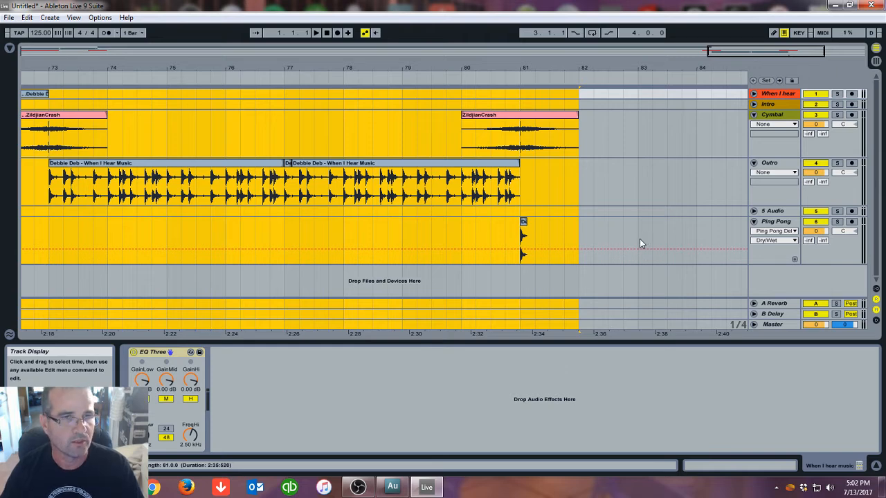
pyautogui.moveTo(639, 239); pyautogui.dragTo(636, 260)
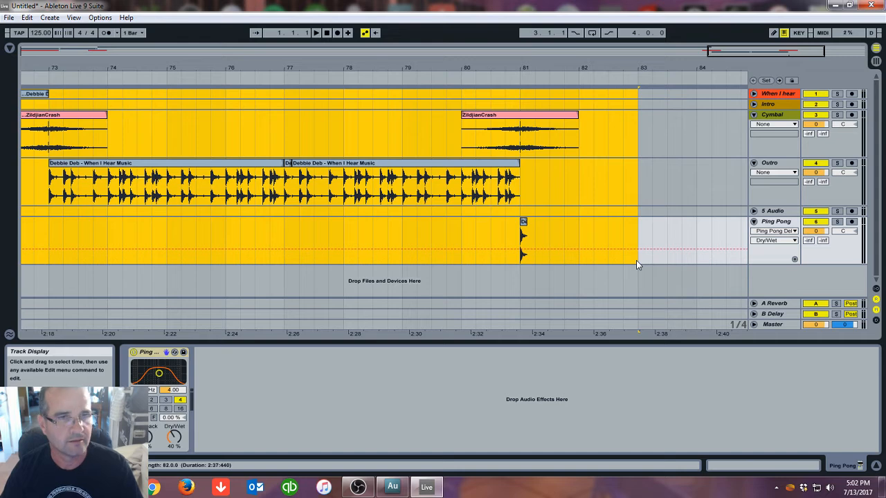
pyautogui.hotkey('ctrl', 'a')
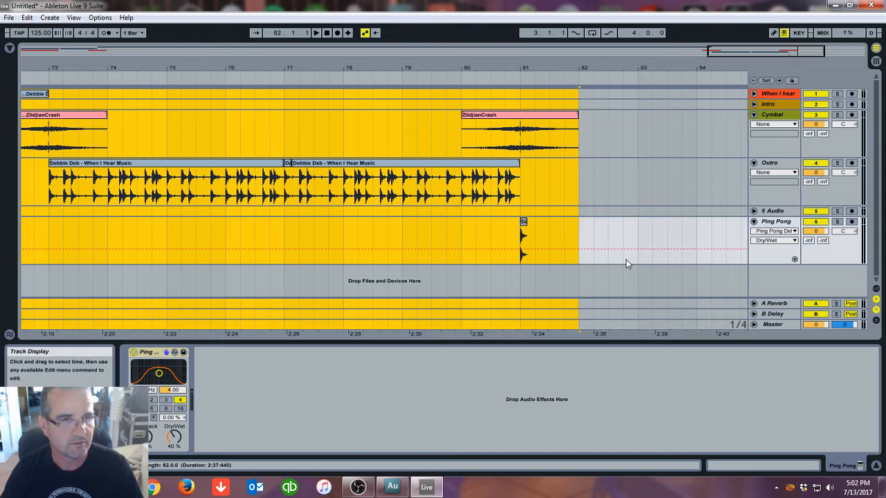
pyautogui.keyDown('ctrl'); pyautogui.click(625, 259); pyautogui.keyUp('ctrl')
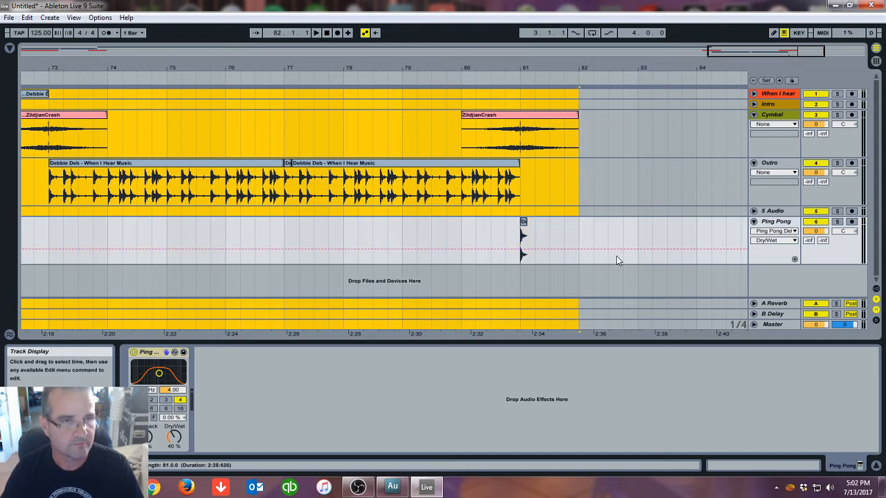
pyautogui.keyDown('shift'); pyautogui.click(628, 256); pyautogui.keyUp('shift')
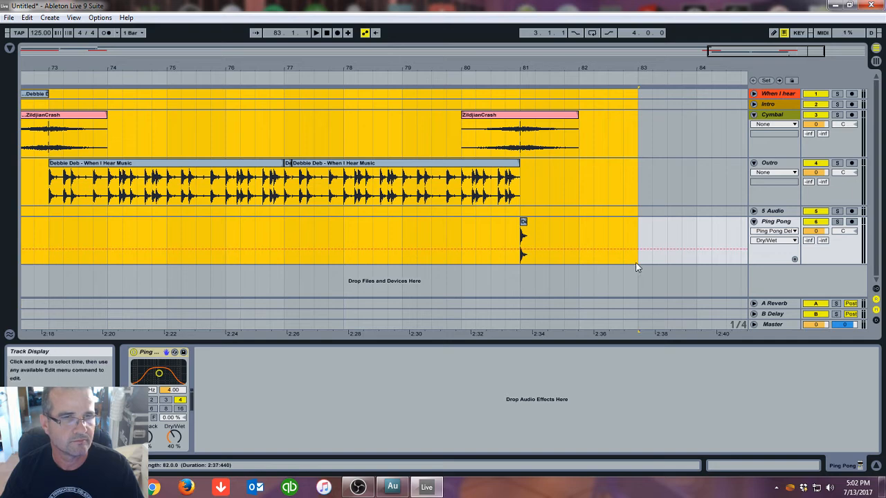
pyautogui.hotkey('ctrl', 'a')
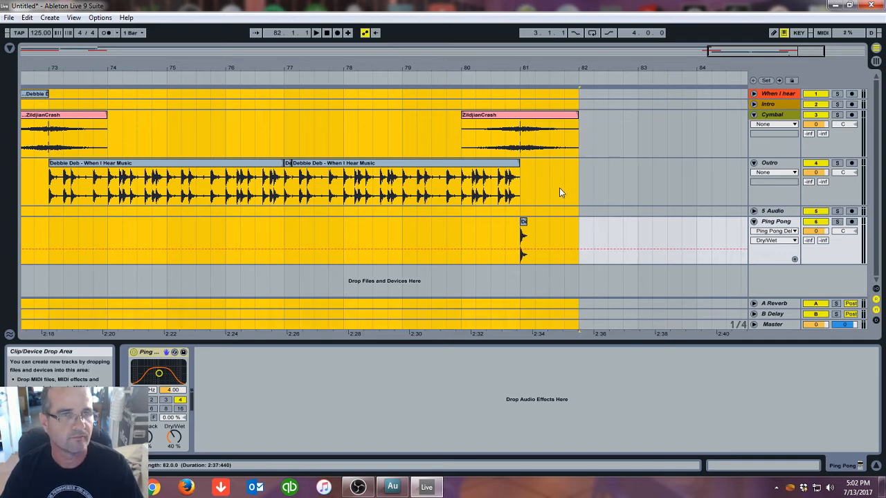
pyautogui.keyDown('shift'); pyautogui.click(575, 195); pyautogui.keyUp('shift')
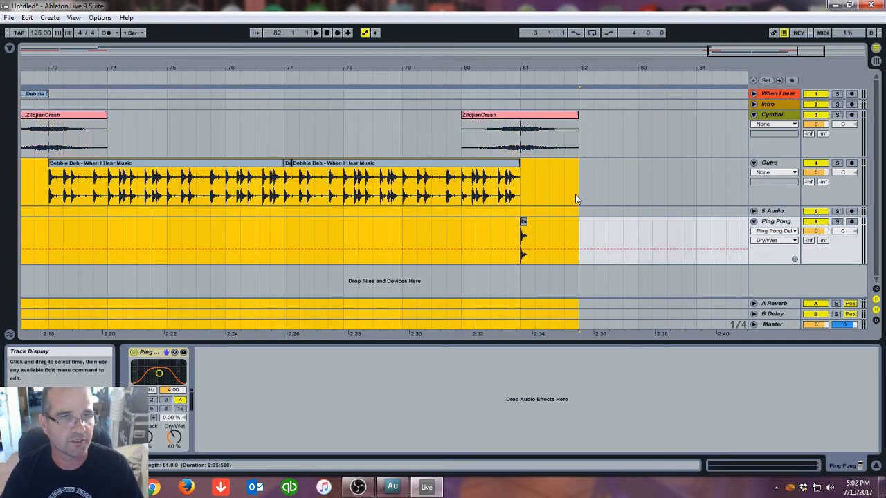
pyautogui.moveTo(578, 143); pyautogui.dragTo(641, 141)
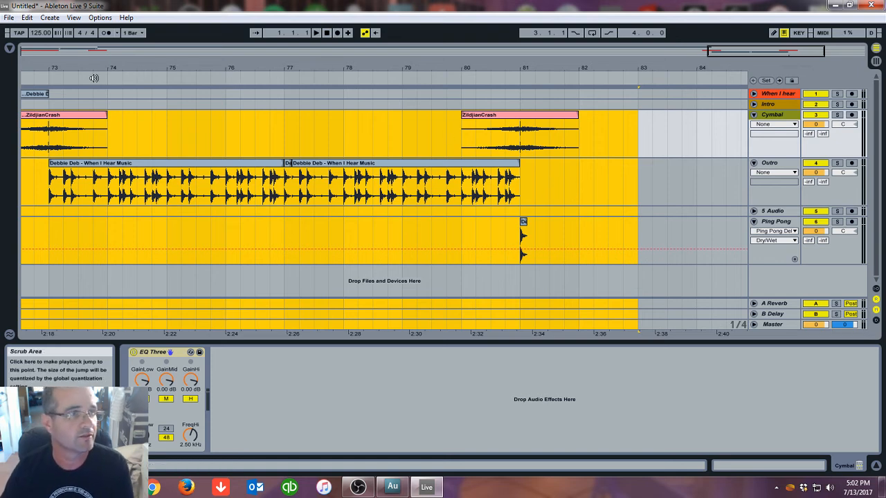
# Remove the Limiter, Glue Compressor and EQ Eight devices from the Master track, keeping only Spectrum
pyautogui.click(876, 61)
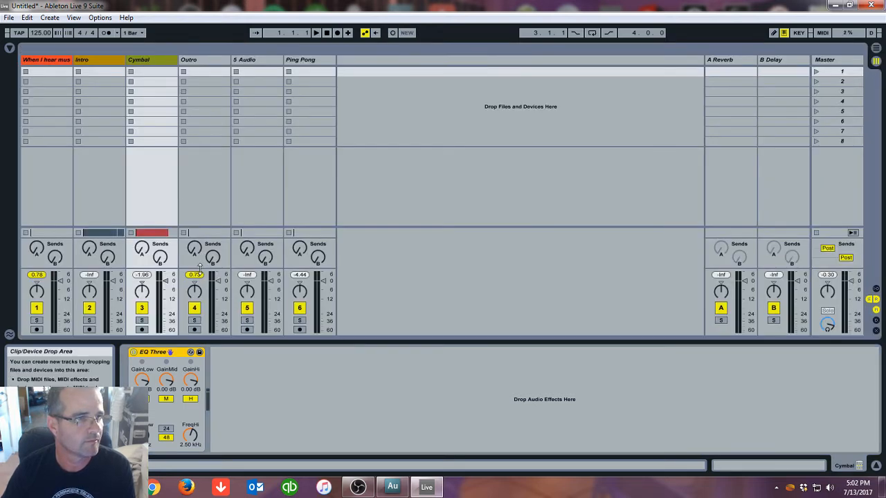
pyautogui.moveTo(227, 228); pyautogui.dragTo(227, 152)
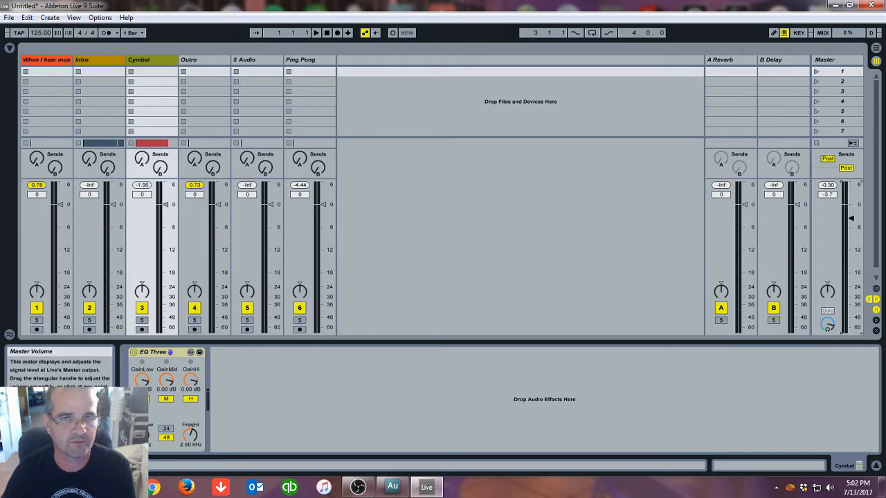
pyautogui.click(831, 59)
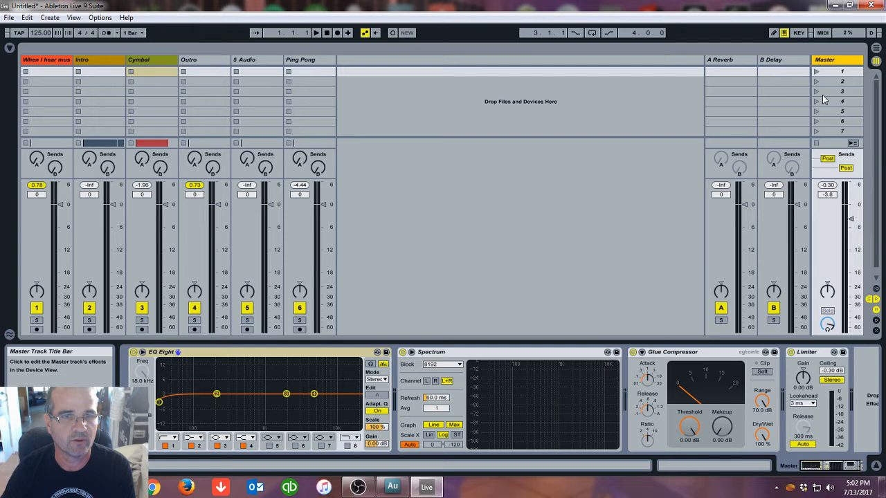
pyautogui.rightClick(810, 352)
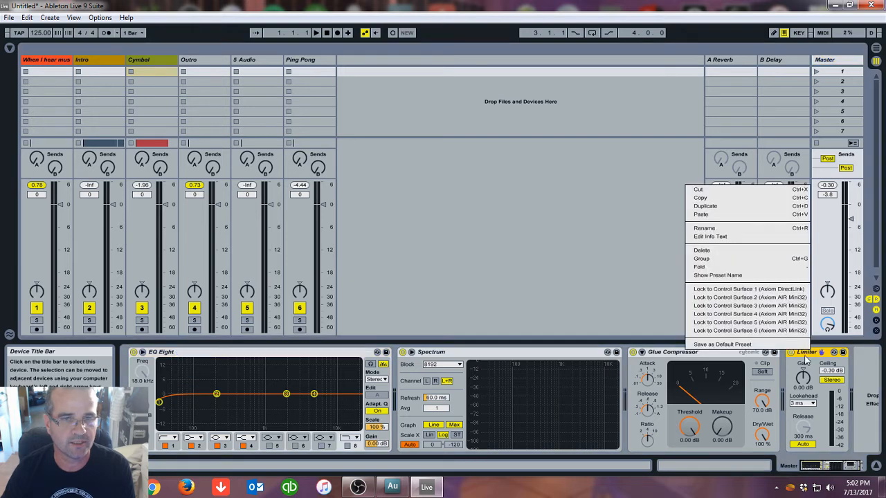
pyautogui.click(702, 250)
pyautogui.rightClick(720, 354)
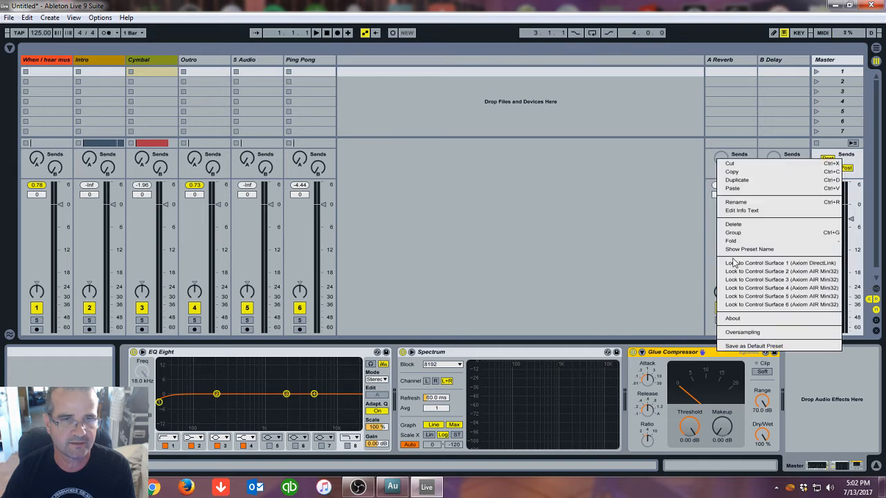
pyautogui.click(733, 224)
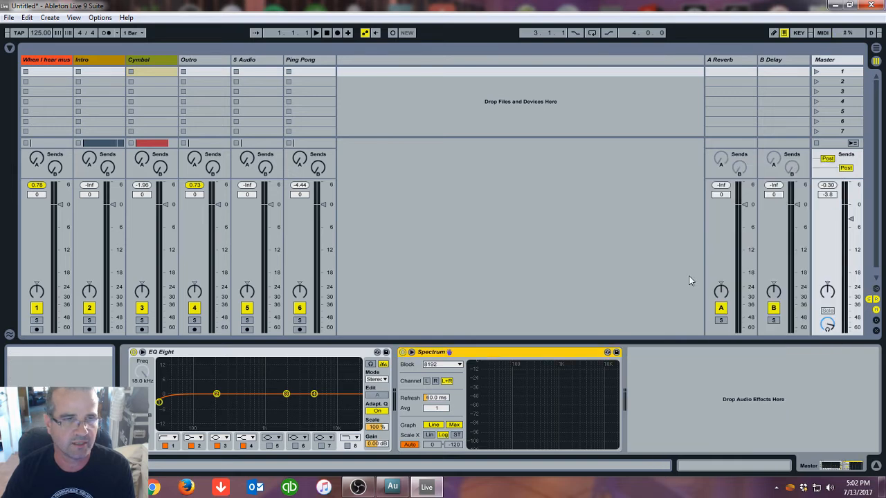
pyautogui.rightClick(267, 353)
pyautogui.click(290, 205)
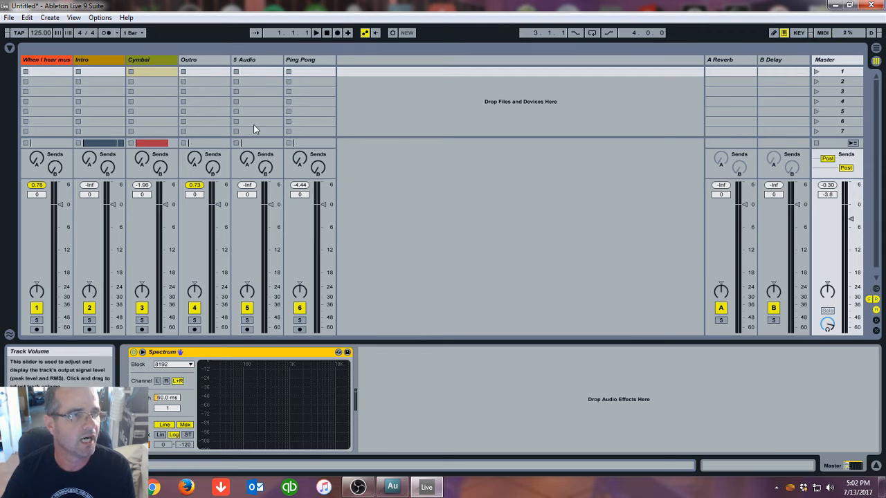
# Select all audio tracks and lower their volume faders together to -5.0 dB
pyautogui.click(307, 61)
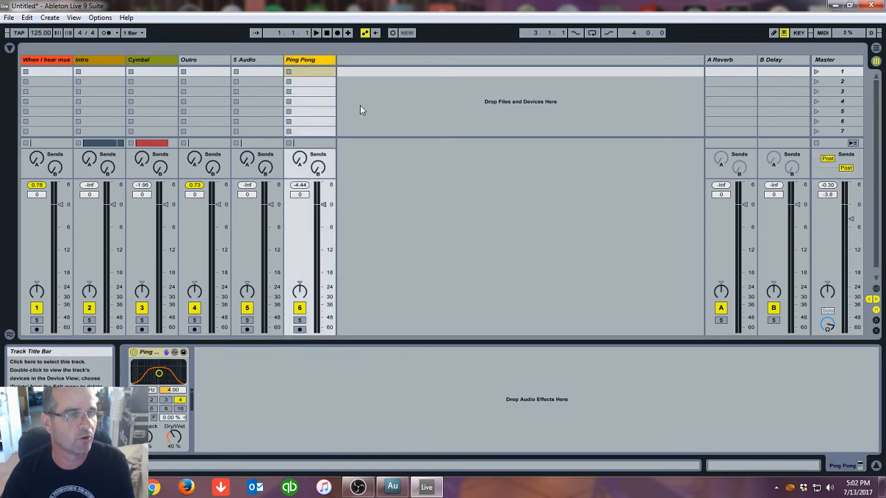
pyautogui.hotkey('ctrl', 'a')
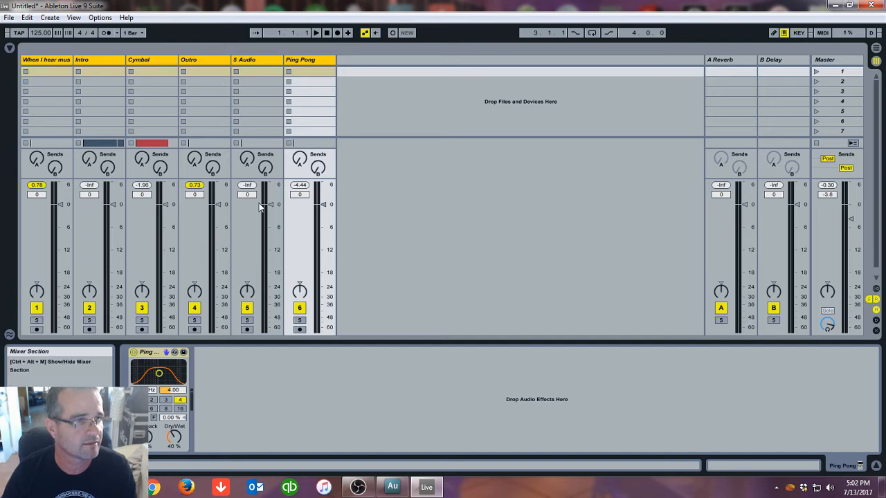
pyautogui.moveTo(270, 205); pyautogui.dragTo(271, 217)
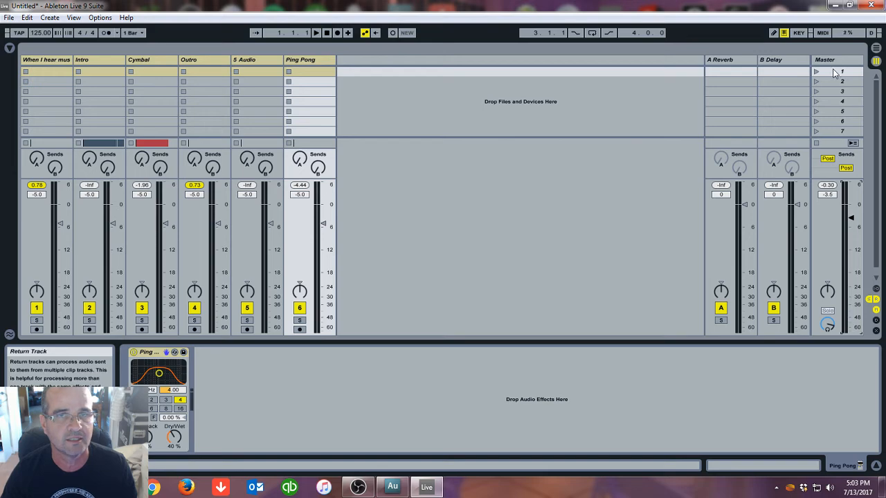
# Play the song from the start to listen to the lowered mix, then stop playback
pyautogui.click(875, 48)
pyautogui.moveTo(273, 70); pyautogui.dragTo(273, 7)
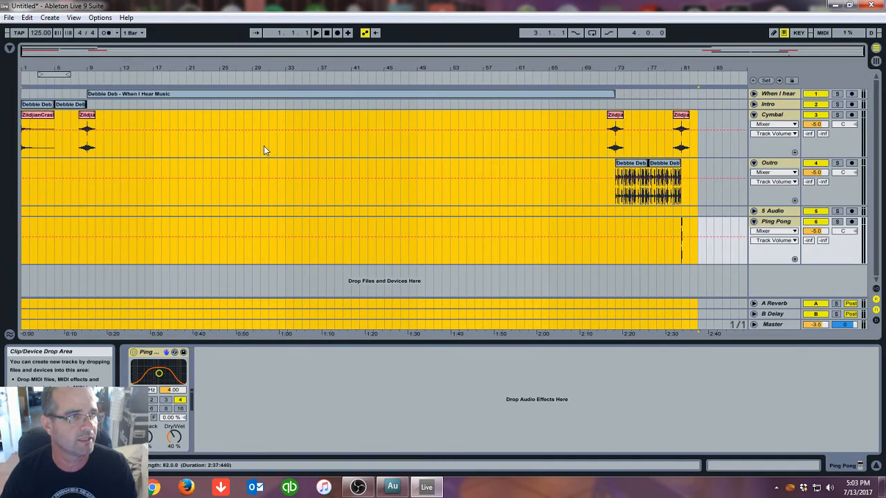
pyautogui.click(25, 169)
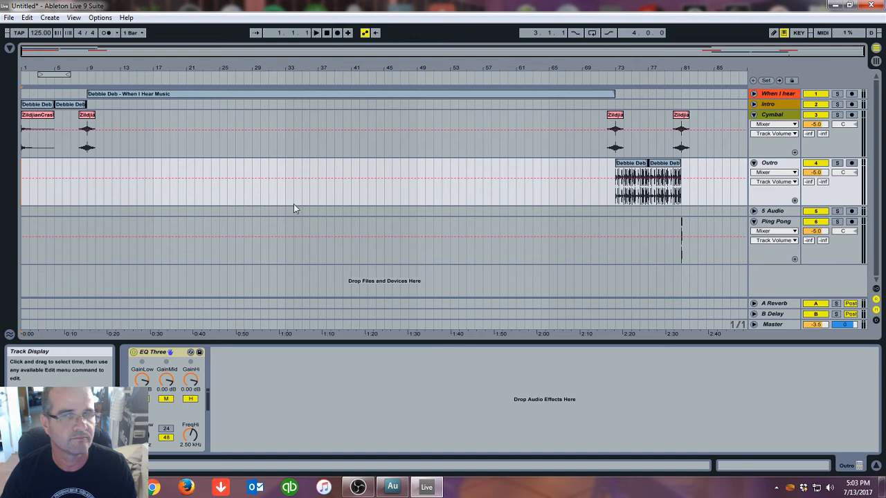
pyautogui.click(876, 61)
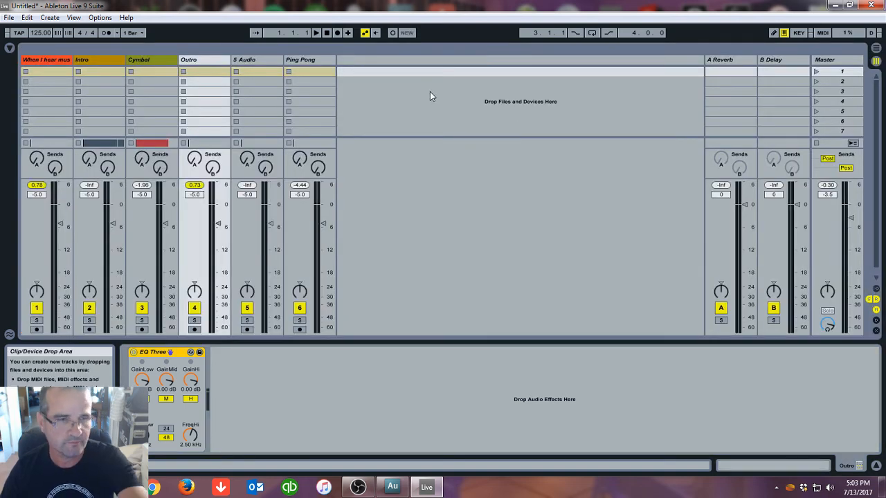
pyautogui.click(316, 33)
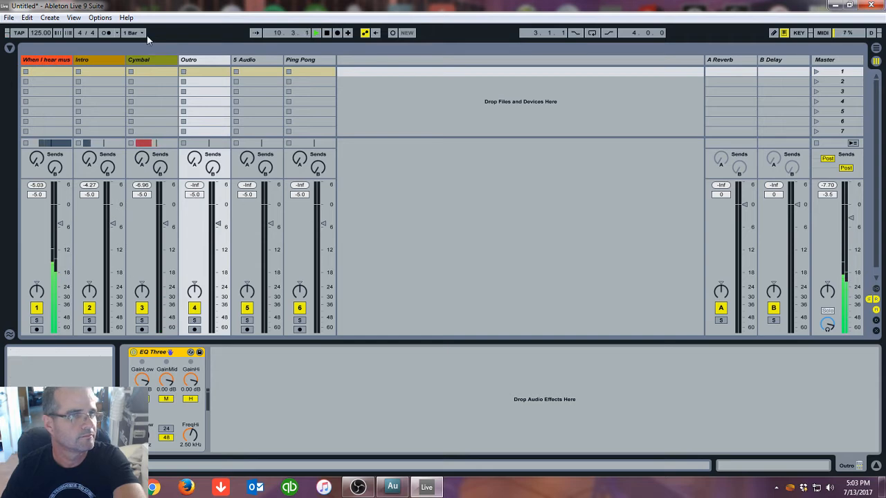
pyautogui.click(875, 49)
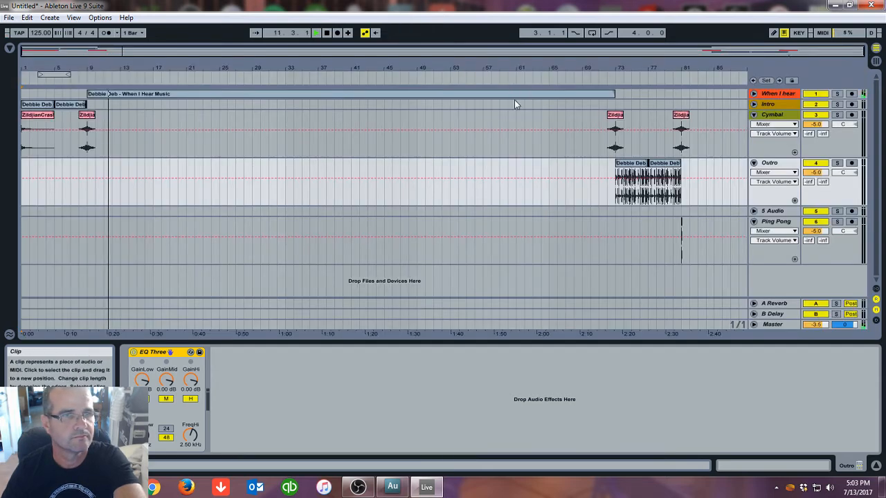
pyautogui.click(875, 61)
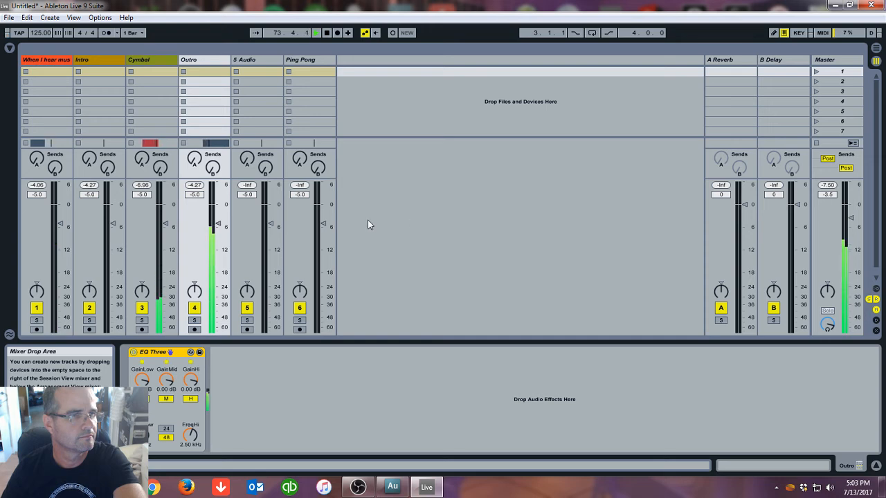
pyautogui.click(328, 33)
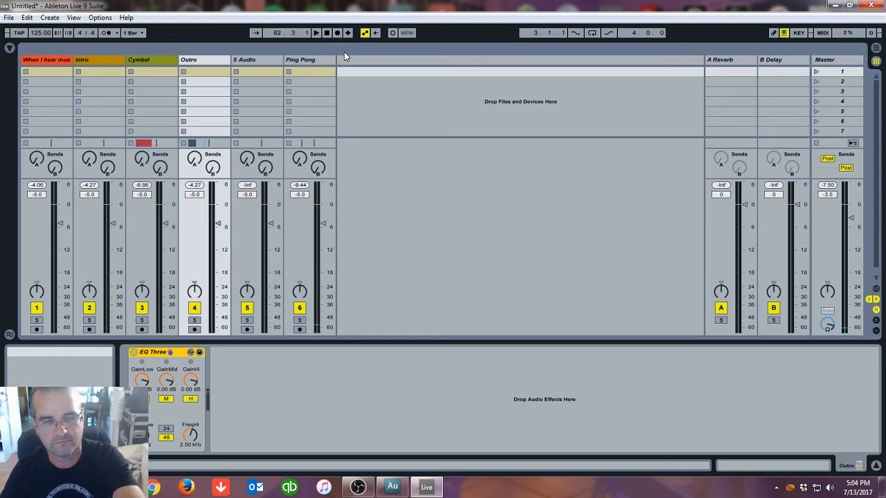
pyautogui.click(875, 50)
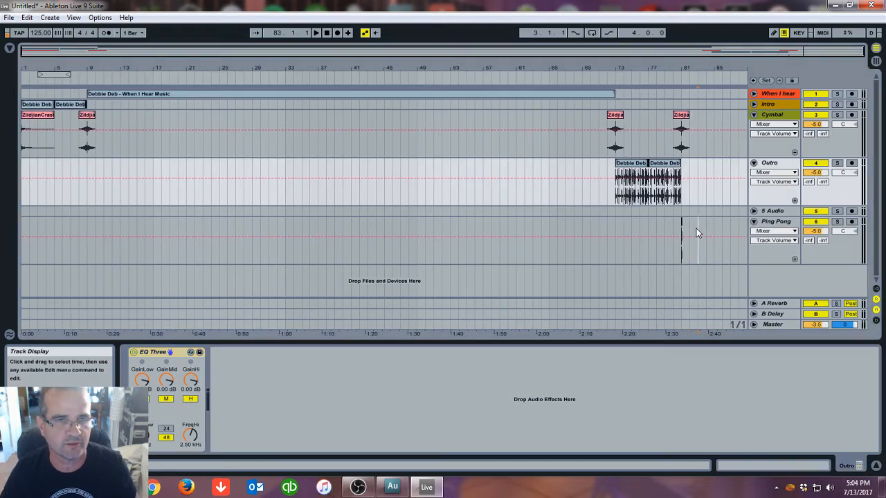
# Select the whole arrangement across all tracks from bar 1 to the start of bar 84
pyautogui.click(698, 230)
pyautogui.moveTo(698, 230); pyautogui.dragTo(10, 59)
pyautogui.hotkey('ctrl', 'a')
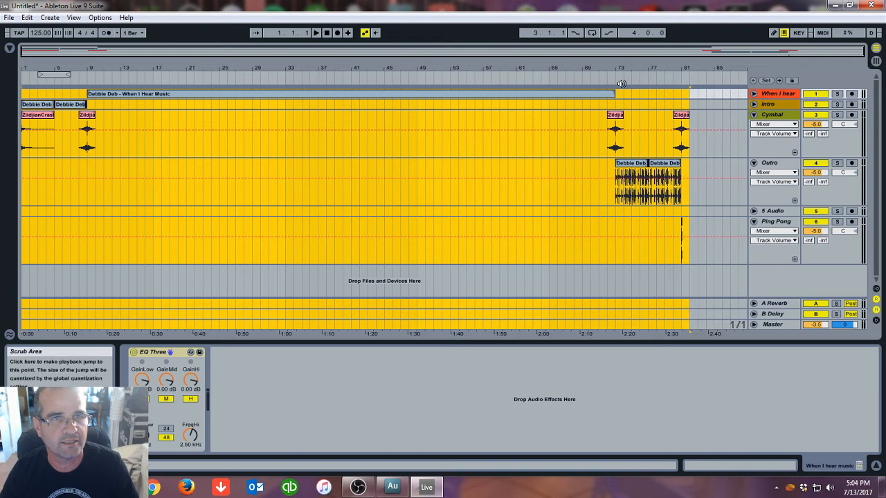
pyautogui.keyDown('shift'); pyautogui.click(708, 104); pyautogui.keyUp('shift')
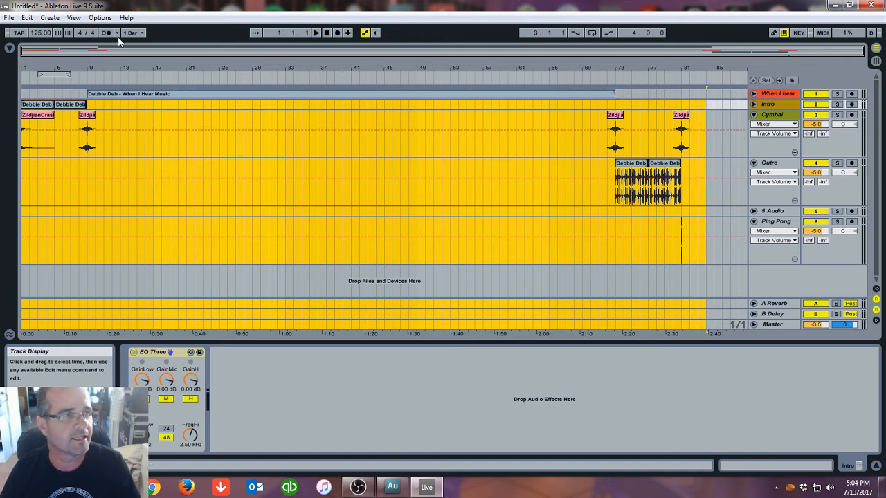
# Export the Master track over the selected range as a 44100 Hz, 16-bit WAV file with default options
pyautogui.click(9, 17)
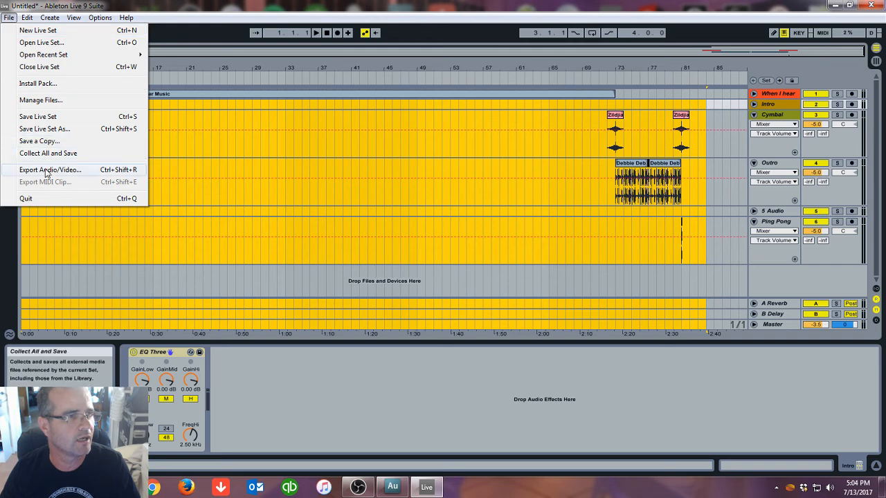
pyautogui.click(47, 171)
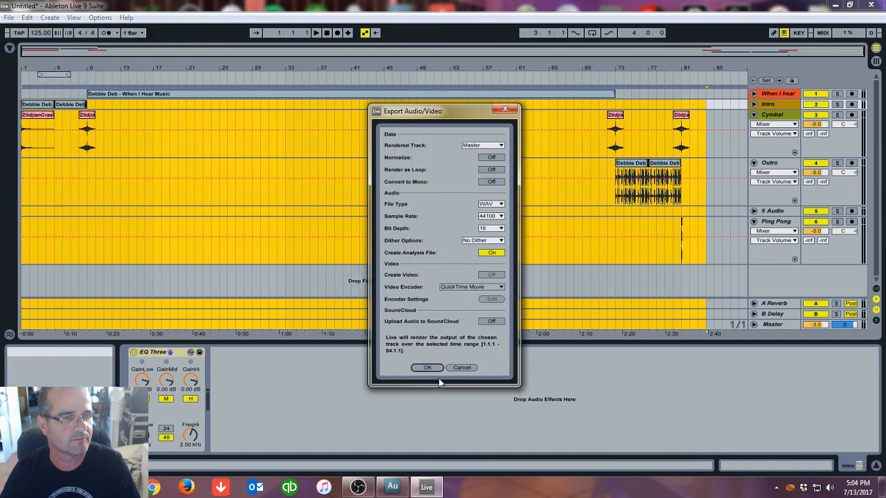
pyautogui.click(425, 369)
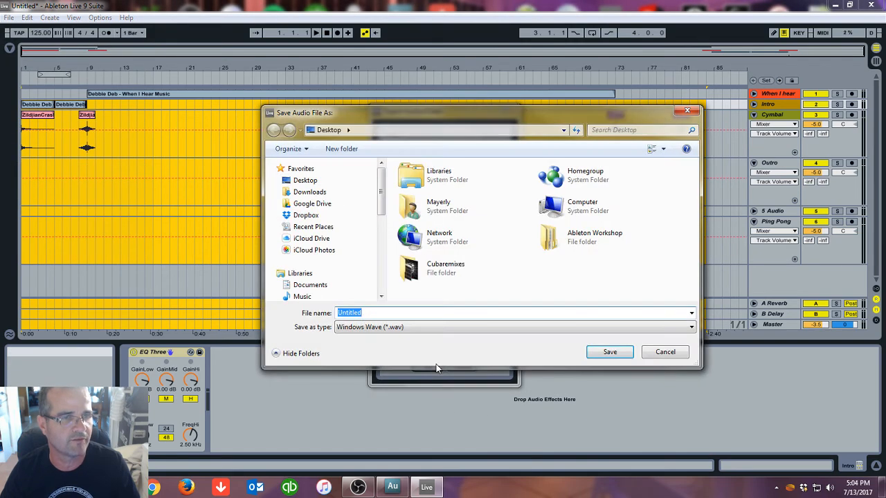
# Name the exported file test and save it inside the test folder
pyautogui.write('ter')
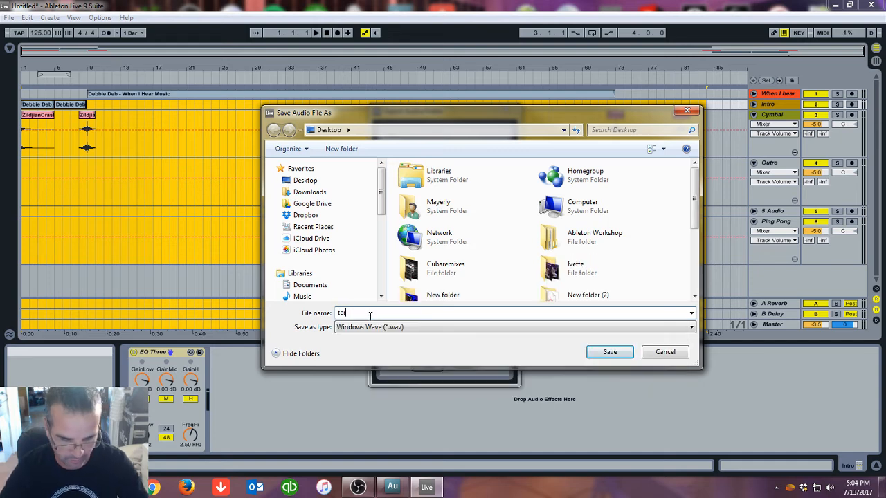
pyautogui.press('BackSpace')
pyautogui.press('BackSpace')
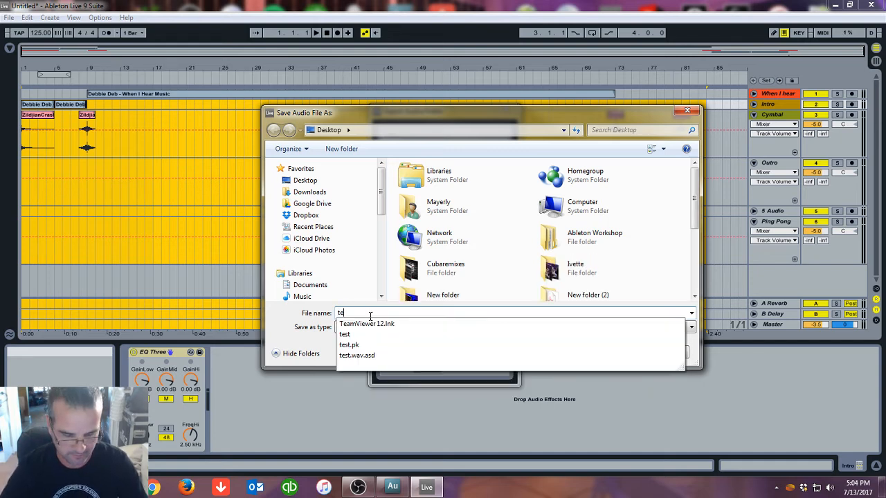
pyautogui.write('est')
pyautogui.press('Return')
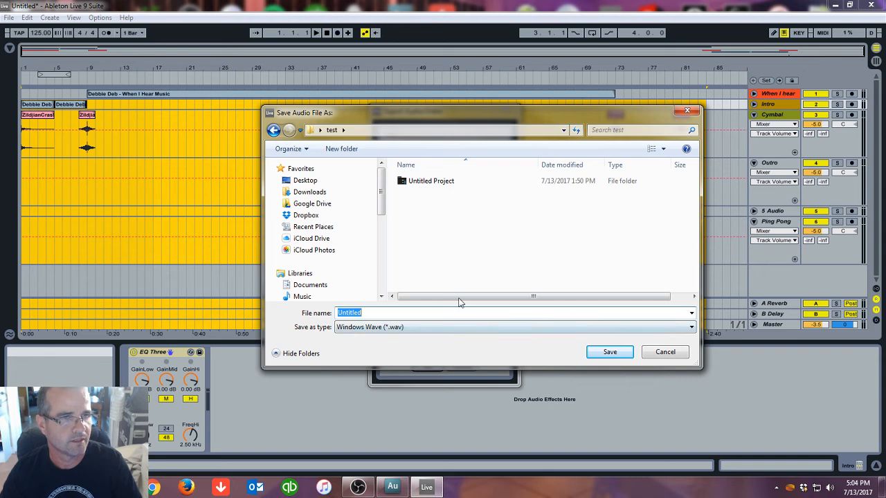
pyautogui.write('test')
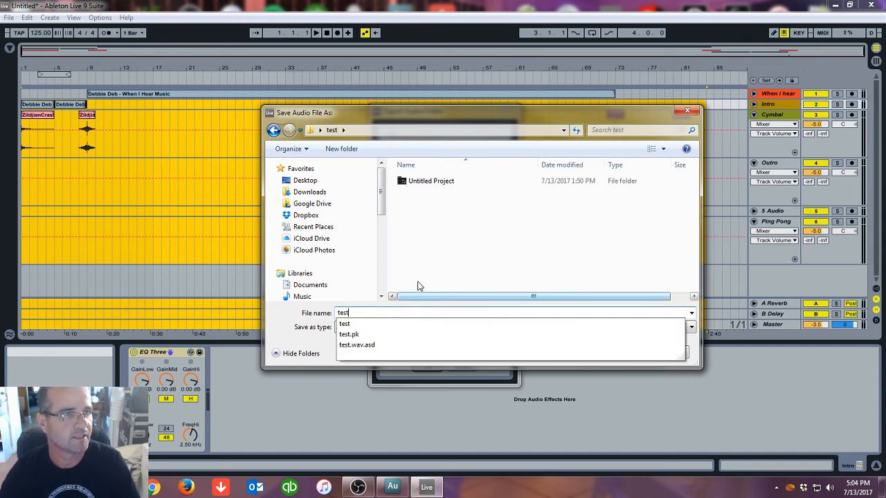
pyautogui.click(305, 180)
pyautogui.click(602, 352)
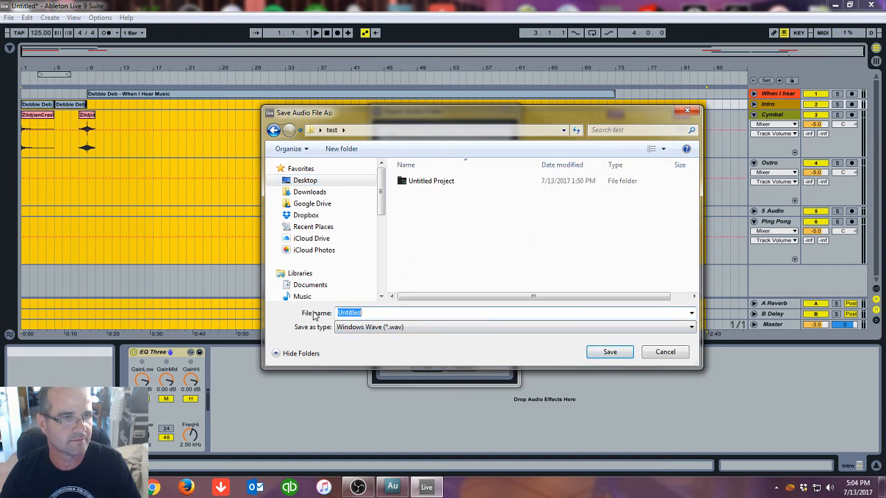
pyautogui.write('test')
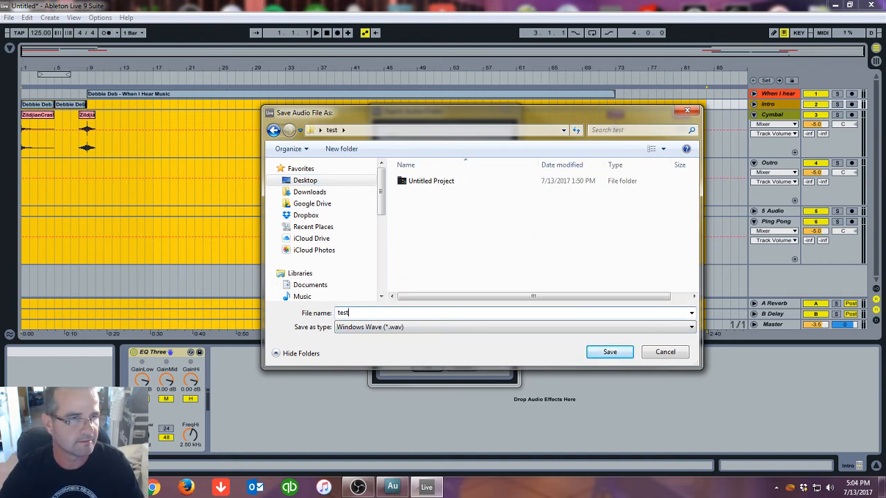
pyautogui.click(610, 353)
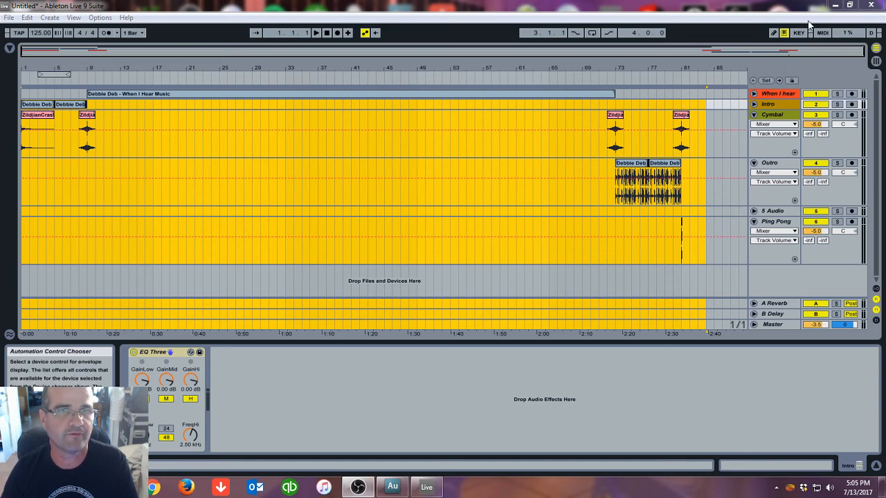
# Switch to Adobe Audition, open test.wav, select the entire waveform and raise its amplitude with the on-clip gain control
pyautogui.click(835, 7)
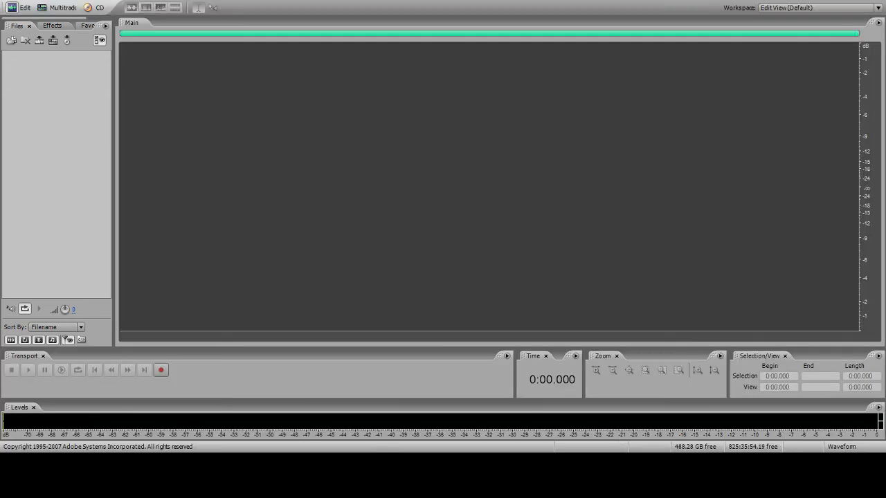
pyautogui.moveTo(65, 116); pyautogui.dragTo(65, 116)
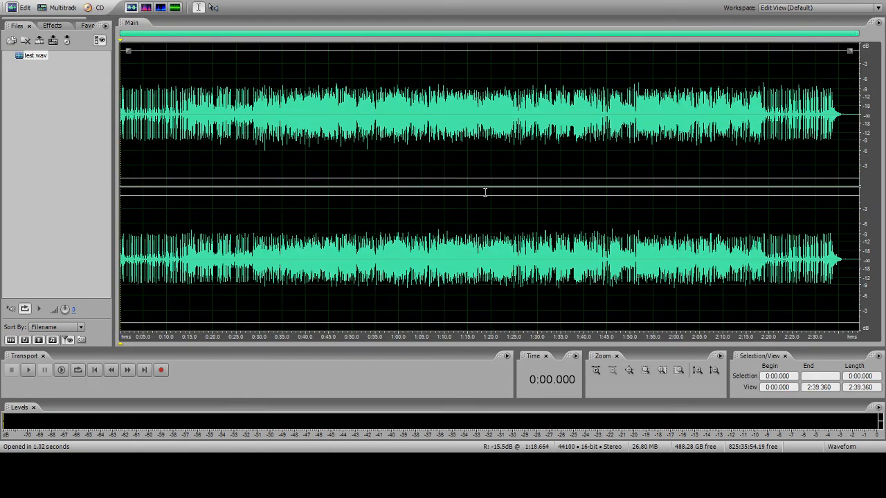
pyautogui.doubleClick(482, 187)
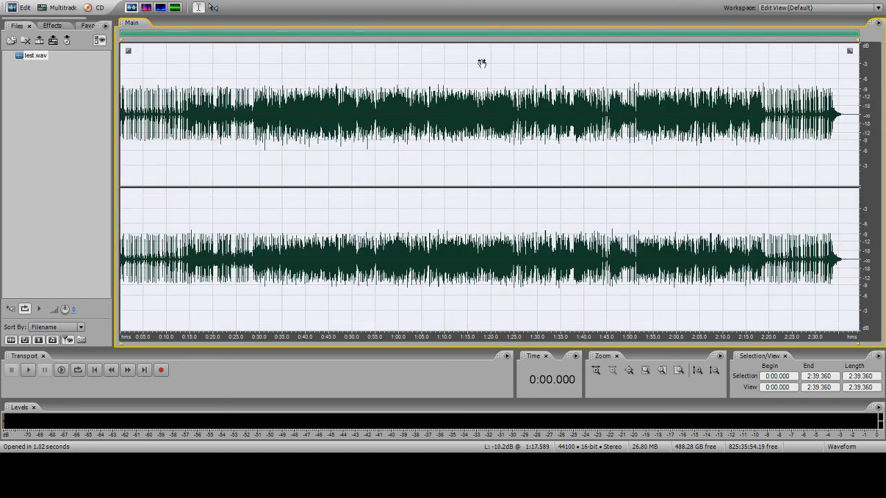
pyautogui.moveTo(481, 63); pyautogui.dragTo(482, 46)
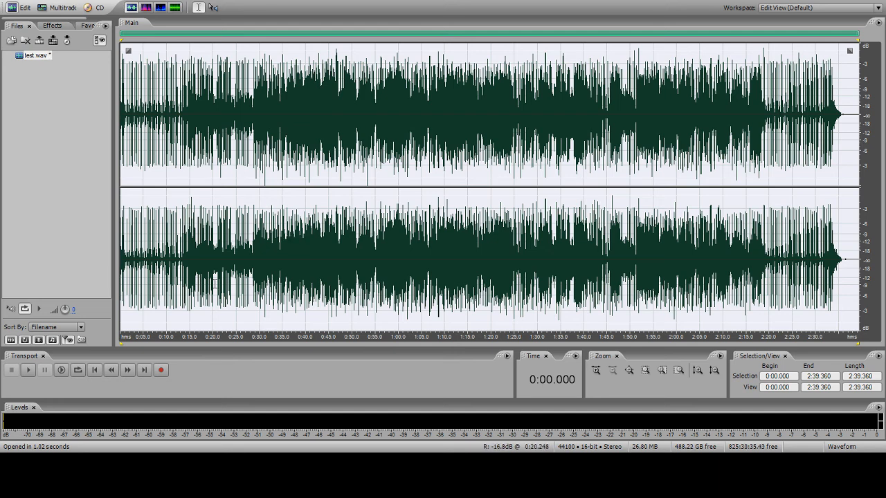
# Play the boosted file from the start to listen, then stop playback
pyautogui.click(28, 370)
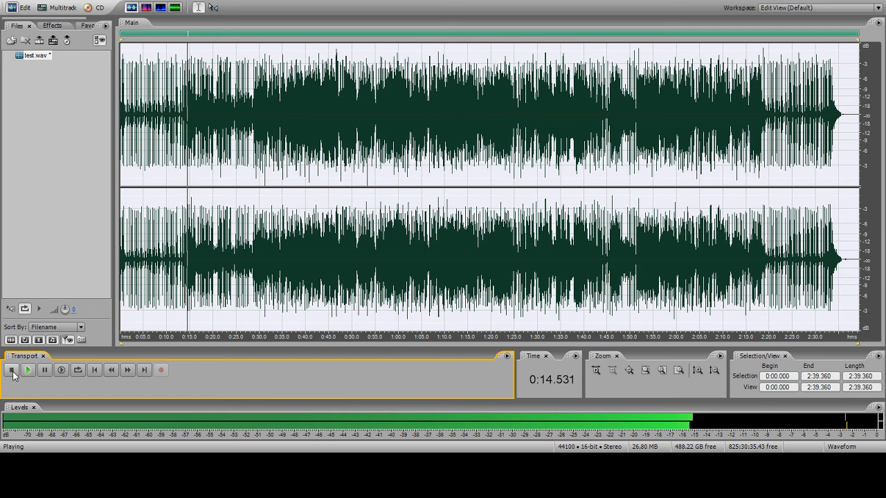
pyautogui.click(12, 371)
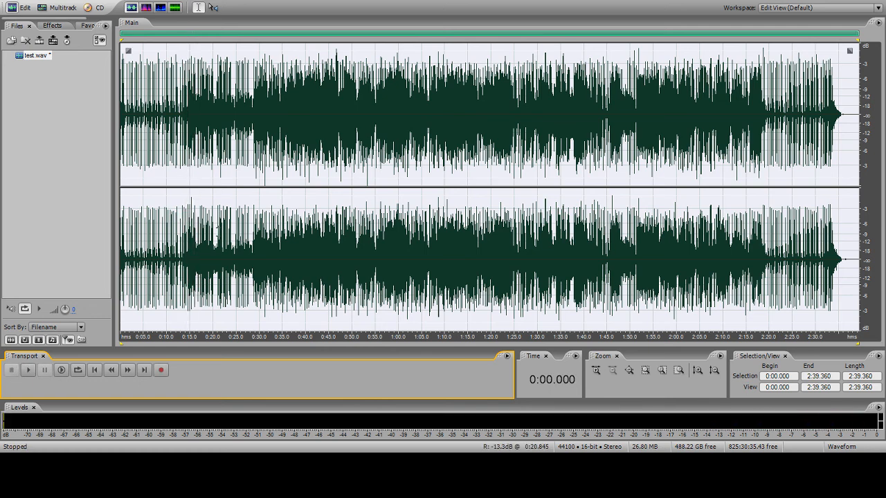